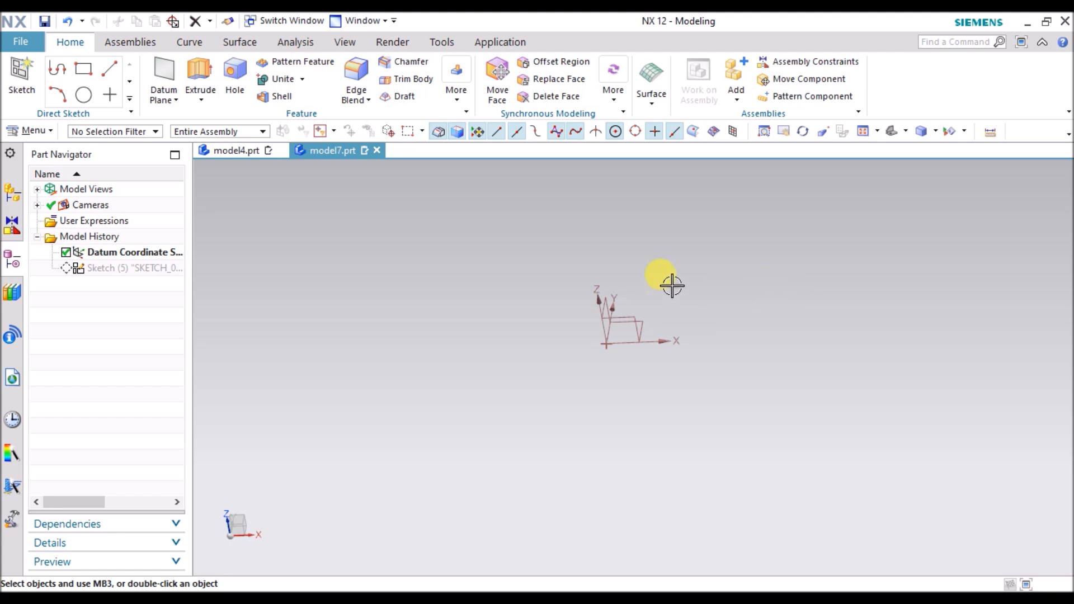
Start a new on-plane sketch on the XY plane of the datum coordinate system.
{"action": "left_click", "coordinate": [28, 132]}
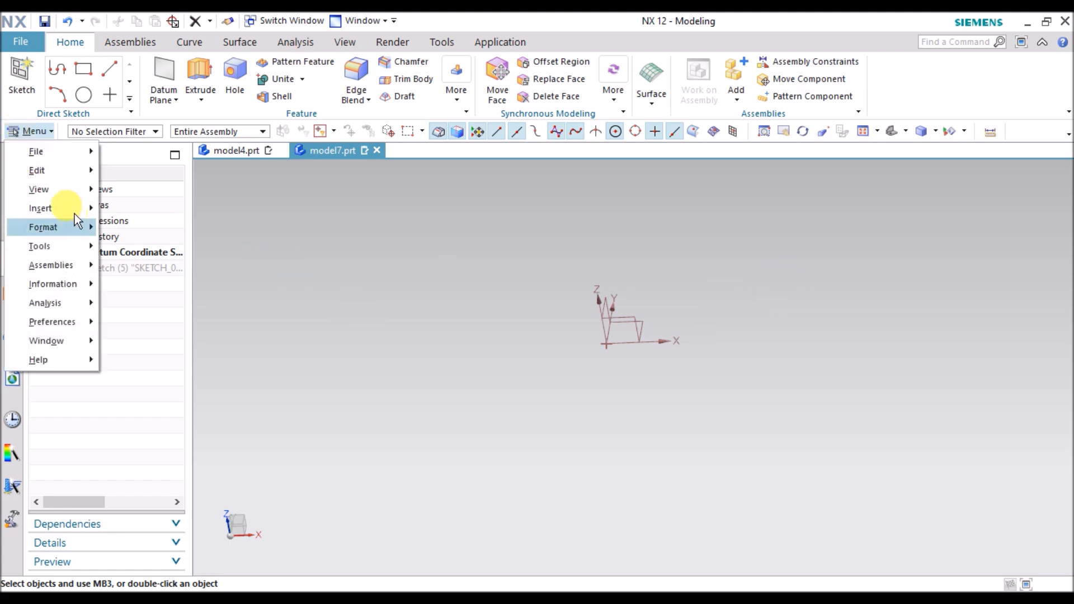
{"action": "mouse_move", "coordinate": [72, 208]}
{"action": "left_click", "coordinate": [418, 360]}
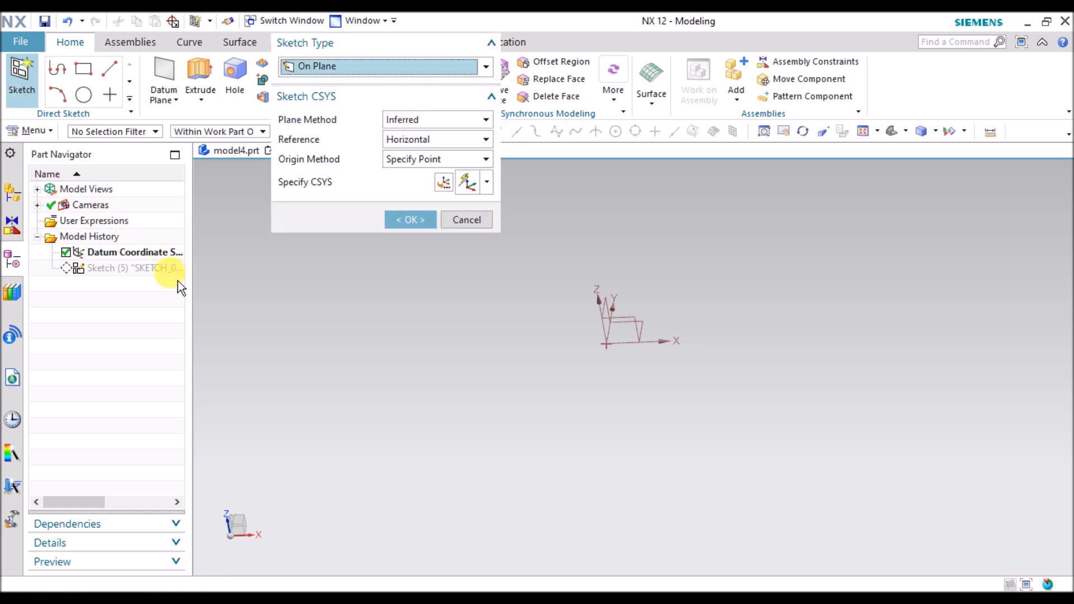
{"action": "left_click", "coordinate": [406, 220]}
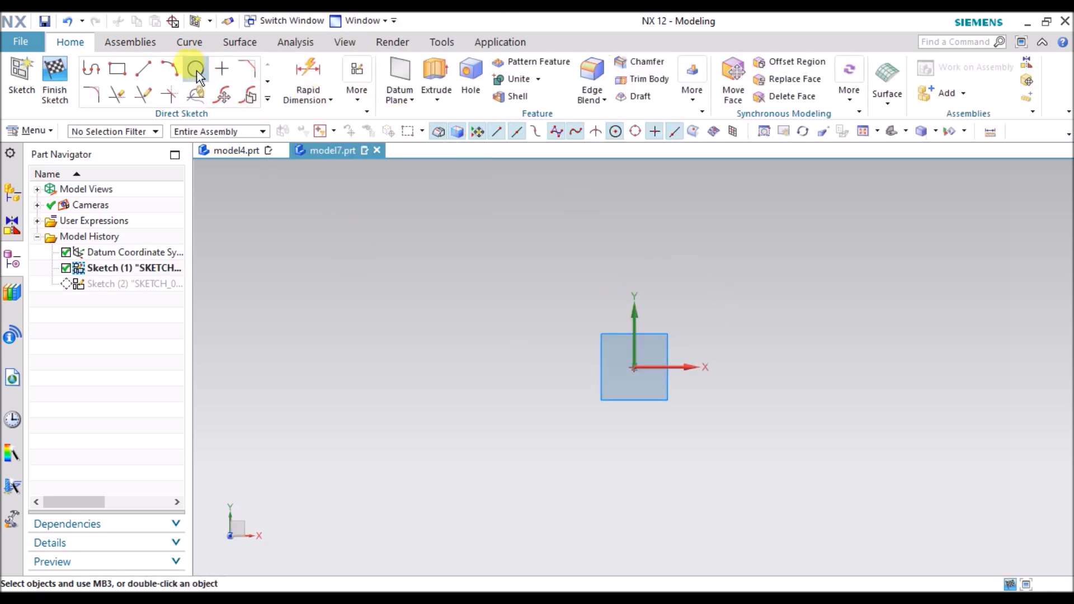
Sketch two concentric circles centred on the origin with diameters of 40 mm and 20 mm.
{"action": "left_click", "coordinate": [195, 69]}
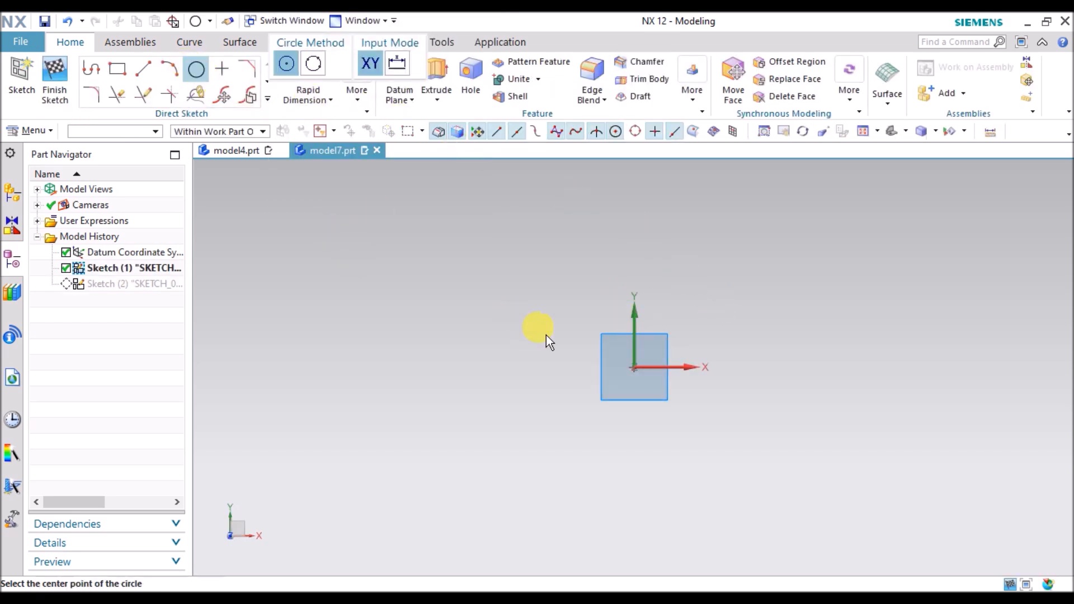
{"action": "left_click", "coordinate": [633, 367]}
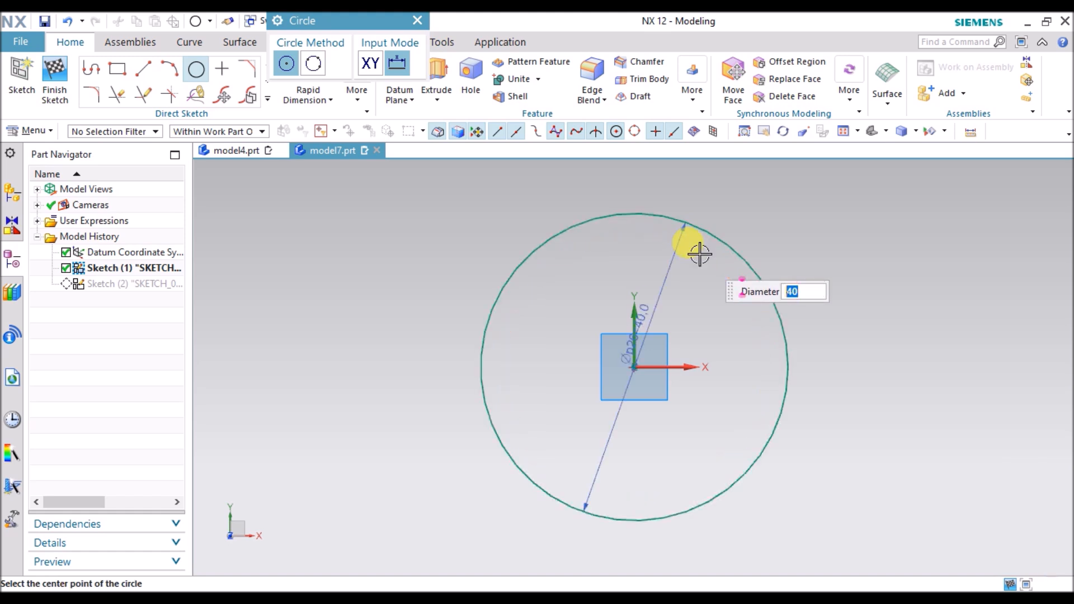
{"action": "key", "text": "Return"}
{"action": "left_click", "coordinate": [633, 367]}
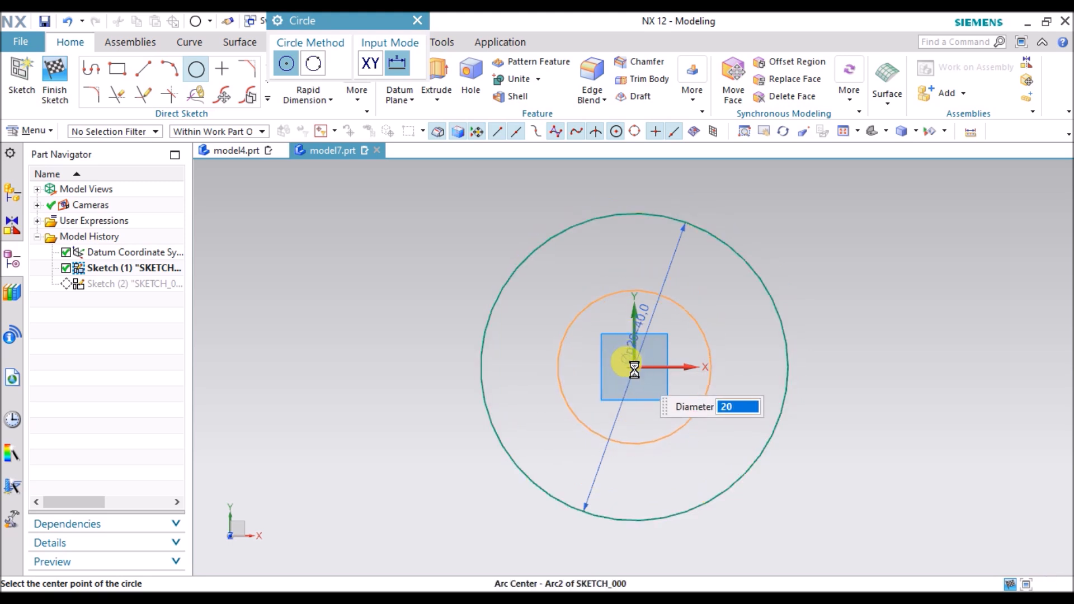
{"action": "right_click", "coordinate": [523, 260]}
{"action": "left_click", "coordinate": [527, 275]}
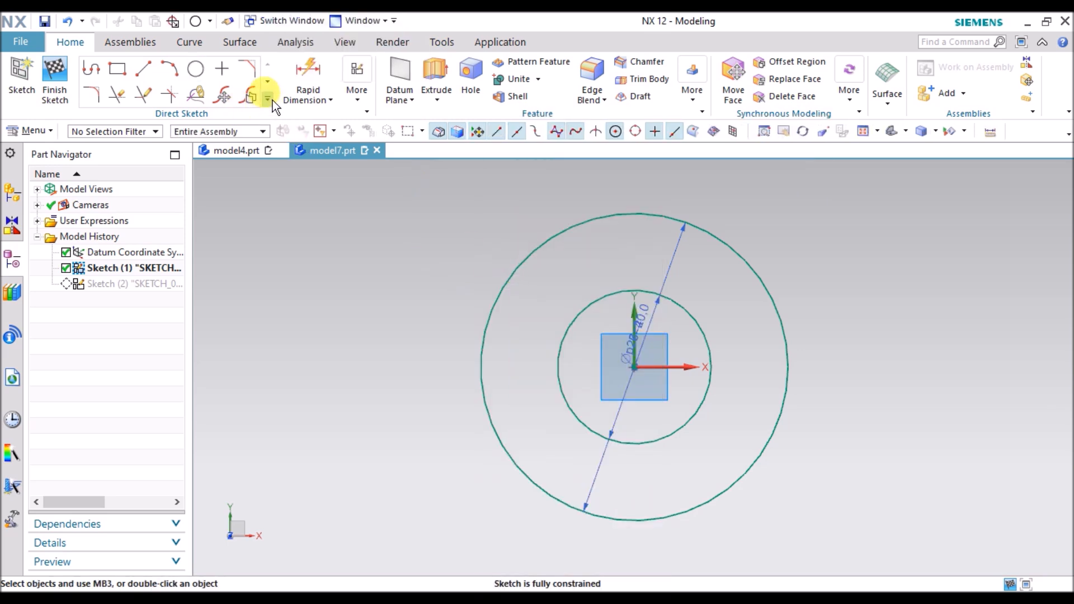
{"action": "left_click", "coordinate": [250, 96]}
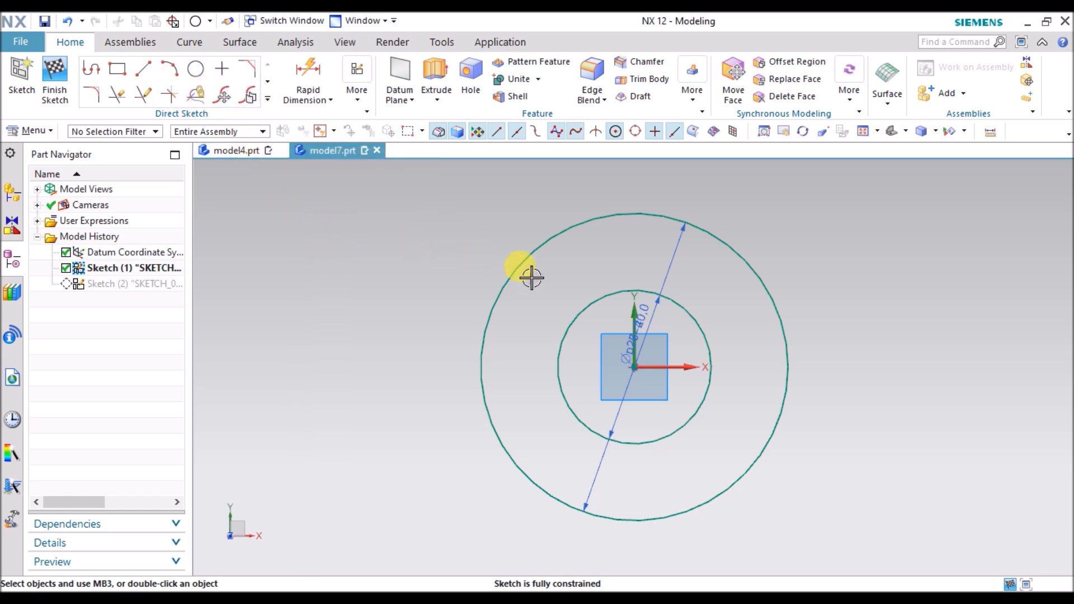
{"action": "left_click", "coordinate": [267, 102]}
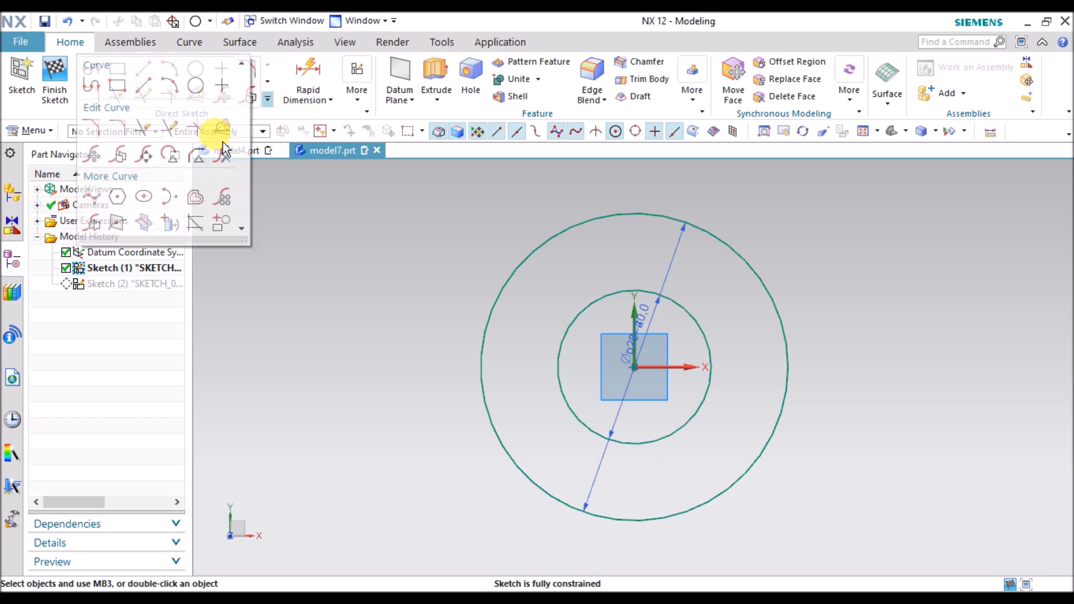
{"action": "left_click", "coordinate": [201, 197]}
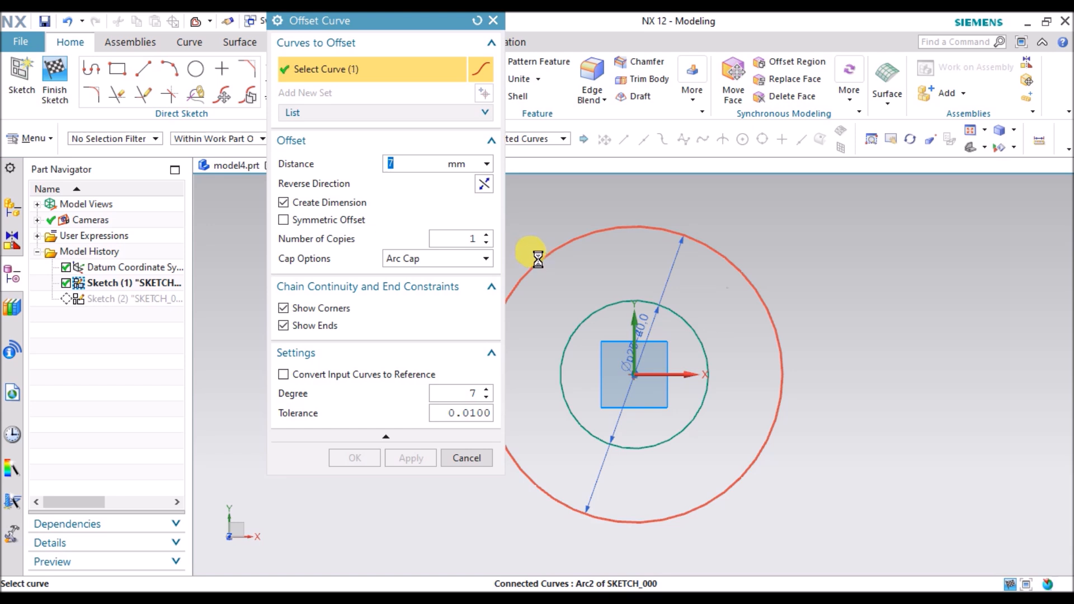
{"action": "left_click", "coordinate": [484, 184]}
{"action": "left_click", "coordinate": [466, 458]}
Finish the sketch and extrude the outer 40 mm circle from 0 to 10 mm as a solid disc.
{"action": "middle_click_drag", "start_coordinate": [441, 414], "coordinate": [427, 350]}
{"action": "left_click", "coordinate": [62, 77]}
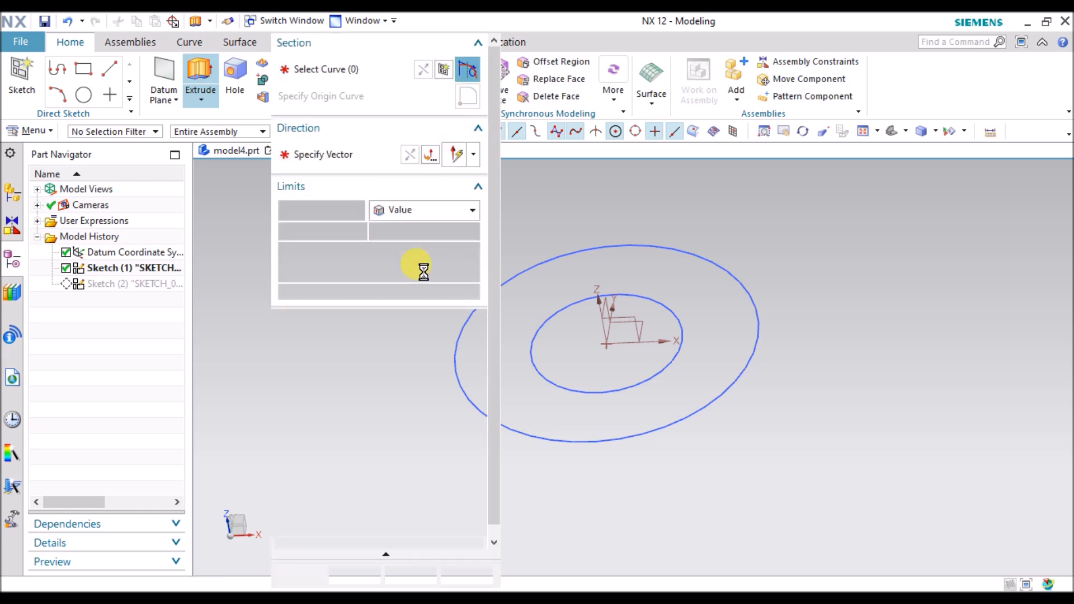
{"action": "left_click", "coordinate": [568, 261]}
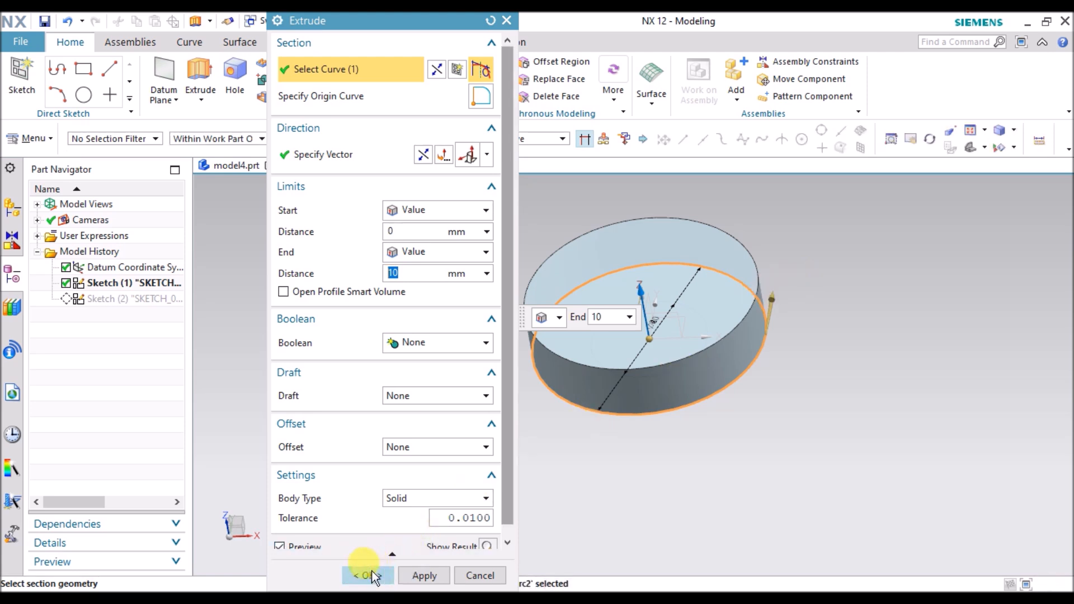
{"action": "left_click", "coordinate": [365, 575]}
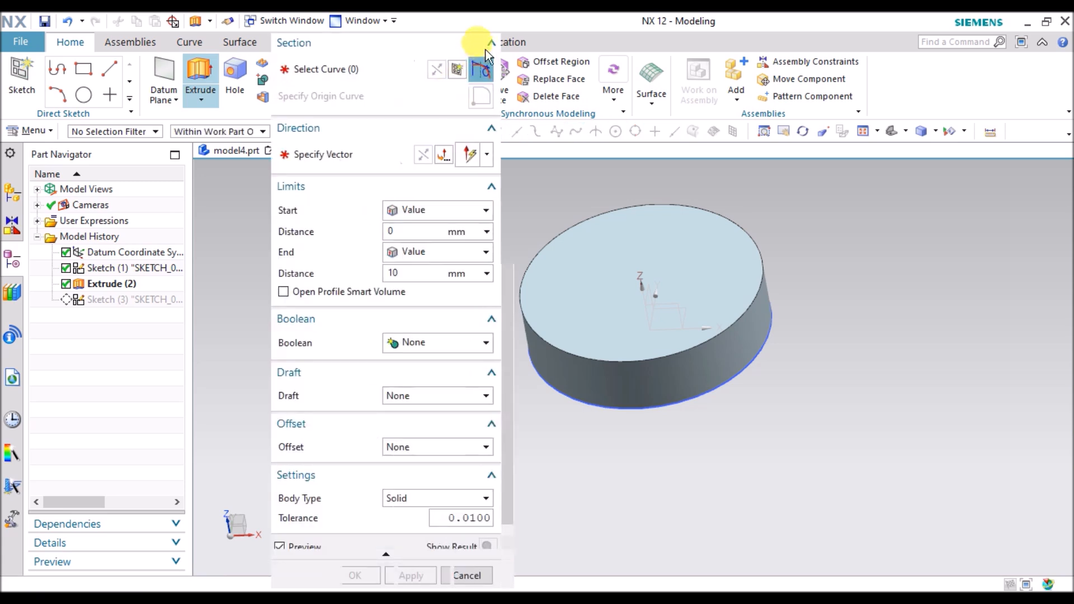
{"action": "left_click", "coordinate": [501, 20]}
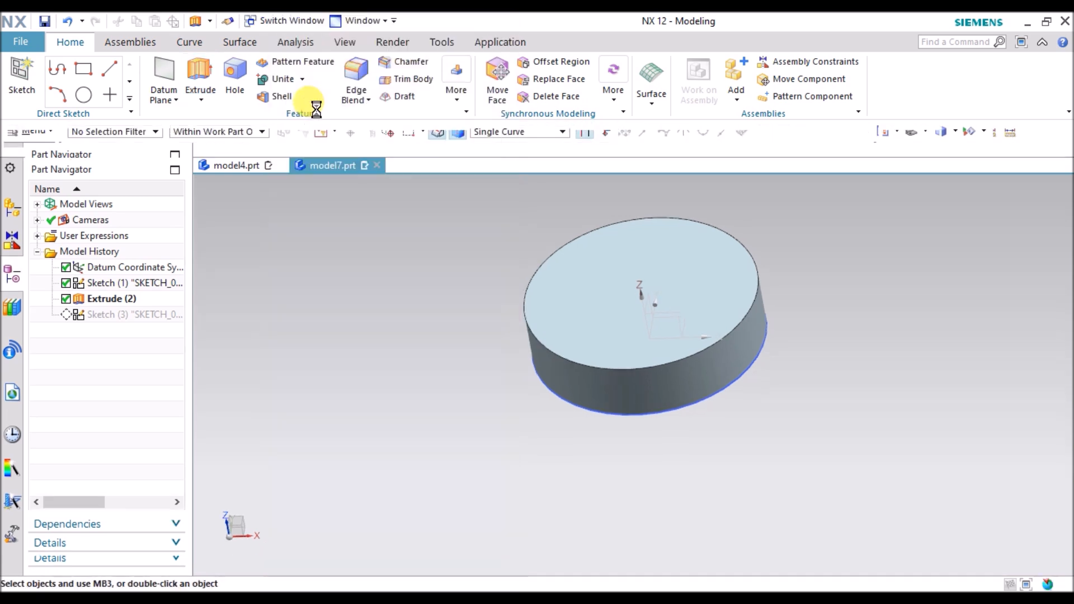
Shell the disc with a 1 mm wall thickness, removing its top face.
{"action": "left_click", "coordinate": [289, 99]}
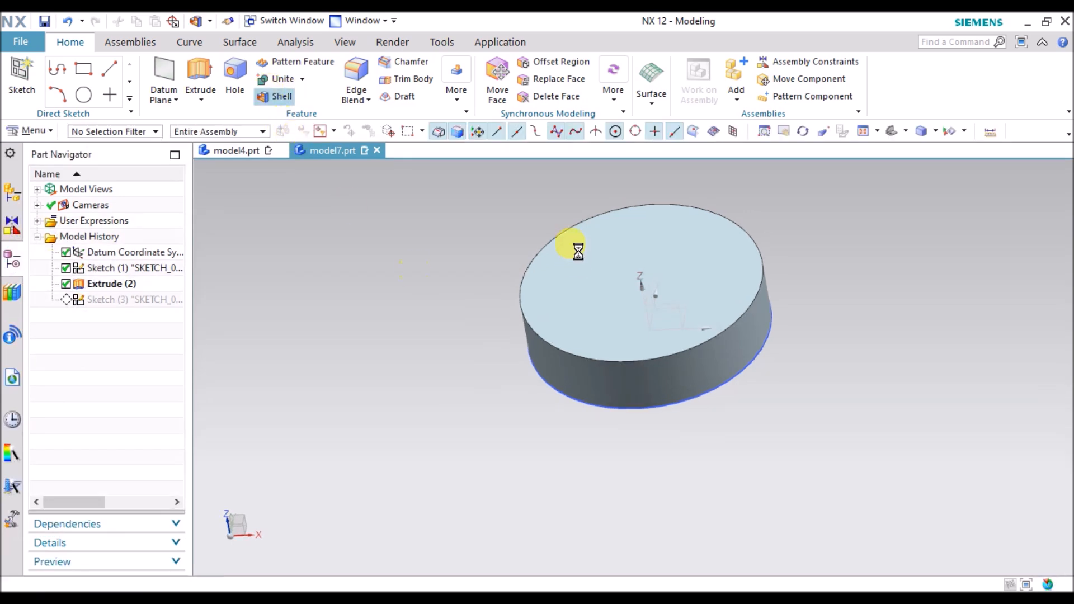
{"action": "left_click", "coordinate": [584, 271]}
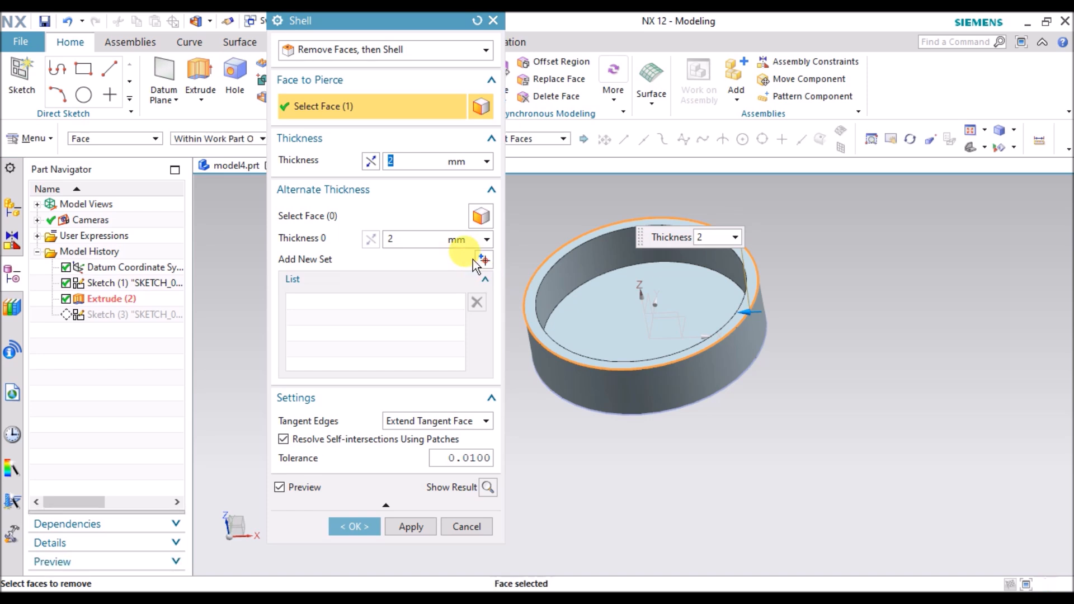
{"action": "left_click", "coordinate": [354, 526]}
Extrude the inner 20 mm circle from 0 to 10 mm as a separate solid inside the shelled cup.
{"action": "left_click", "coordinate": [205, 76]}
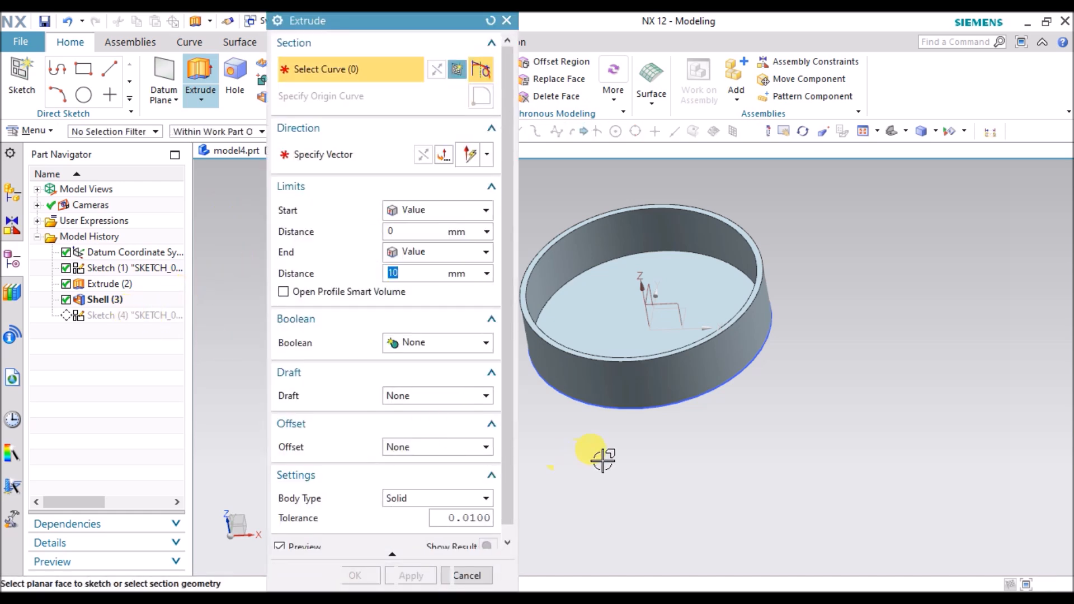
{"action": "right_click_drag", "start_coordinate": [602, 461], "coordinate": [655, 488]}
{"action": "scroll", "coordinate": [603, 308], "scroll_direction": "up", "scroll_amount": 1}
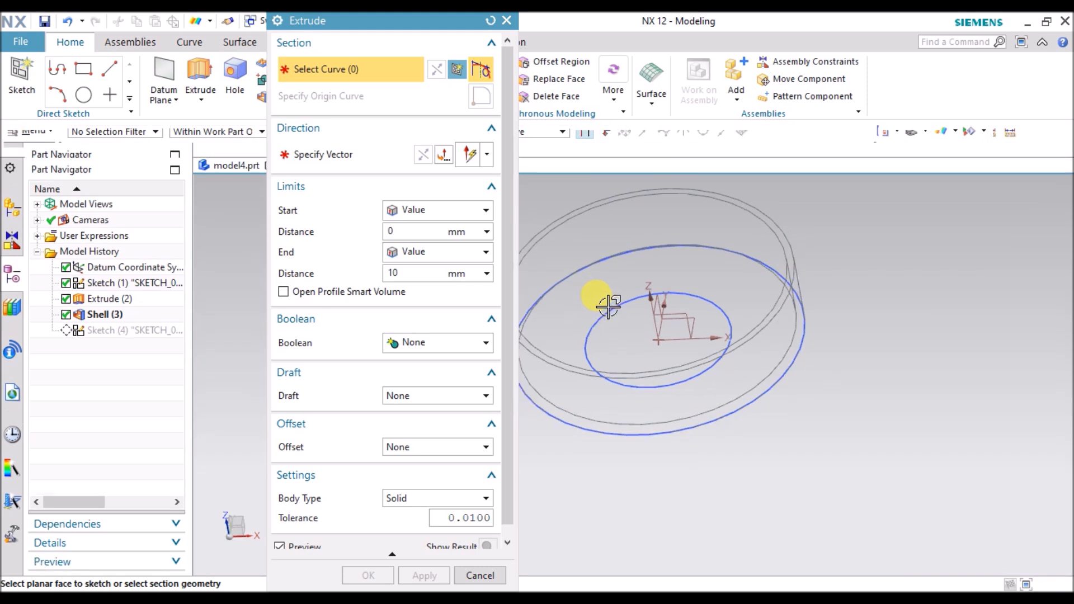
{"action": "left_click", "coordinate": [609, 305]}
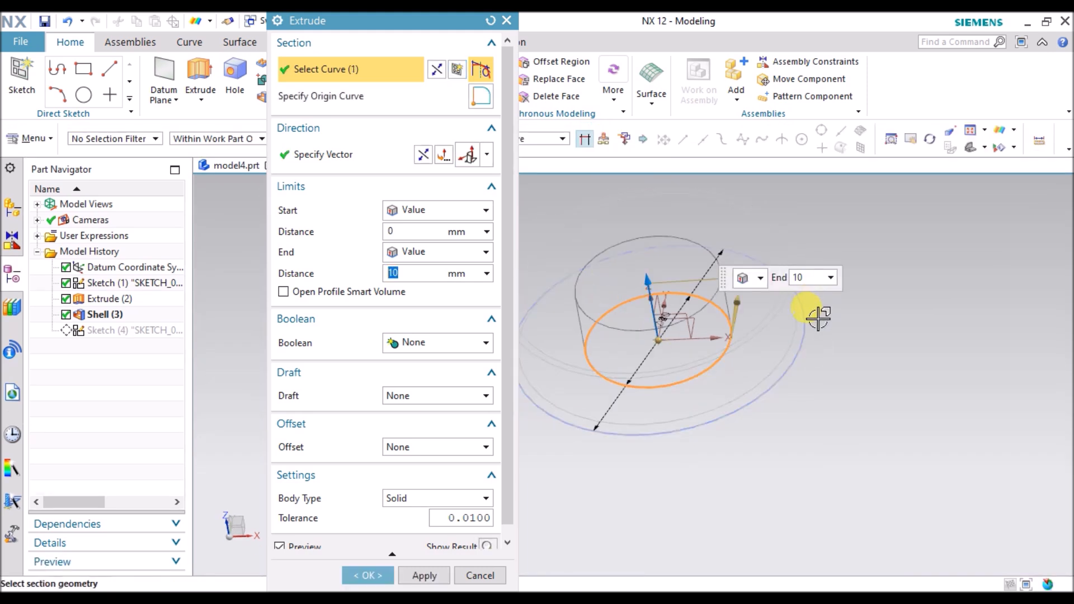
{"action": "left_click", "coordinate": [370, 575]}
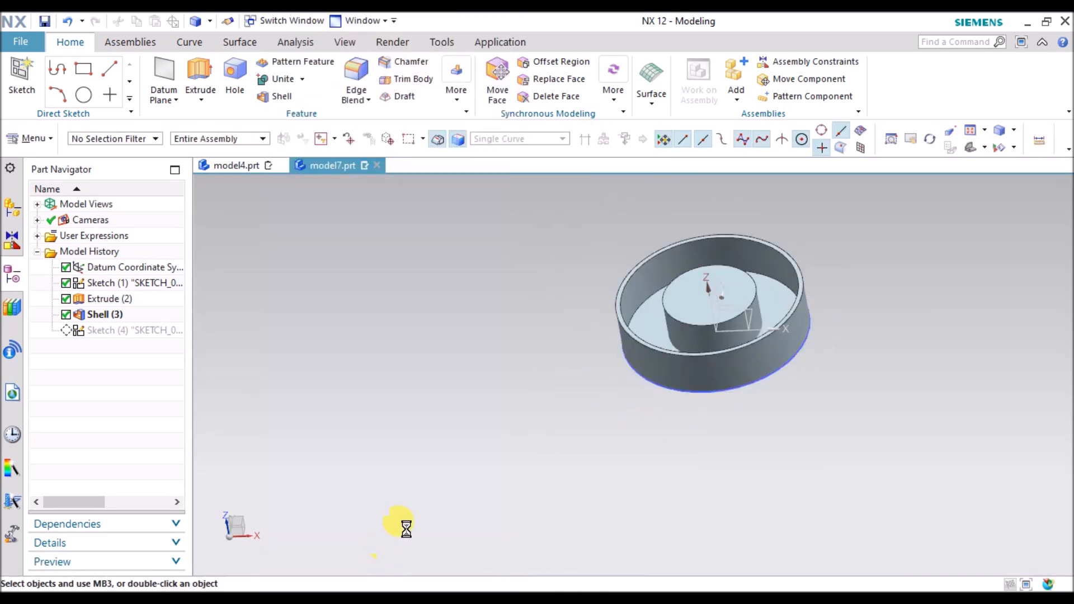
{"action": "middle_click_drag", "start_coordinate": [472, 400], "coordinate": [454, 291]}
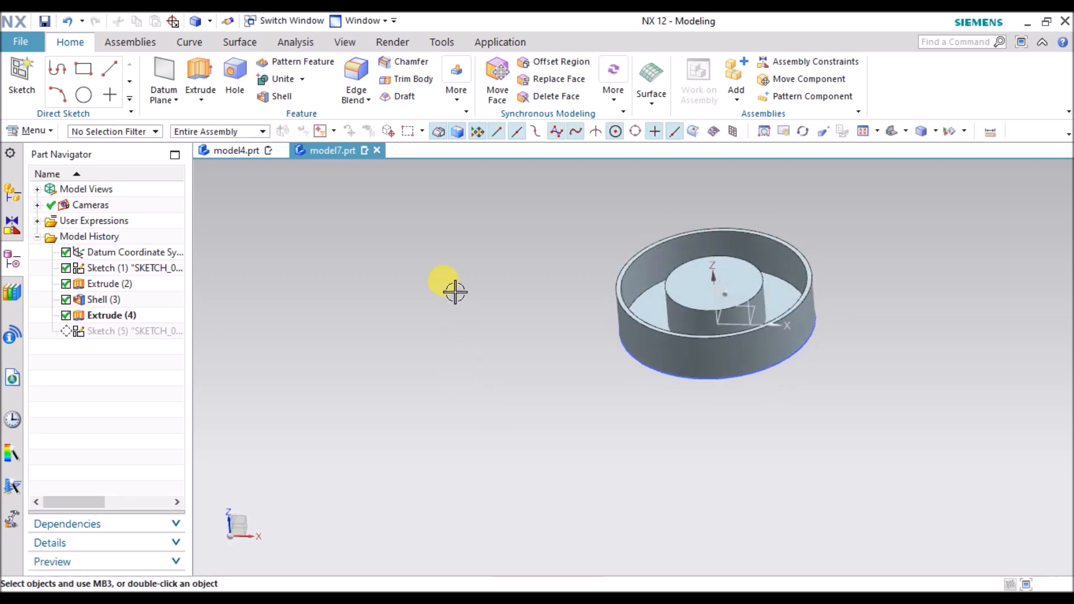
Unite the outer cup as the target body with the central cylinder as the tool body.
{"action": "left_click", "coordinate": [641, 352]}
{"action": "left_click", "coordinate": [684, 288]}
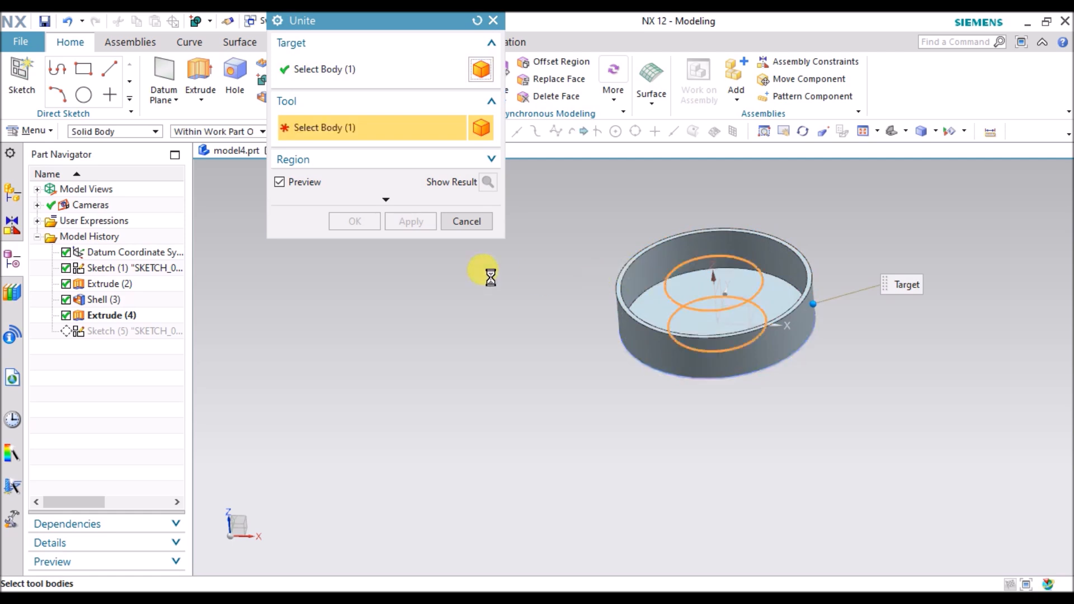
{"action": "left_click", "coordinate": [354, 221]}
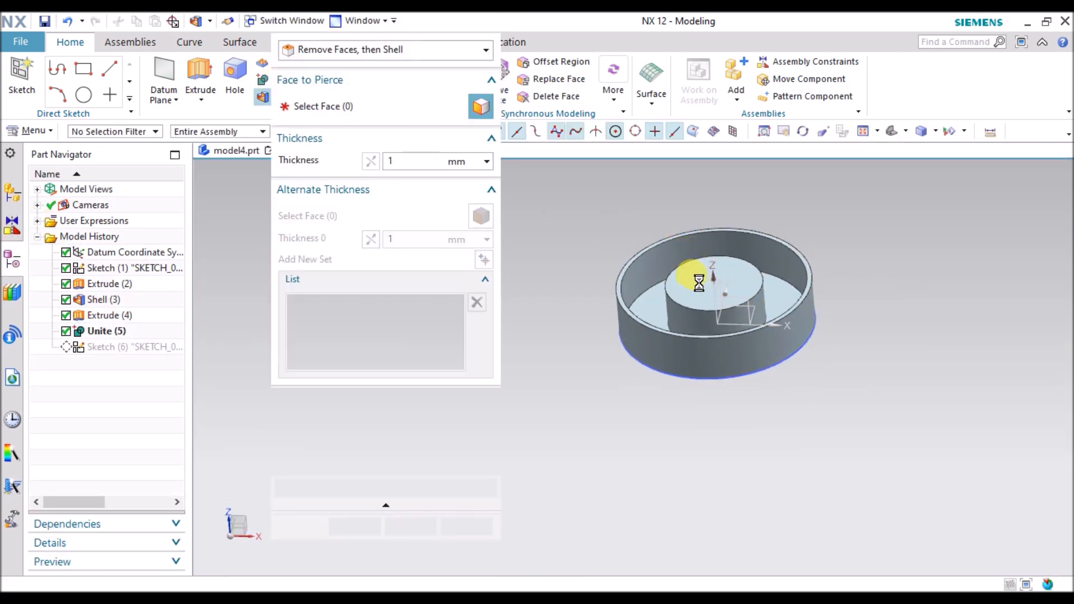
Shell the central cylinder with a 1 mm thickness, piercing its top face.
{"action": "scroll", "coordinate": [681, 284], "scroll_direction": "up", "scroll_amount": 2}
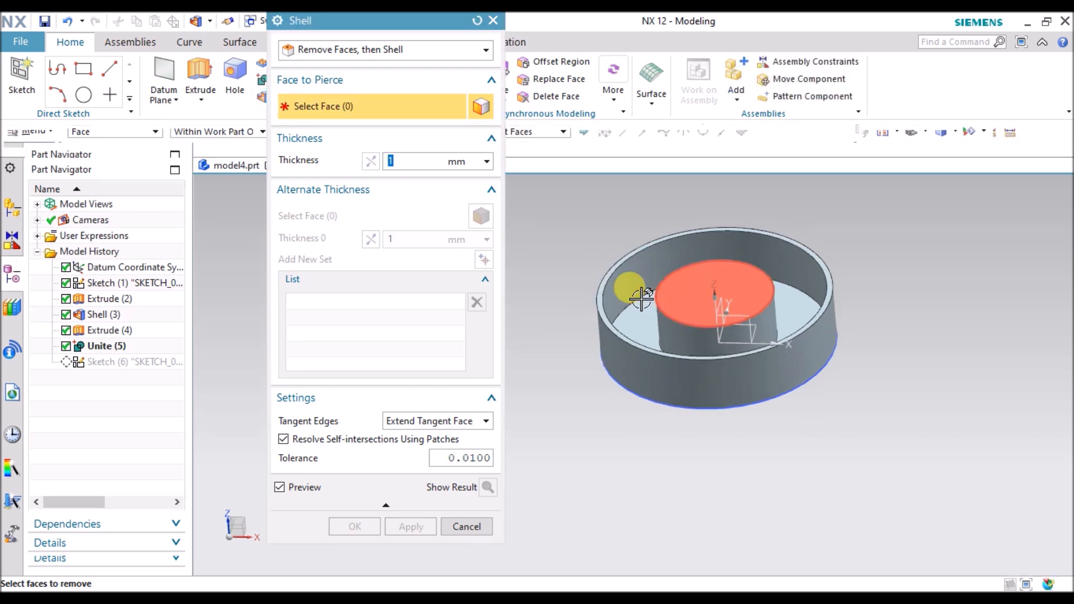
{"action": "left_click", "coordinate": [652, 281]}
{"action": "left_click", "coordinate": [352, 526]}
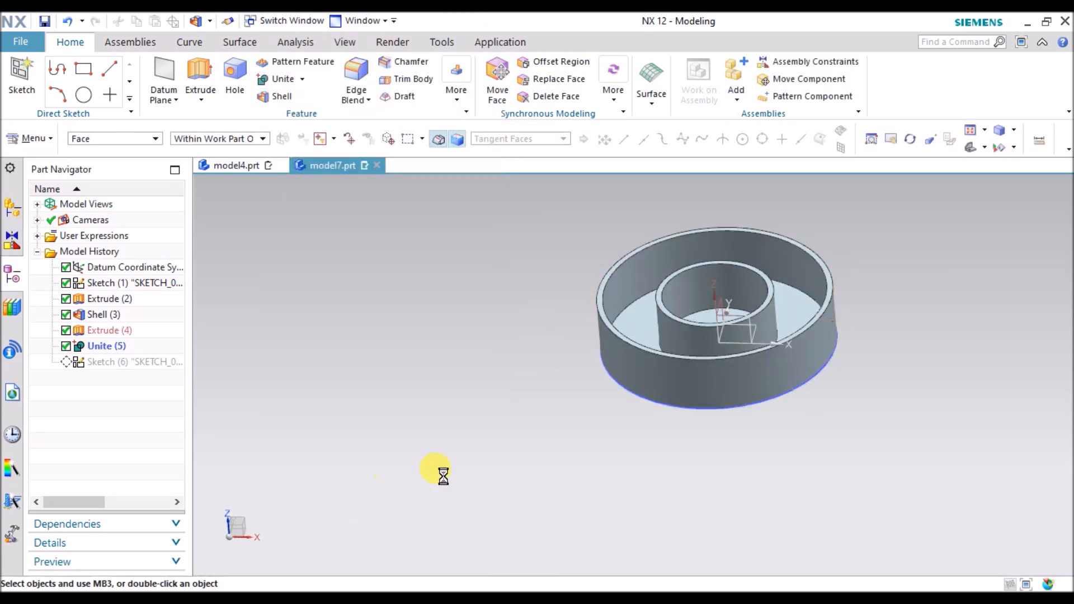
Hide the circle sketch and round the outer bottom edge of the cup with a 2 mm circular edge blend.
{"action": "right_click", "coordinate": [620, 387]}
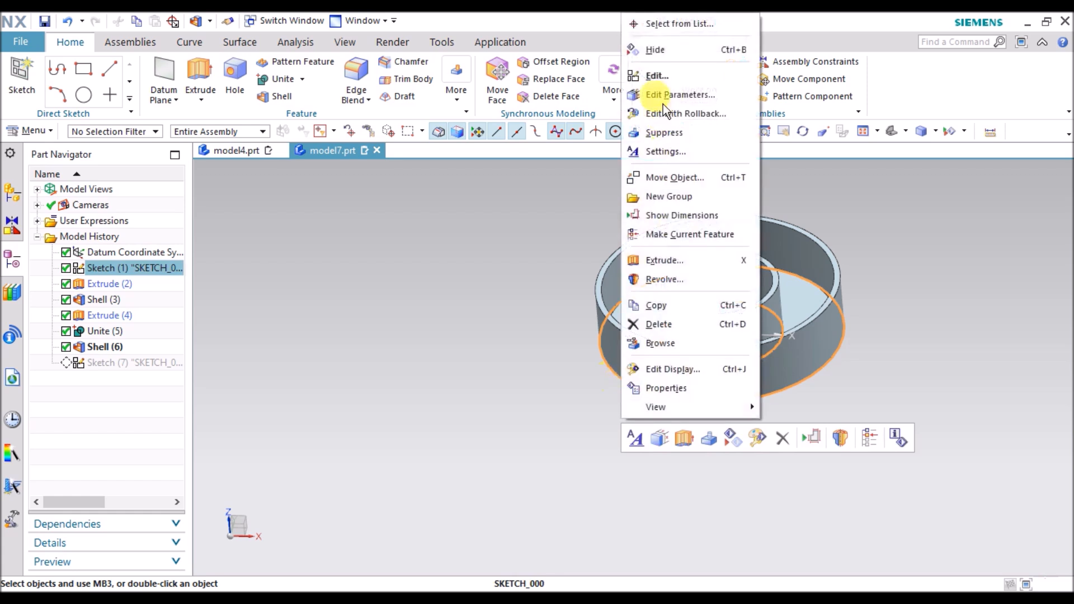
{"action": "left_click", "coordinate": [650, 53]}
{"action": "mouse_move", "coordinate": [583, 328]}
{"action": "middle_mouse_down"}
{"action": "mouse_move", "coordinate": [560, 228]}
{"action": "mouse_move", "coordinate": [585, 154]}
{"action": "middle_mouse_up"}
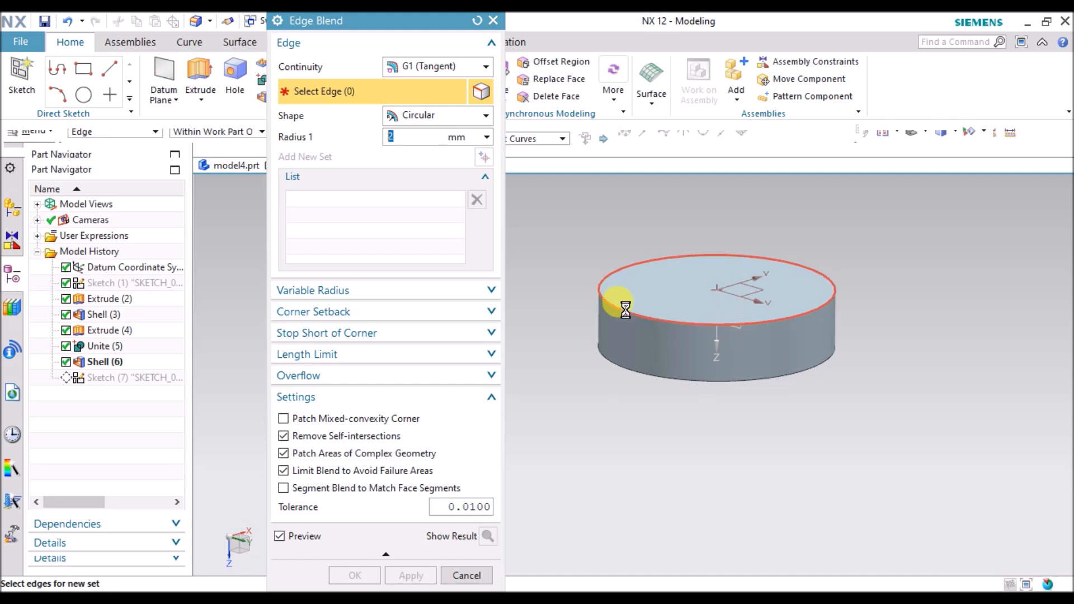
{"action": "left_click", "coordinate": [619, 302]}
{"action": "left_click", "coordinate": [363, 575]}
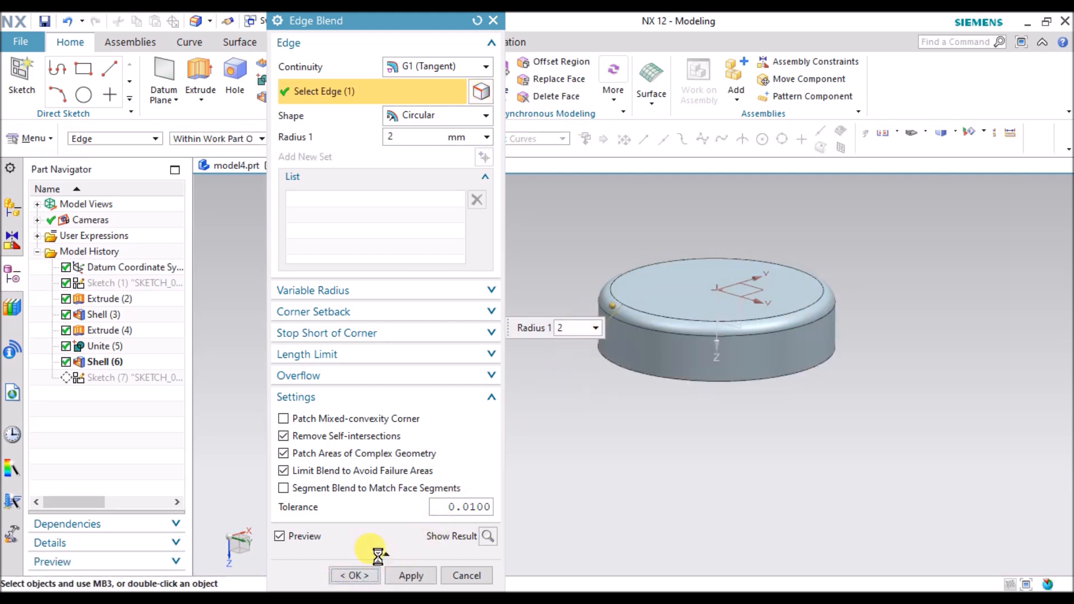
Hide the datum coordinate system at the centre of the part.
{"action": "middle_click_drag", "start_coordinate": [565, 354], "coordinate": [534, 276]}
{"action": "key", "text": "F8"}
{"action": "scroll", "coordinate": [715, 297], "scroll_direction": "up", "scroll_amount": 3}
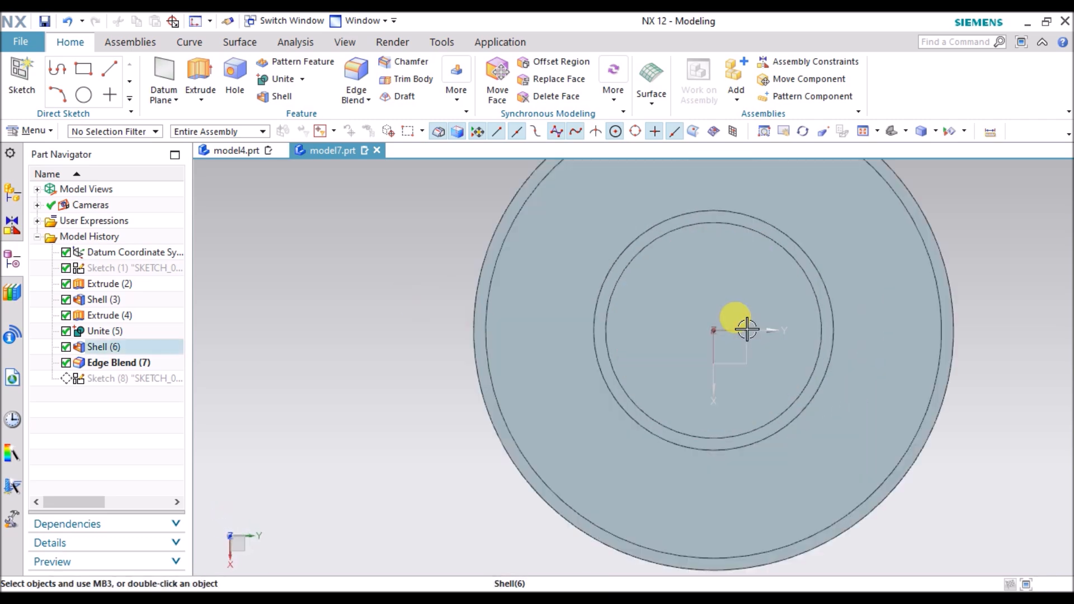
{"action": "right_click", "coordinate": [748, 330]}
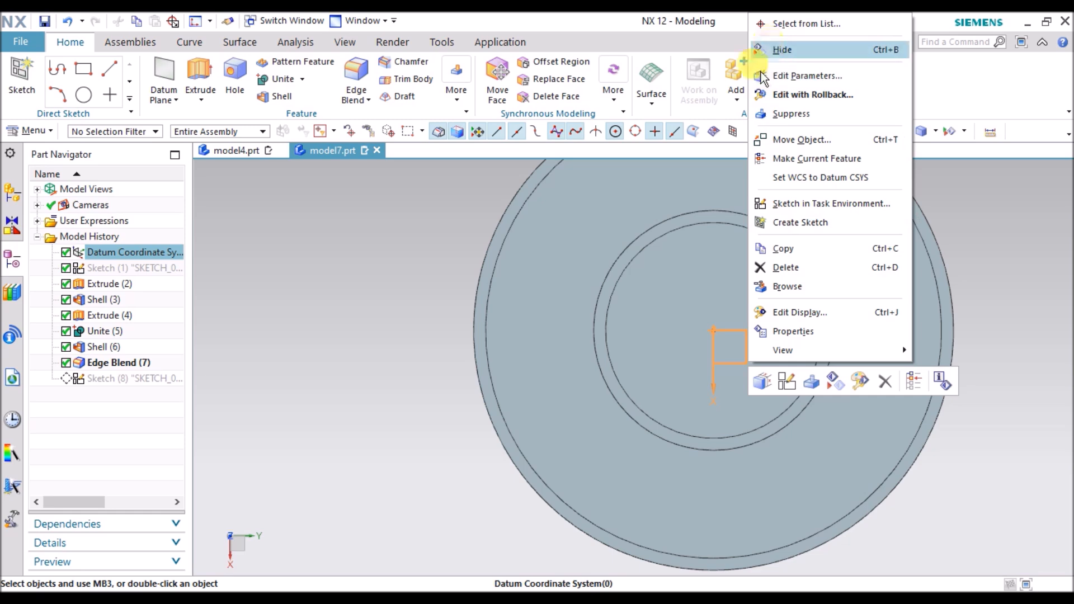
{"action": "left_click", "coordinate": [789, 49]}
Examine the finished part from straight above and at an angle, checking both concentric ring walls.
{"action": "scroll", "coordinate": [718, 402], "scroll_direction": "down", "scroll_amount": 3}
{"action": "middle_click_drag", "start_coordinate": [718, 402], "coordinate": [722, 374]}
{"action": "key", "text": "F8"}
{"action": "scroll", "coordinate": [794, 319], "scroll_direction": "up", "scroll_amount": 4}
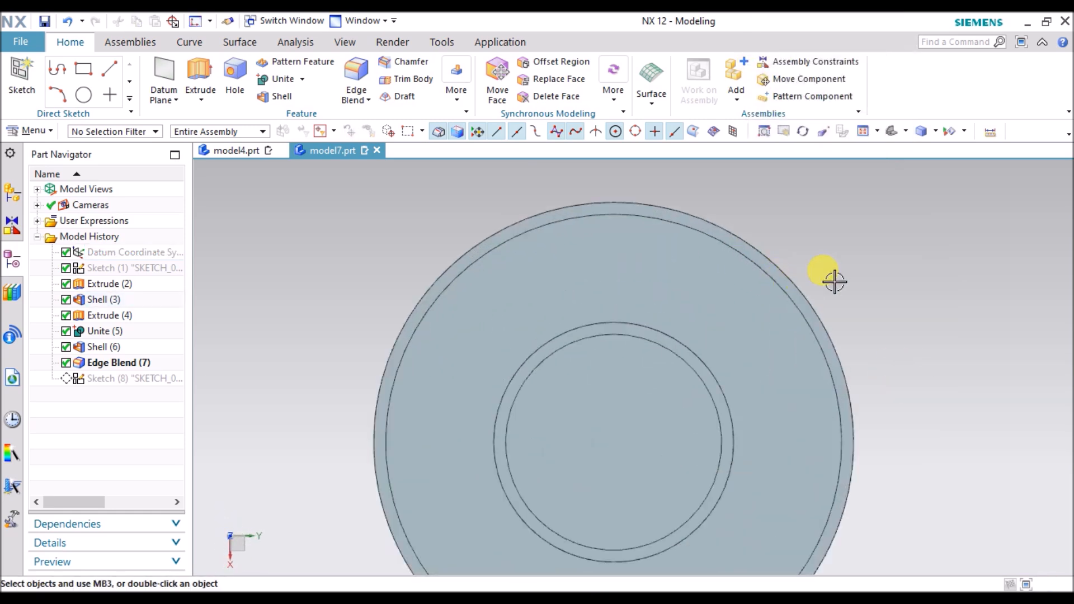
{"action": "scroll", "coordinate": [811, 403], "scroll_direction": "down", "scroll_amount": 2}
{"action": "key", "text": "Home"}
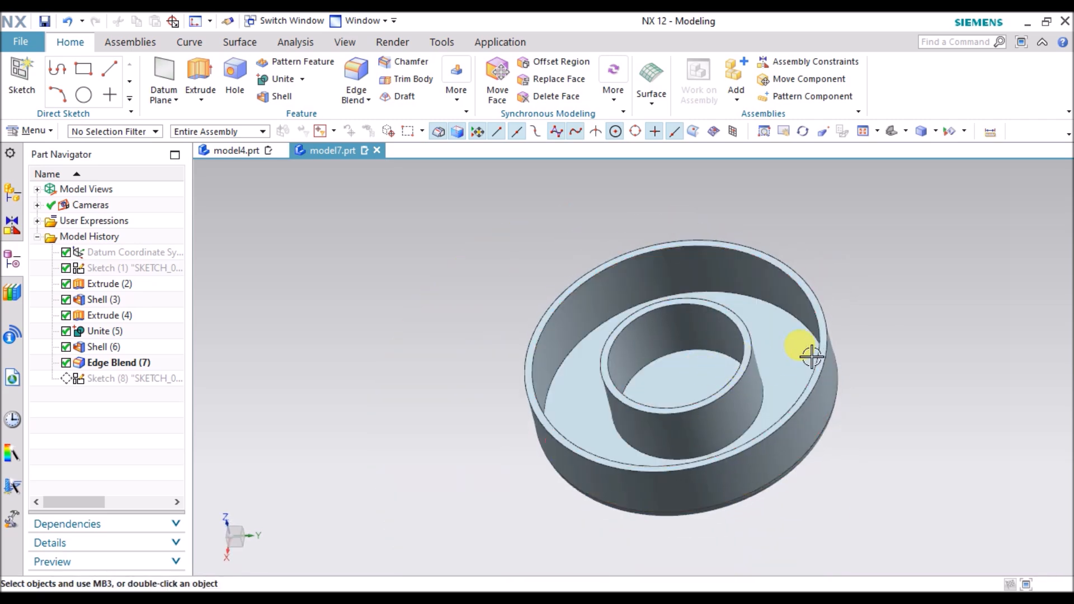
{"action": "key", "text": "F8"}
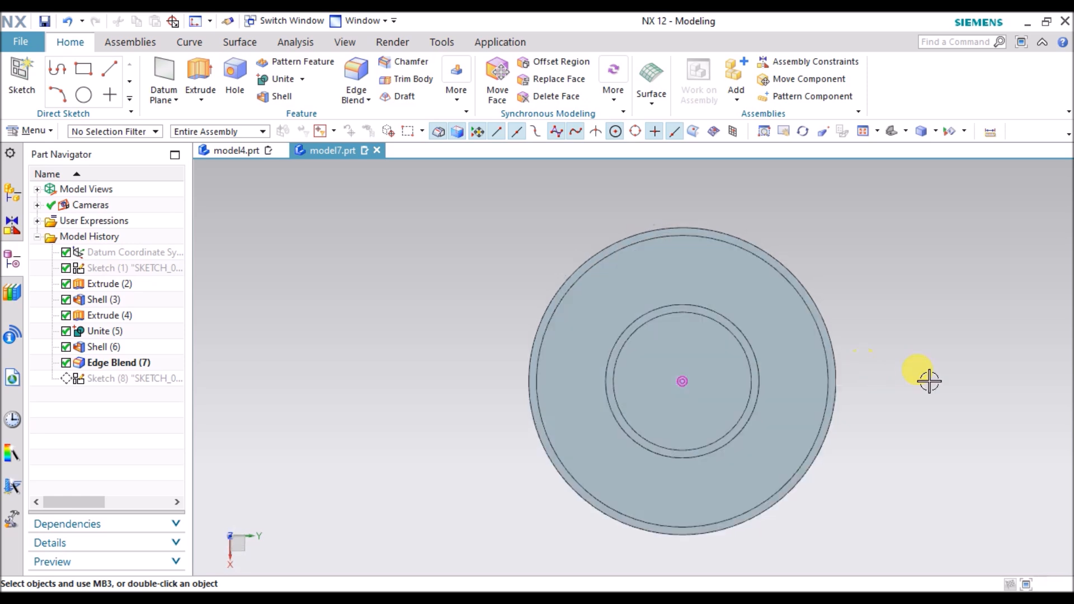
{"action": "middle_click_drag", "start_coordinate": [912, 411], "coordinate": [920, 384]}
{"action": "key", "text": "F8"}
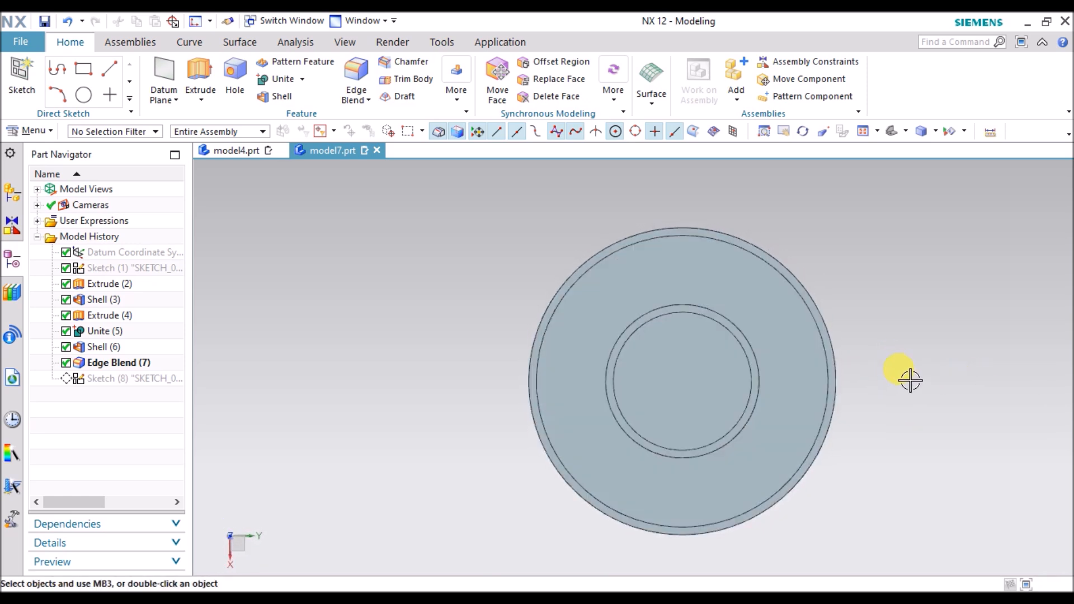
{"action": "middle_click_drag", "start_coordinate": [880, 402], "coordinate": [894, 376]}
{"action": "key", "text": "F8"}
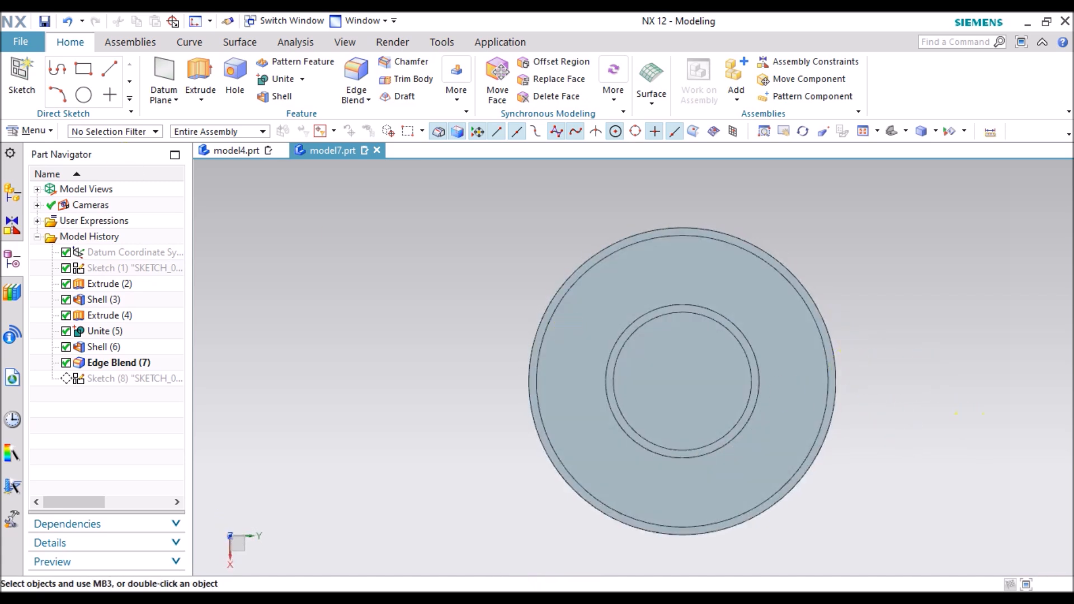
Start a new sketch on the floor face between the inner ring and the outer wall of the cup.
{"action": "left_click", "coordinate": [44, 134]}
{"action": "left_click", "coordinate": [311, 330]}
{"action": "middle_click_drag", "start_coordinate": [402, 384], "coordinate": [384, 324]}
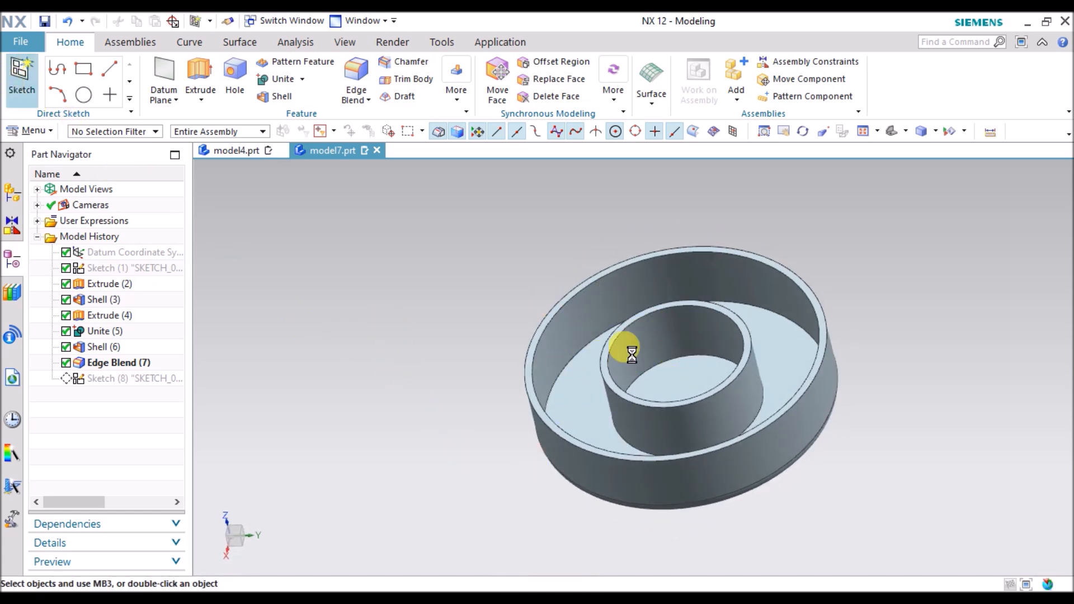
{"action": "left_click", "coordinate": [584, 404]}
{"action": "left_click", "coordinate": [406, 223]}
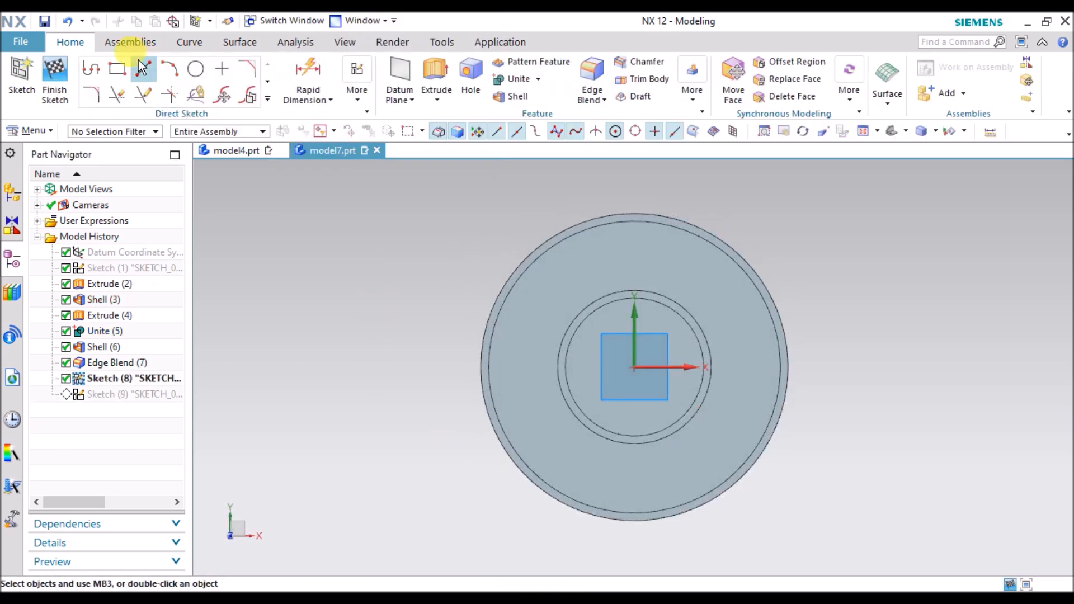
Sketch a vertical line 23 mm long at 90 degrees from the sketch origin past the cup's outer wall.
{"action": "left_click", "coordinate": [143, 67]}
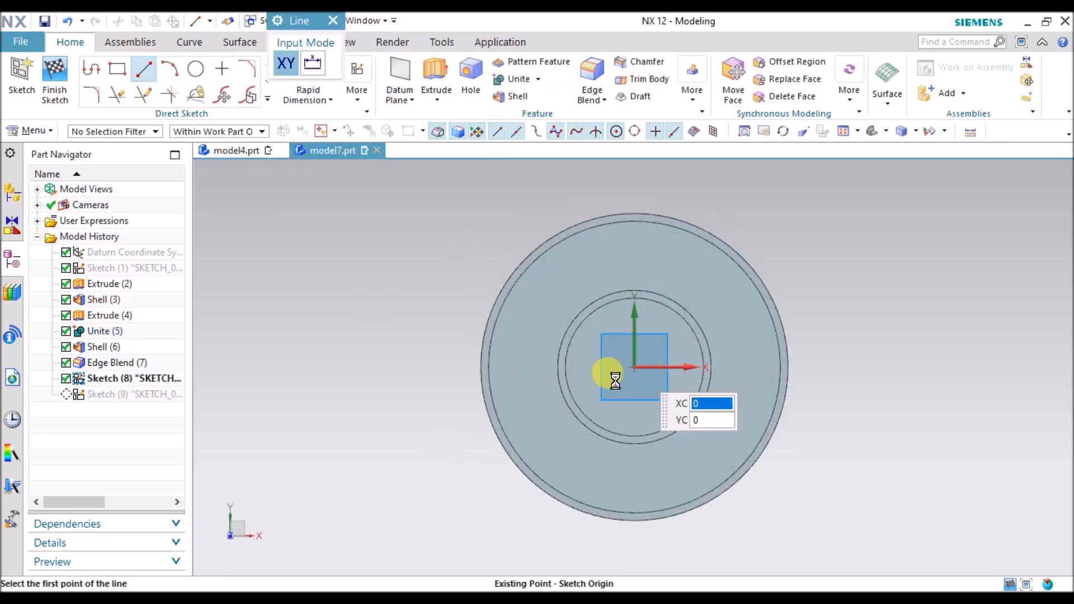
{"action": "left_click", "coordinate": [634, 367]}
{"action": "scroll", "coordinate": [628, 411], "scroll_direction": "down", "scroll_amount": 2}
{"action": "scroll", "coordinate": [632, 321], "scroll_direction": "up", "scroll_amount": 3}
{"action": "left_click", "coordinate": [627, 247]}
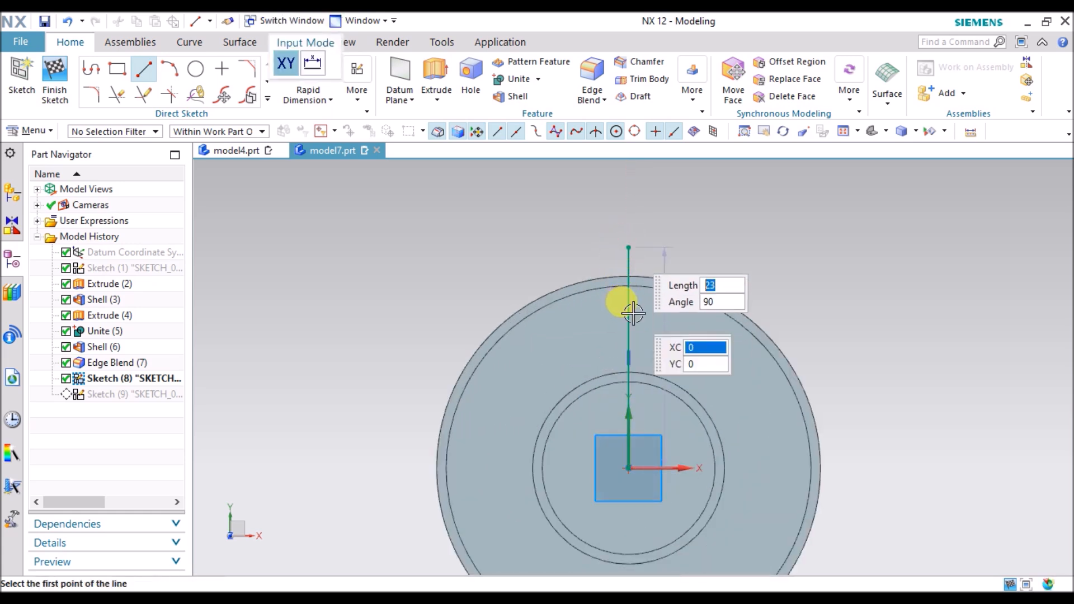
{"action": "scroll", "coordinate": [631, 311], "scroll_direction": "up", "scroll_amount": 1}
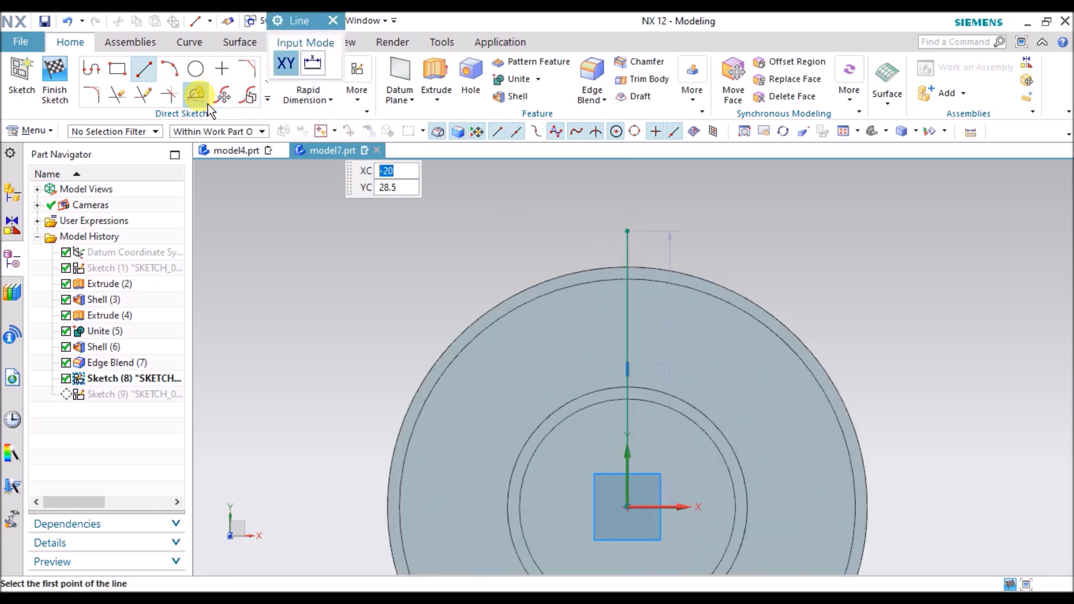
Try to sketch a circle centred on the sketch origin through the outer edge of the inner ring.
{"action": "left_click", "coordinate": [193, 70]}
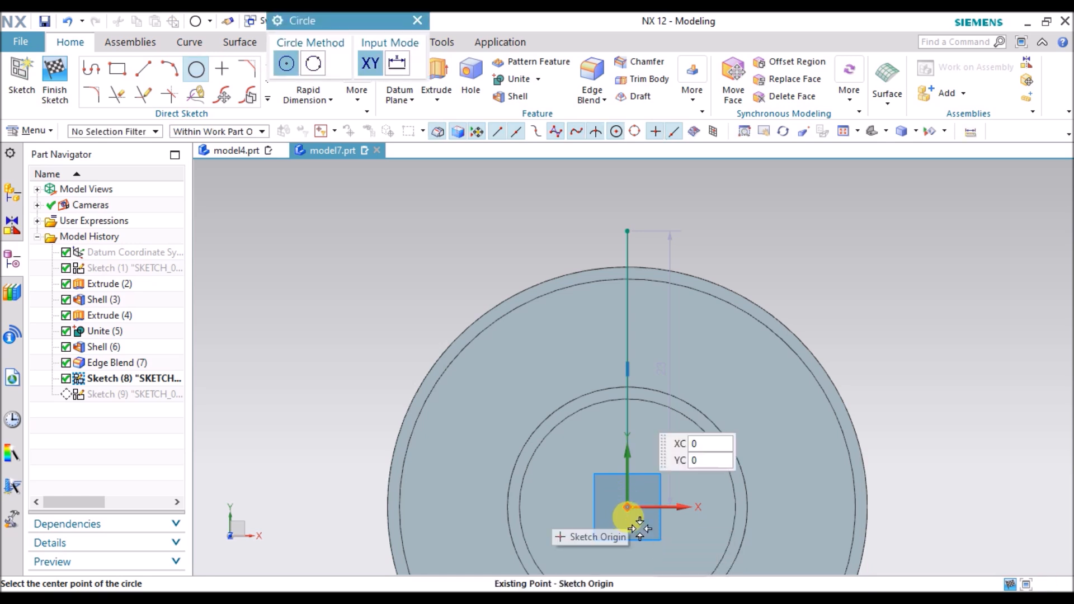
{"action": "left_click", "coordinate": [627, 507]}
{"action": "scroll", "coordinate": [644, 389], "scroll_direction": "up", "scroll_amount": 1}
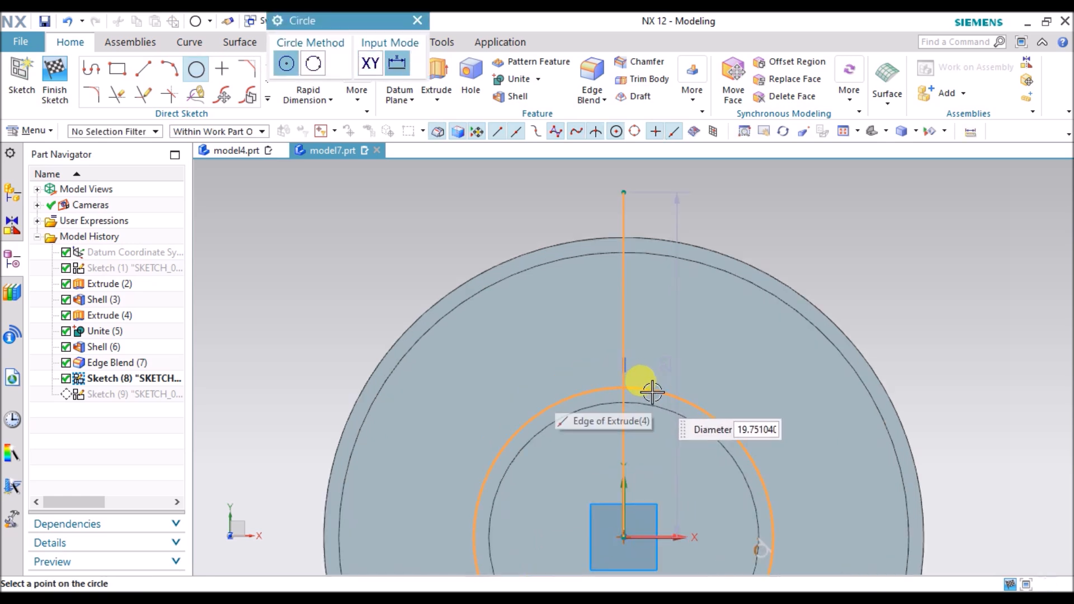
{"action": "left_click", "coordinate": [646, 388]}
{"action": "scroll", "coordinate": [671, 244], "scroll_direction": "down", "scroll_amount": 2}
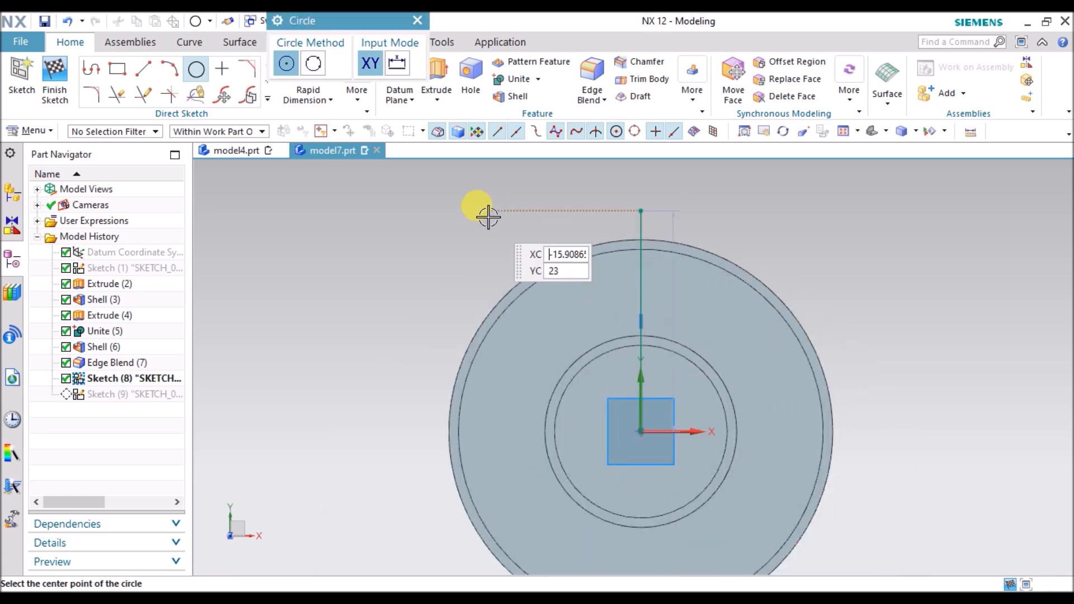
{"action": "right_click", "coordinate": [523, 288]}
{"action": "left_click", "coordinate": [522, 274]}
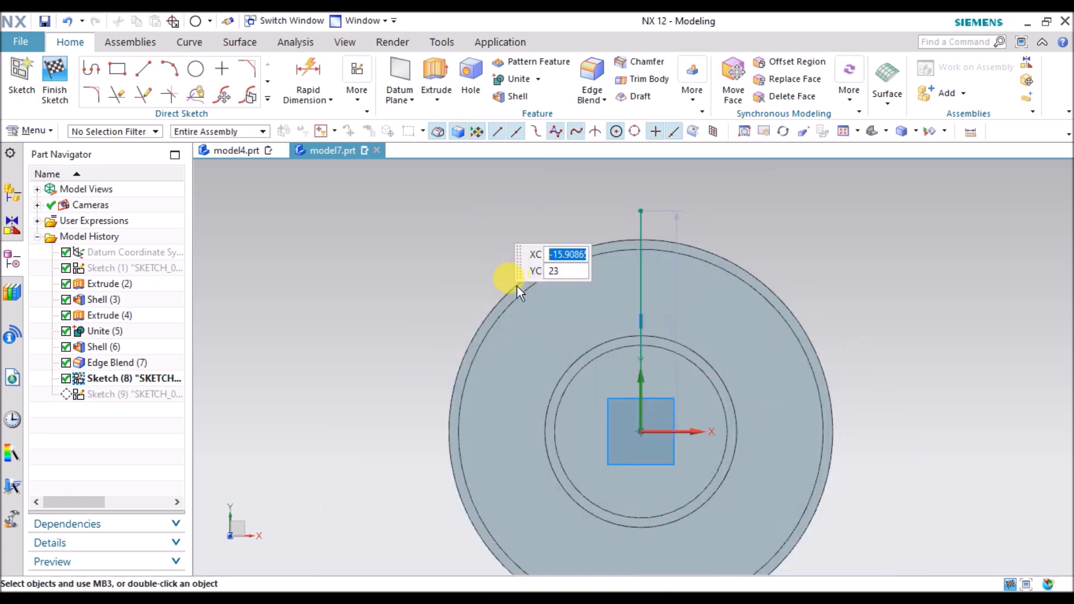
{"action": "left_click", "coordinate": [196, 69]}
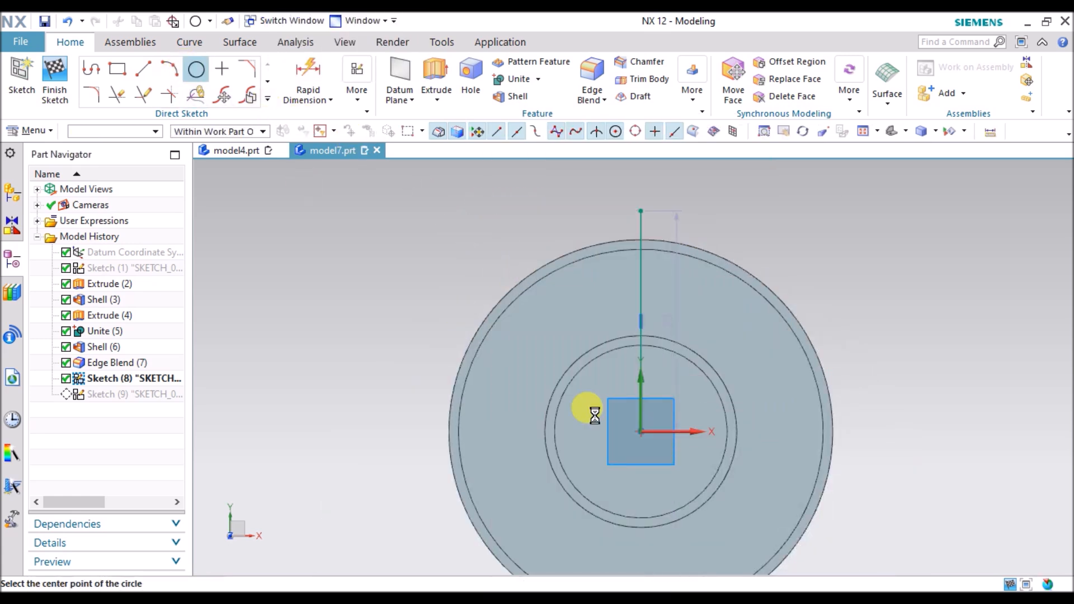
{"action": "left_click", "coordinate": [641, 435]}
{"action": "scroll", "coordinate": [644, 332], "scroll_direction": "up", "scroll_amount": 3}
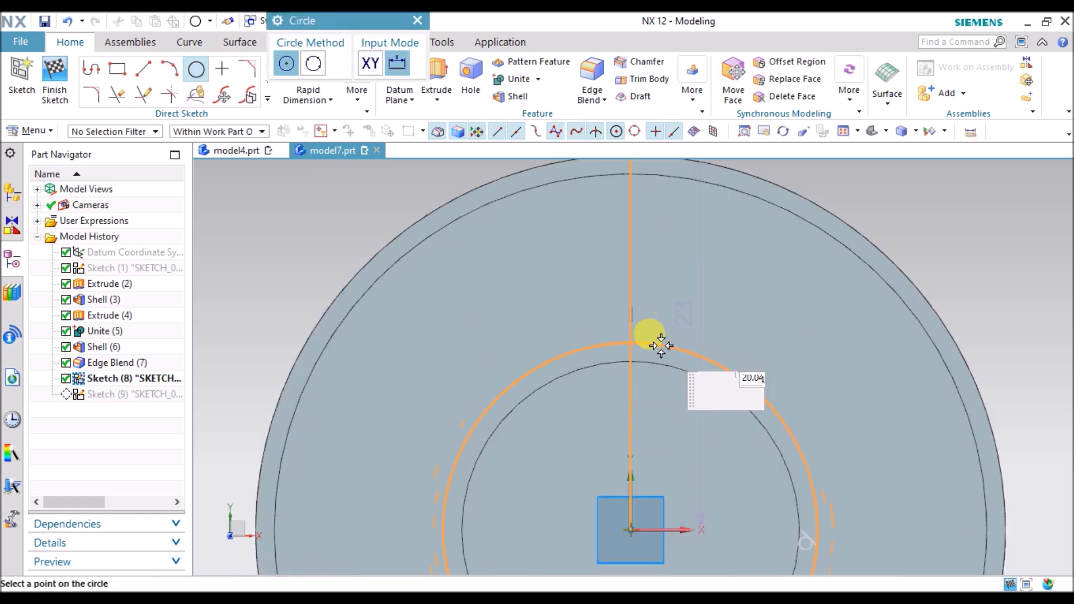
{"action": "left_click", "coordinate": [661, 345]}
{"action": "scroll", "coordinate": [716, 335], "scroll_direction": "down", "scroll_amount": 2}
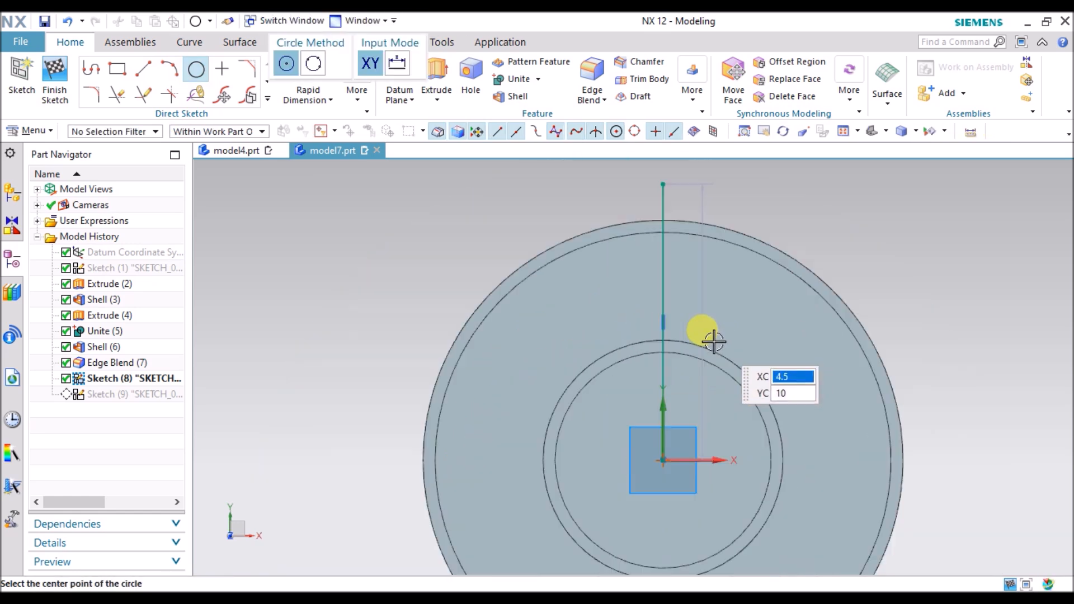
Sketch a circle of 36 mm diameter centred on the sketch origin.
{"action": "left_click", "coordinate": [669, 460]}
{"action": "type", "text": "36"}
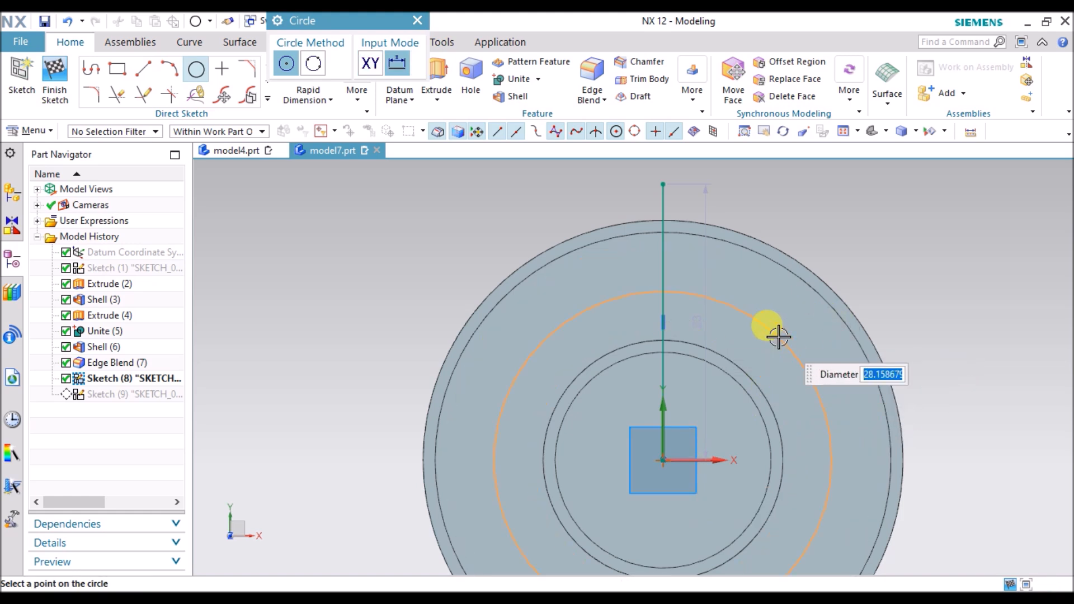
{"action": "left_click", "coordinate": [777, 336]}
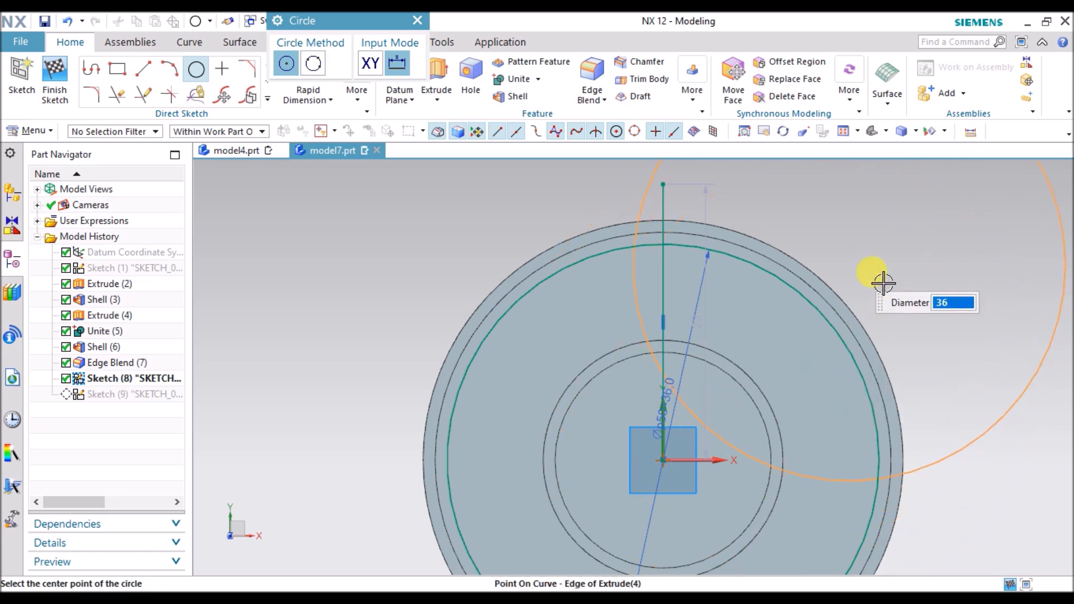
{"action": "right_click", "coordinate": [856, 282]}
{"action": "left_click", "coordinate": [895, 274]}
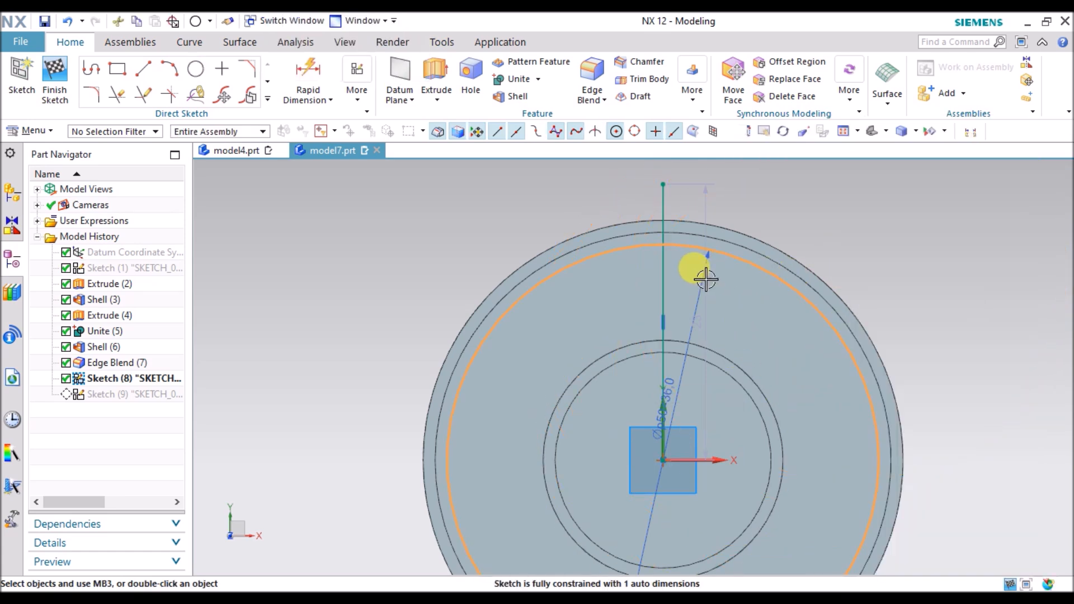
{"action": "left_click", "coordinate": [145, 69]}
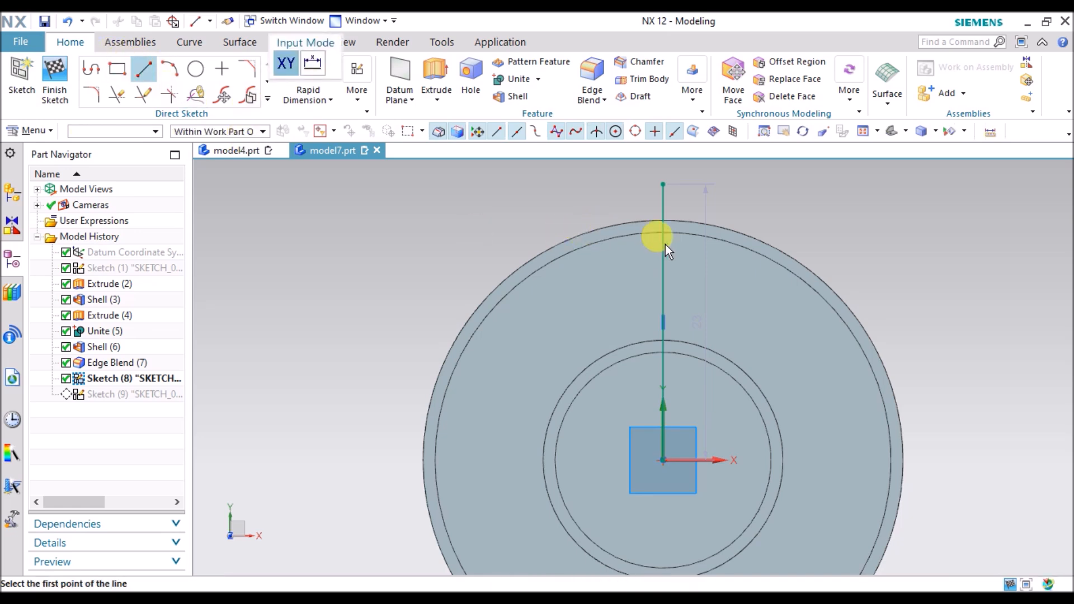
{"action": "scroll", "coordinate": [643, 335], "scroll_direction": "up", "scroll_amount": 5}
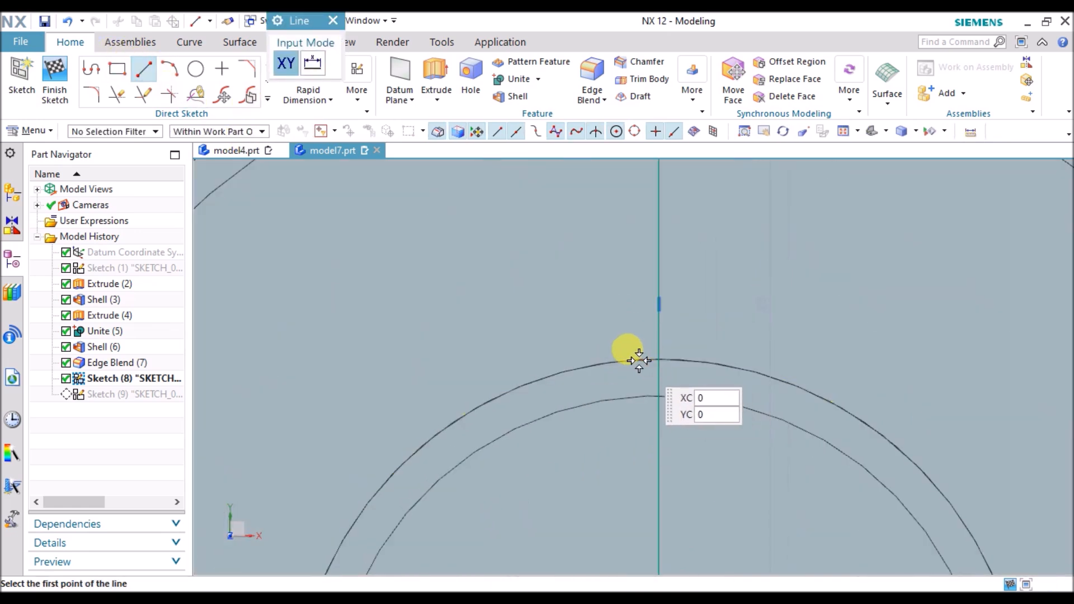
{"action": "left_click", "coordinate": [714, 363]}
Project the inner and outer top edges of both ring walls into the sketch with Project Curve.
{"action": "left_click", "coordinate": [263, 98]}
{"action": "left_click", "coordinate": [166, 223]}
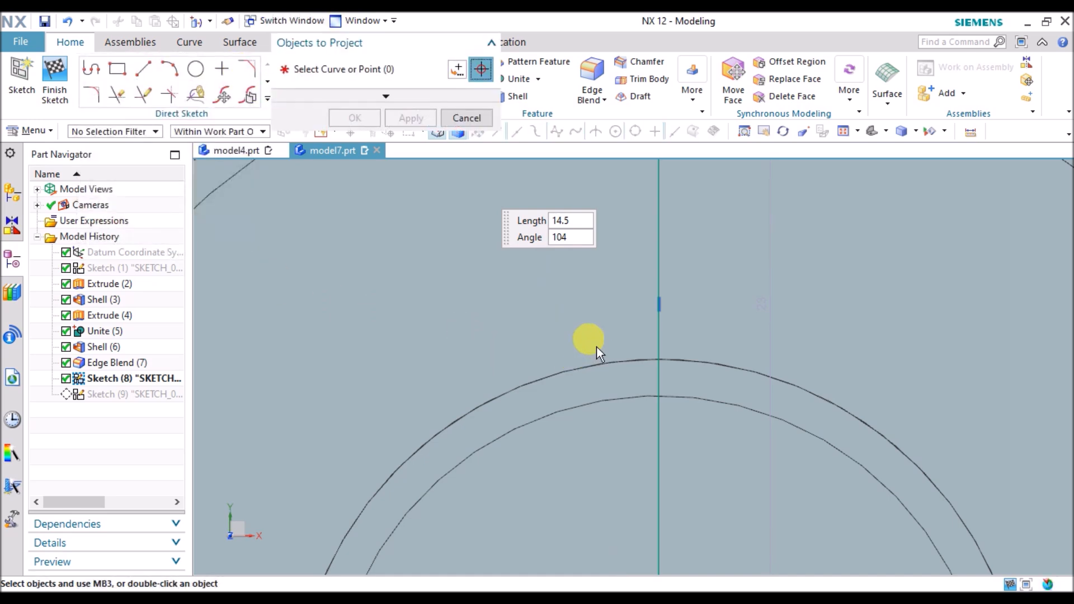
{"action": "middle_click_drag", "start_coordinate": [585, 351], "coordinate": [589, 335]}
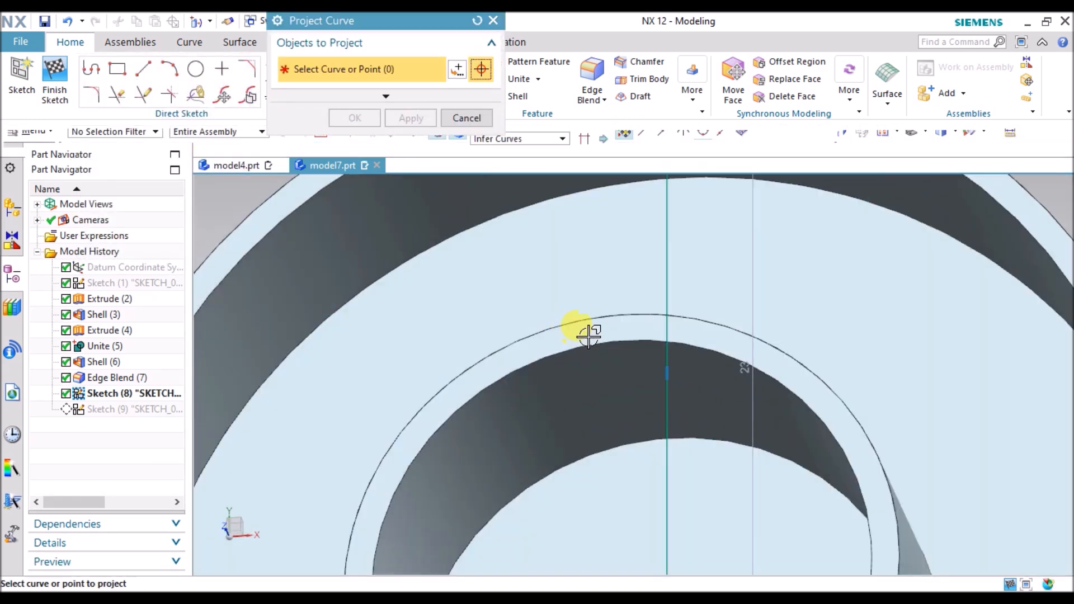
{"action": "left_click", "coordinate": [589, 335]}
{"action": "scroll", "coordinate": [605, 374], "scroll_direction": "up", "scroll_amount": 5}
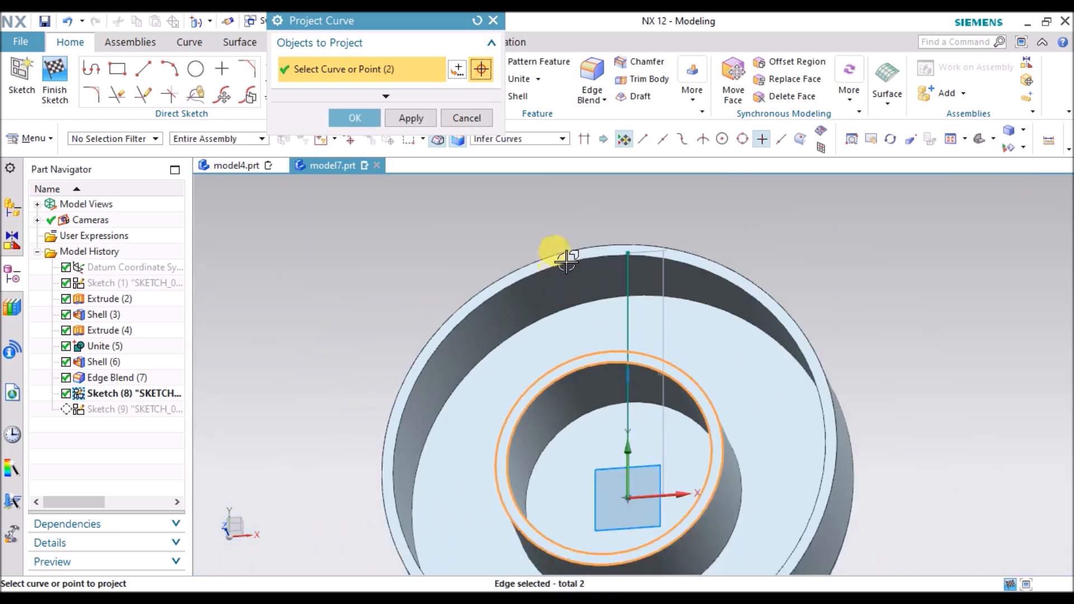
{"action": "left_click", "coordinate": [515, 235]}
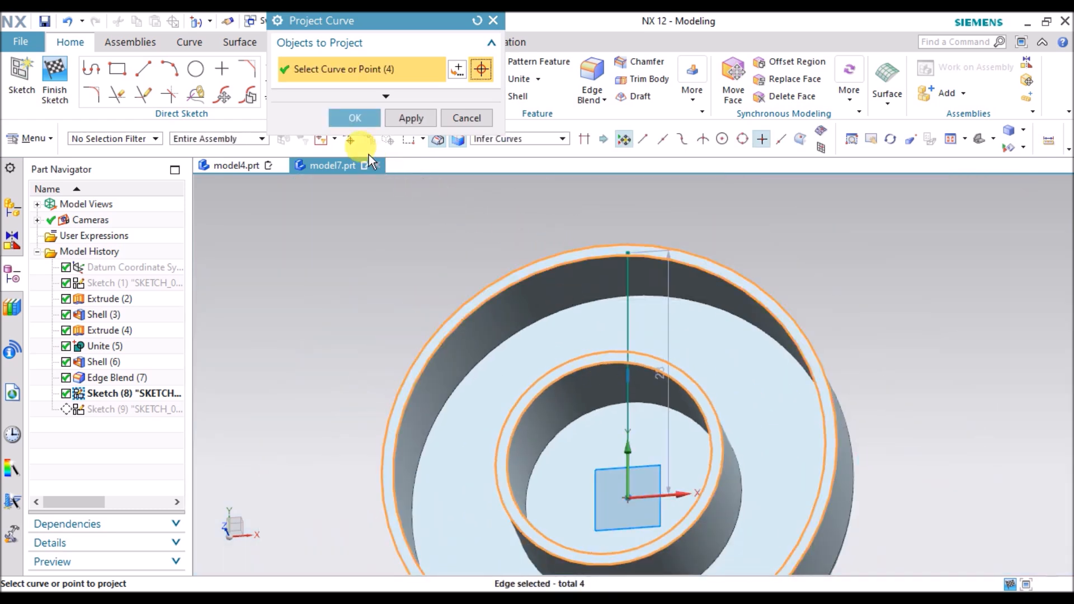
{"action": "left_click", "coordinate": [355, 119]}
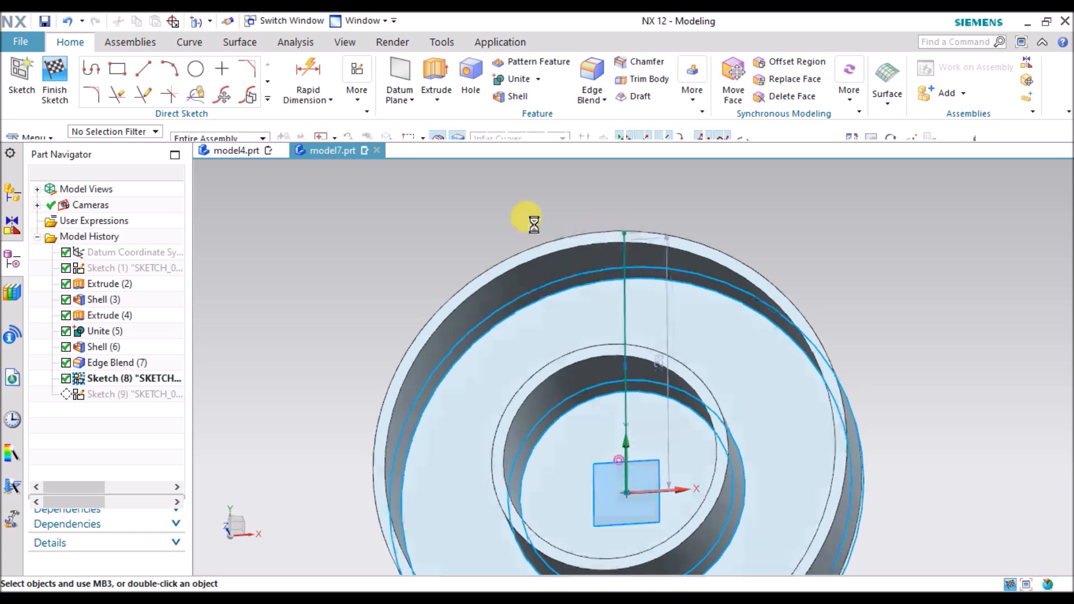
{"action": "left_click", "coordinate": [169, 96]}
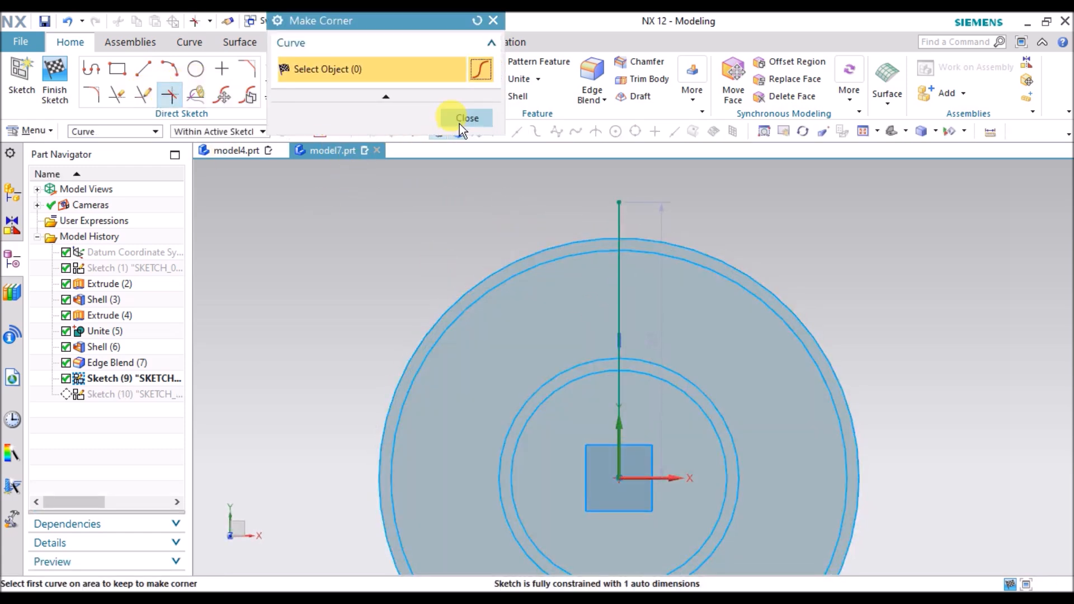
{"action": "left_click", "coordinate": [465, 118]}
{"action": "left_click", "coordinate": [168, 98]}
Trim the vertical line at both ends, keeping only the part between the inner ring's outer edge and the outer wall's inner edge.
{"action": "left_click", "coordinate": [117, 96]}
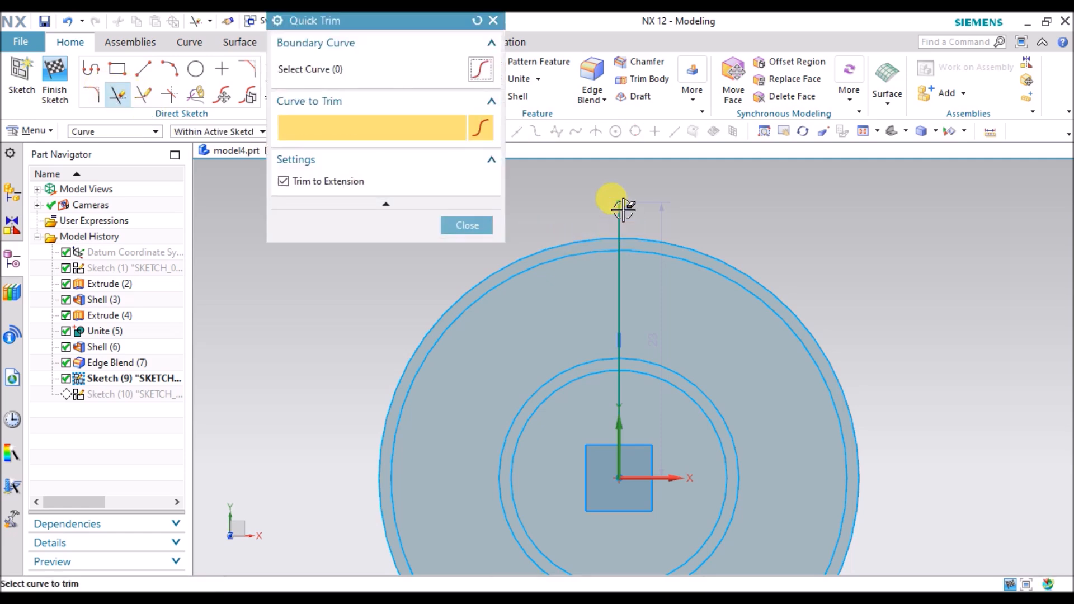
{"action": "scroll", "coordinate": [615, 238], "scroll_direction": "up", "scroll_amount": 2}
{"action": "scroll", "coordinate": [624, 235], "scroll_direction": "down", "scroll_amount": 1}
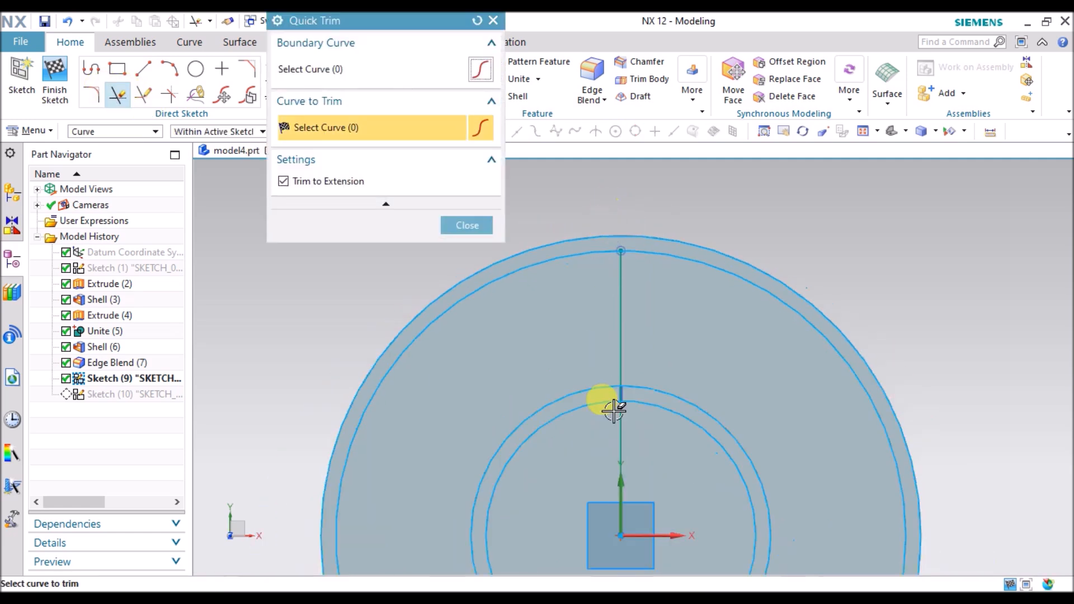
{"action": "left_click", "coordinate": [623, 439]}
{"action": "scroll", "coordinate": [618, 379], "scroll_direction": "up", "scroll_amount": 3}
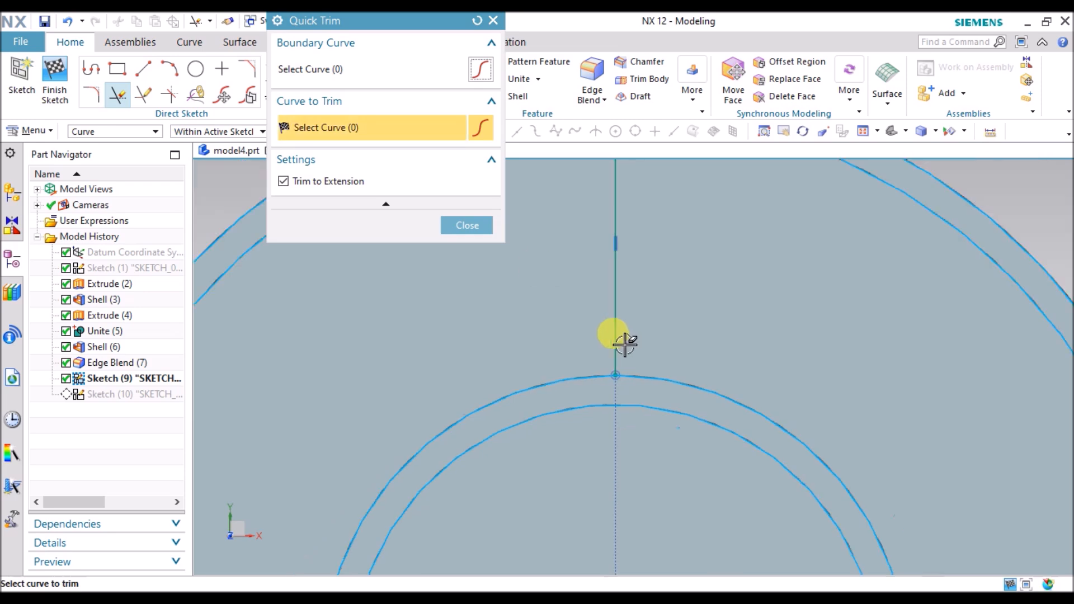
{"action": "left_click", "coordinate": [467, 225]}
{"action": "scroll", "coordinate": [536, 328], "scroll_direction": "down", "scroll_amount": 3}
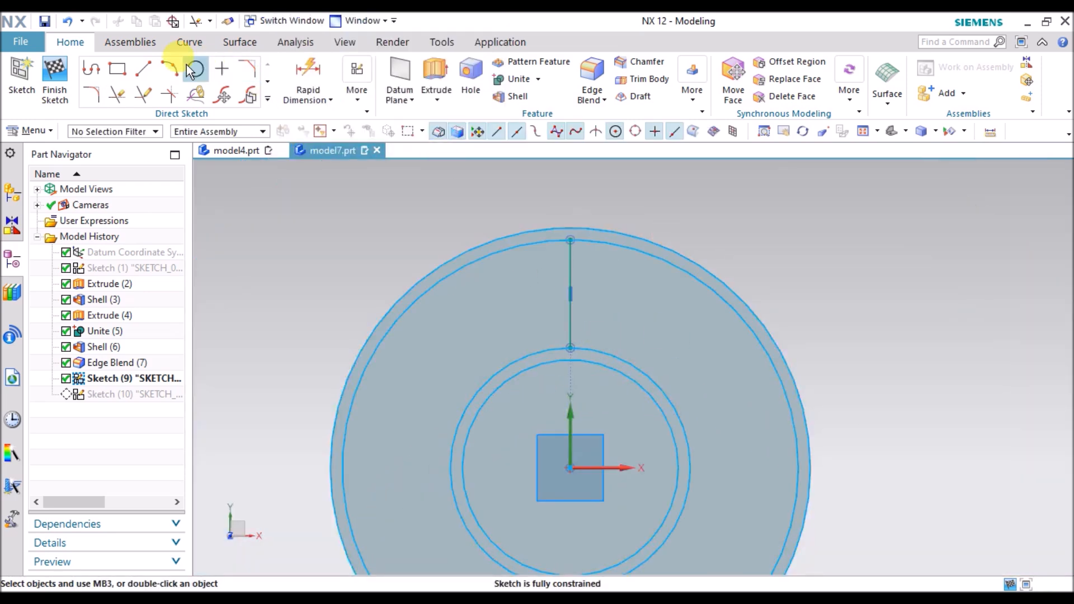
Sketch a circle of 1 mm diameter centred on the trimmed vertical line between the two ring walls.
{"action": "scroll", "coordinate": [559, 308], "scroll_direction": "up", "scroll_amount": 4}
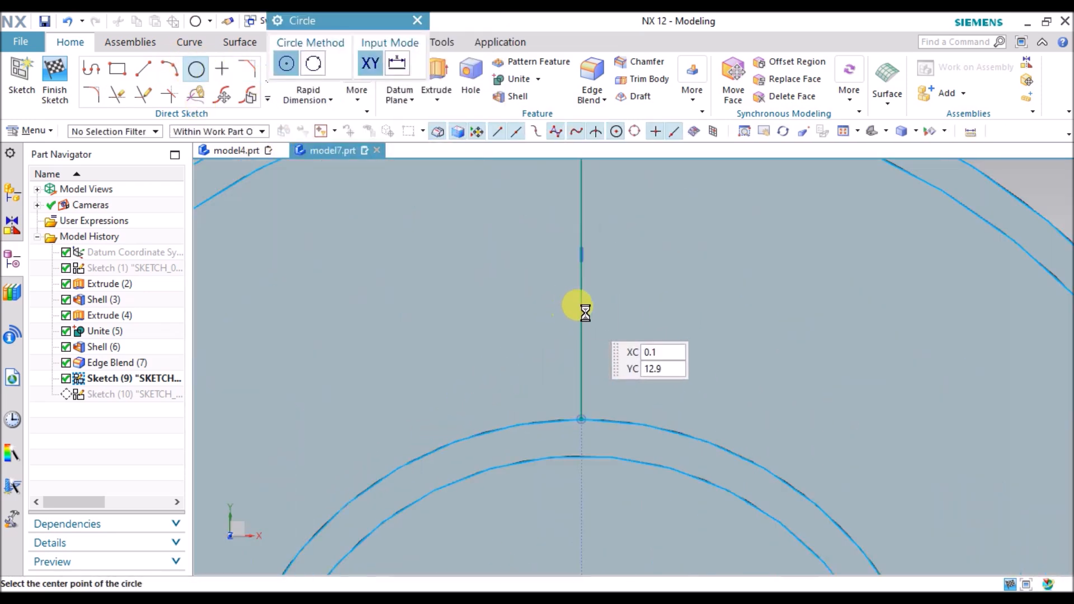
{"action": "left_click", "coordinate": [582, 306]}
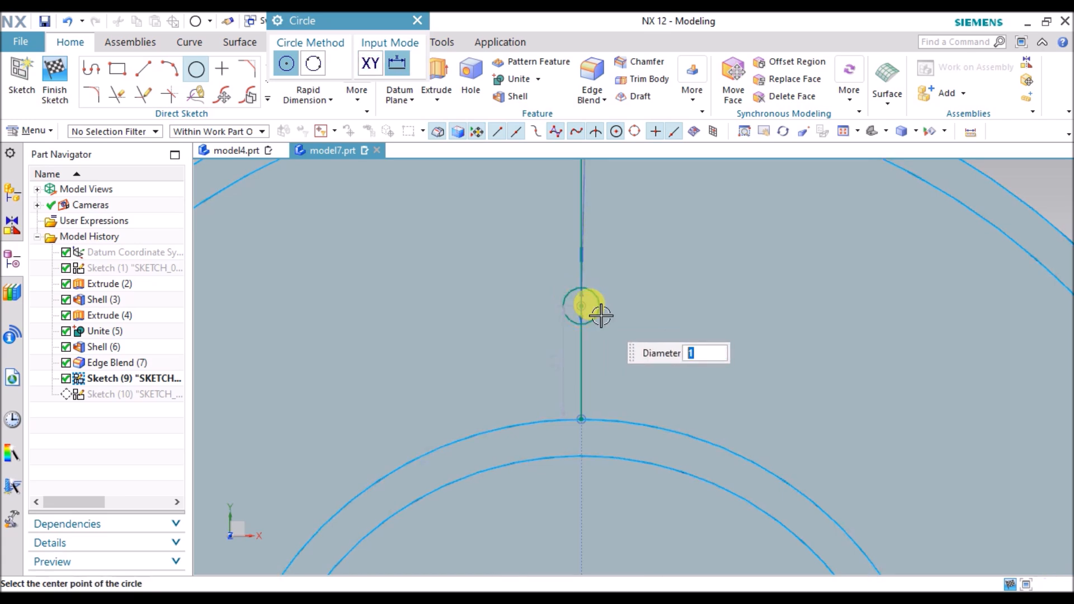
{"action": "scroll", "coordinate": [704, 336], "scroll_direction": "down", "scroll_amount": 3}
{"action": "right_click", "coordinate": [921, 250]}
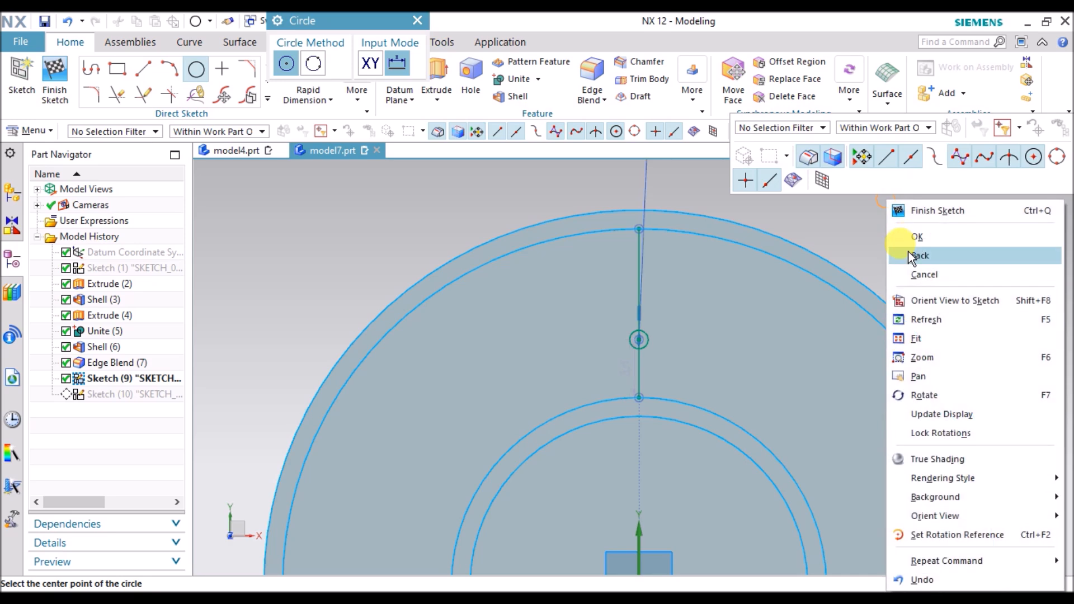
{"action": "left_click", "coordinate": [922, 274]}
Move the small circle's diameter dimension out past the cup's outer edge and set it to 2 mm.
{"action": "left_click_drag", "start_coordinate": [695, 187], "coordinate": [831, 216]}
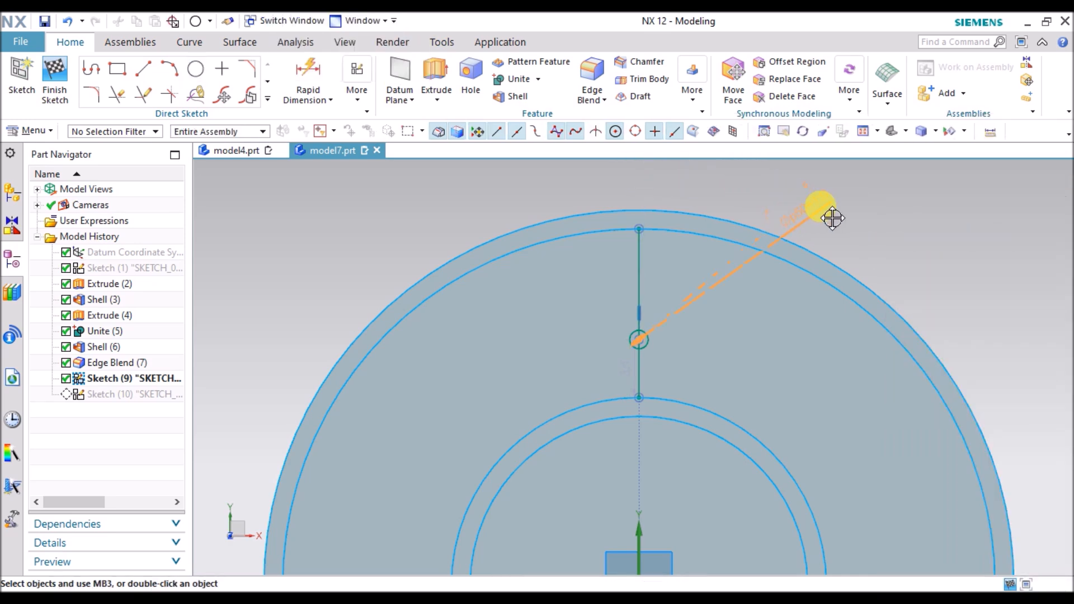
{"action": "scroll", "coordinate": [671, 318], "scroll_direction": "up", "scroll_amount": 3}
{"action": "scroll", "coordinate": [700, 305], "scroll_direction": "down", "scroll_amount": 4}
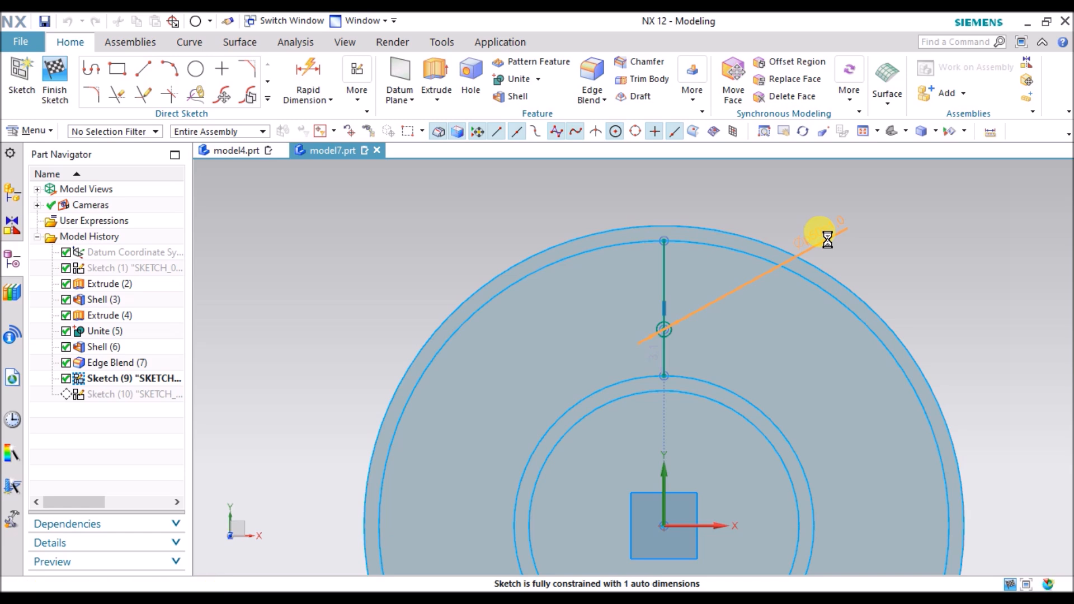
{"action": "double_click", "coordinate": [827, 239]}
{"action": "type", "text": "2"}
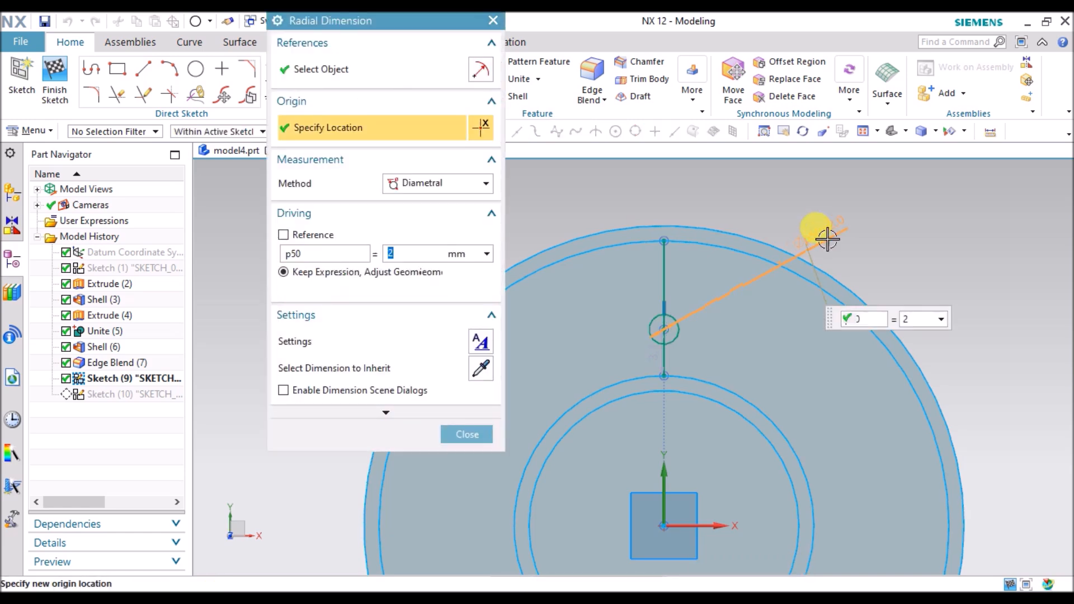
{"action": "left_click", "coordinate": [469, 435]}
{"action": "left_click", "coordinate": [395, 321]}
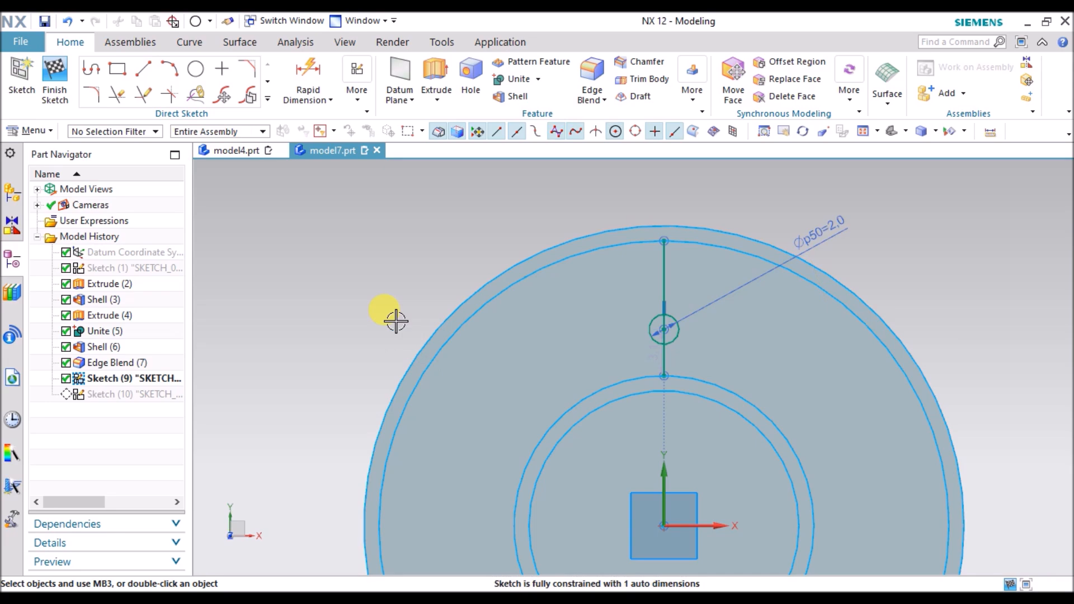
Finish the sketch containing the trimmed line and the small circle between the ring walls.
{"action": "mouse_move", "coordinate": [397, 322]}
{"action": "middle_mouse_down"}
{"action": "mouse_move", "coordinate": [371, 280]}
{"action": "mouse_move", "coordinate": [407, 291]}
{"action": "middle_mouse_up"}
{"action": "right_click", "coordinate": [416, 199]}
{"action": "left_click", "coordinate": [420, 211]}
{"action": "mouse_move", "coordinate": [451, 354]}
{"action": "middle_mouse_down"}
{"action": "mouse_move", "coordinate": [480, 359]}
{"action": "mouse_move", "coordinate": [468, 354]}
{"action": "middle_mouse_up"}
Start a Rib feature with the shelled cup as its target body.
{"action": "left_click", "coordinate": [44, 125]}
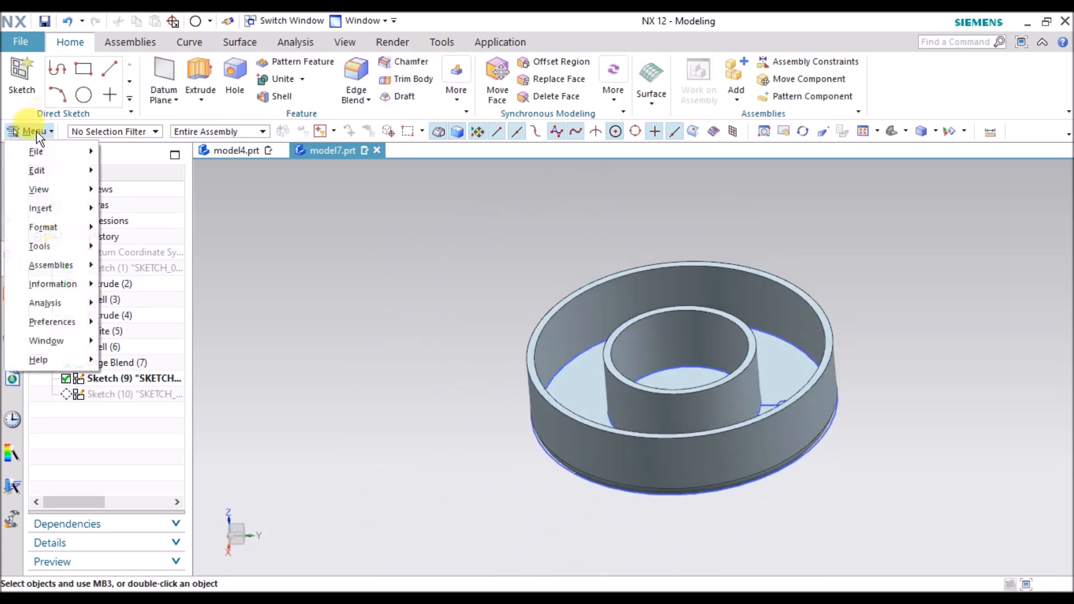
{"action": "mouse_move", "coordinate": [66, 210]}
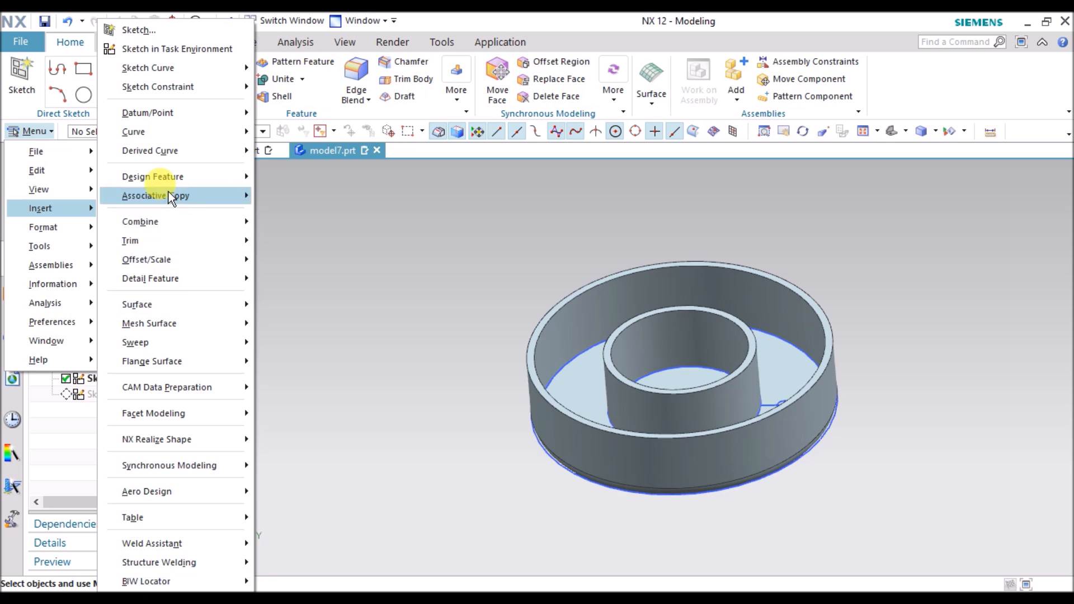
{"action": "mouse_move", "coordinate": [180, 176]}
{"action": "left_click", "coordinate": [311, 367]}
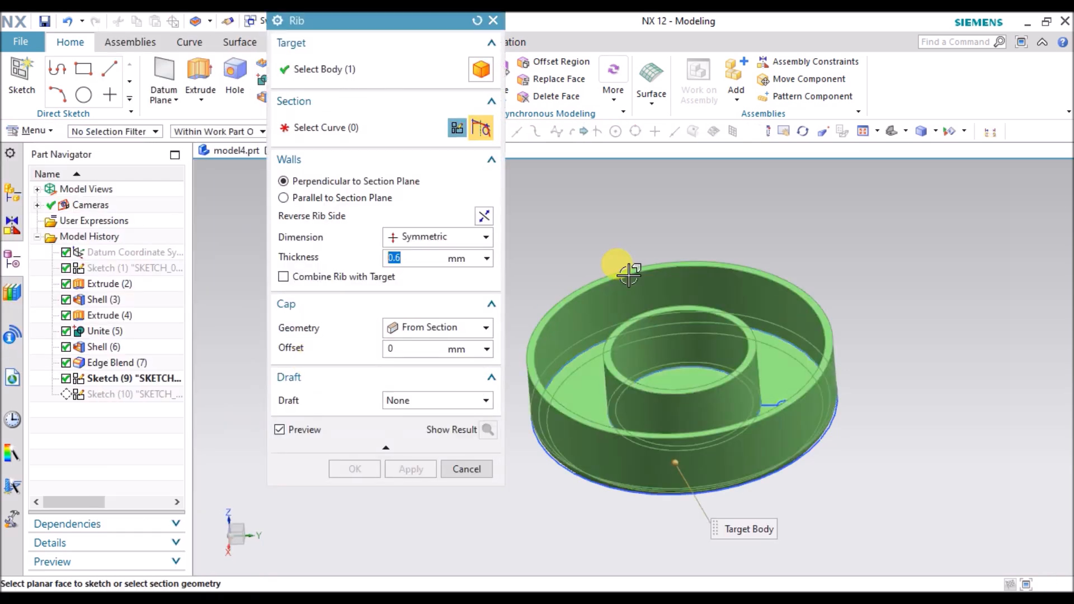
{"action": "mouse_move", "coordinate": [642, 311]}
{"action": "middle_mouse_down"}
{"action": "mouse_move", "coordinate": [642, 355]}
{"action": "mouse_move", "coordinate": [631, 311]}
{"action": "middle_mouse_up"}
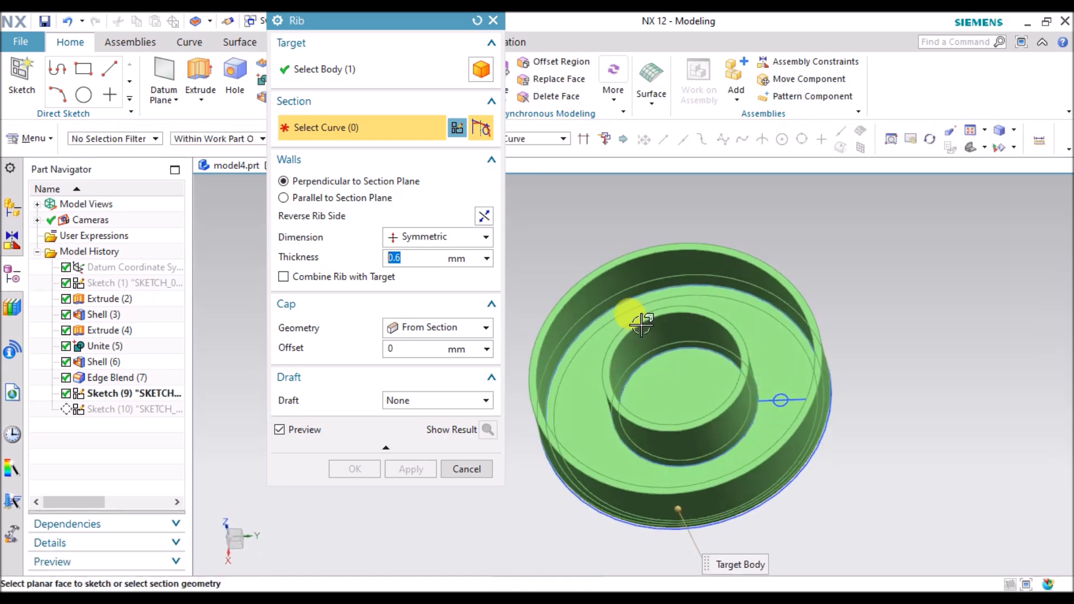
{"action": "scroll", "coordinate": [834, 412], "scroll_direction": "up", "scroll_amount": 10}
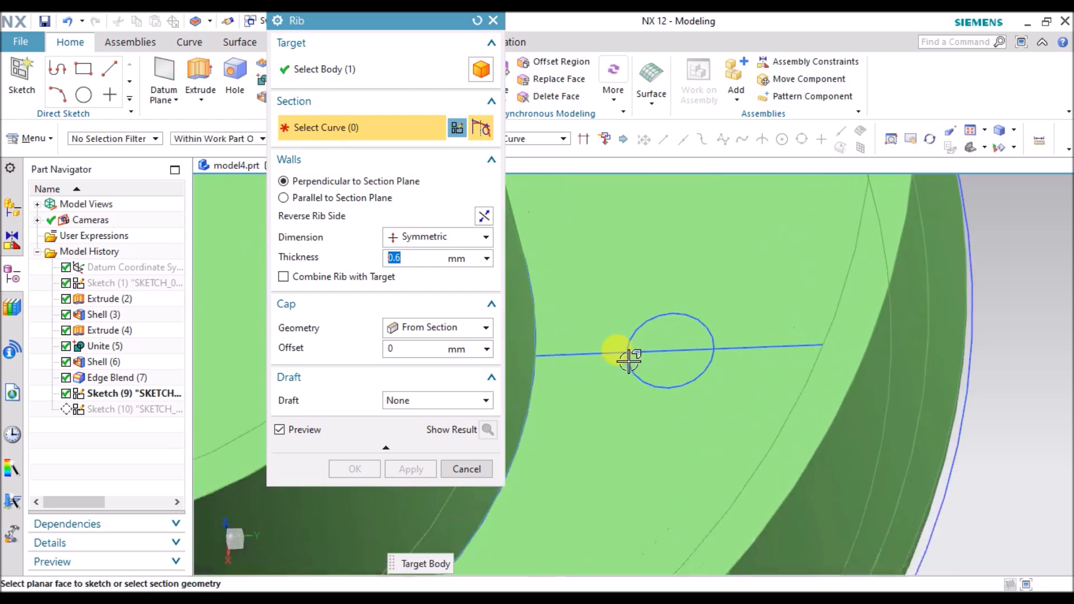
{"action": "left_click", "coordinate": [590, 360]}
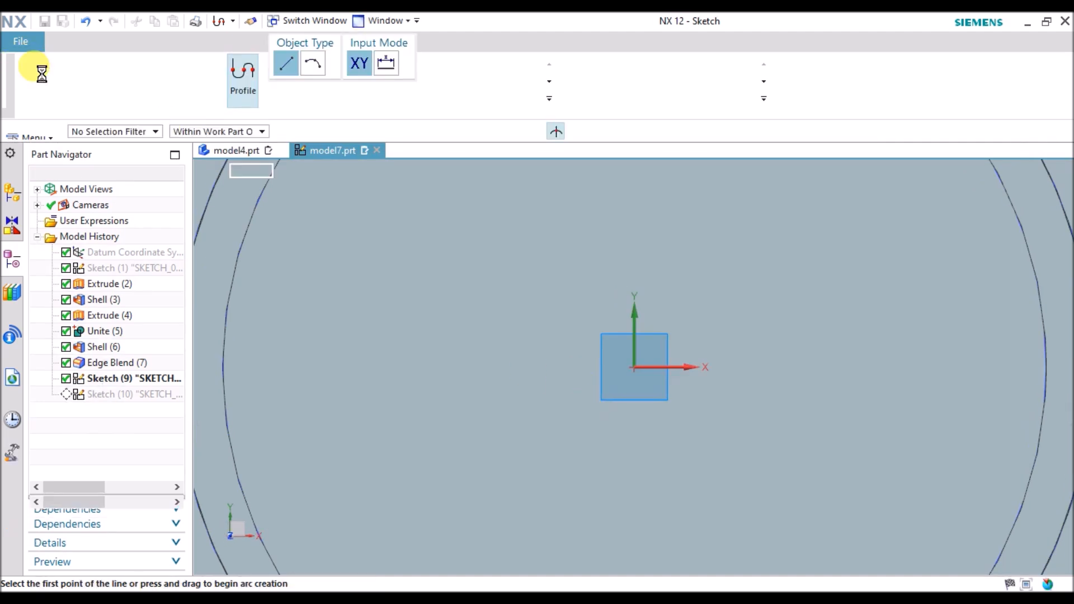
{"action": "left_click", "coordinate": [70, 43]}
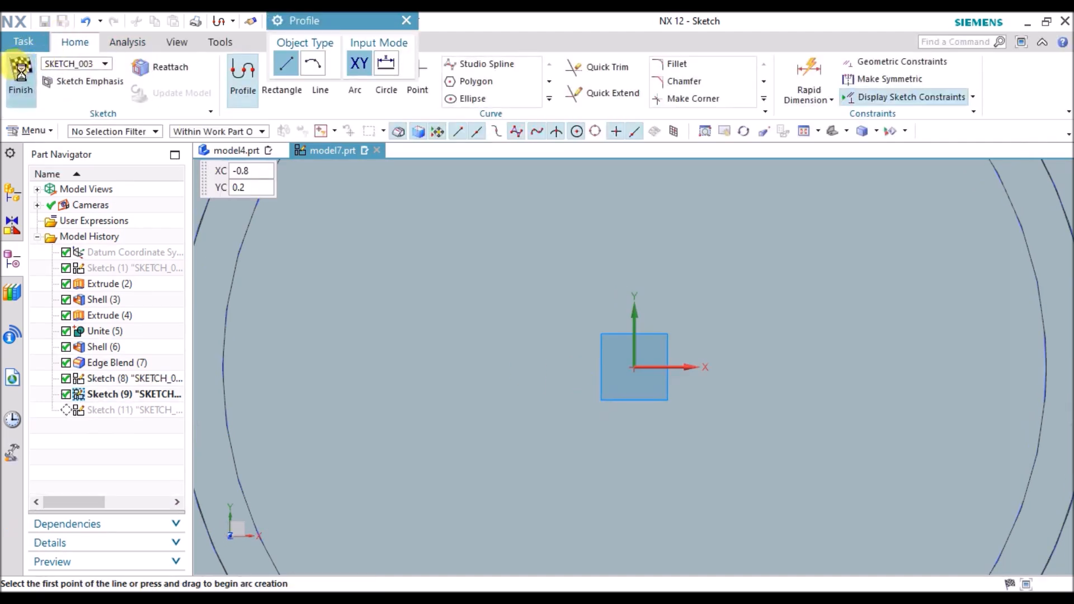
{"action": "left_click", "coordinate": [21, 72]}
{"action": "left_click", "coordinate": [430, 335]}
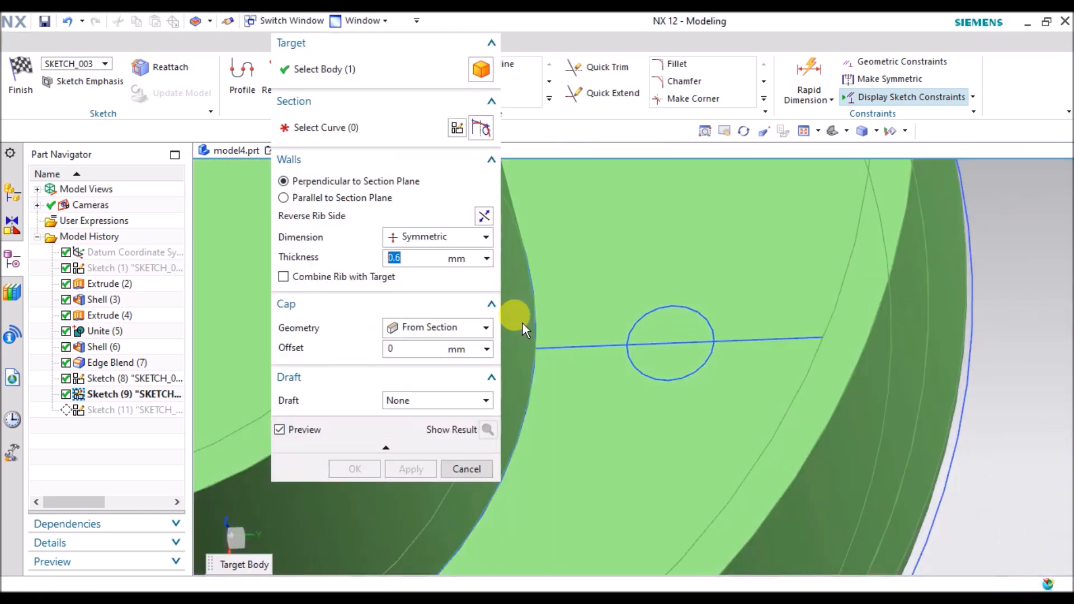
Select the line segments on both sides of the small circle and the circle itself as the rib section, leaving the rib uncombined with the target.
{"action": "left_click", "coordinate": [370, 132]}
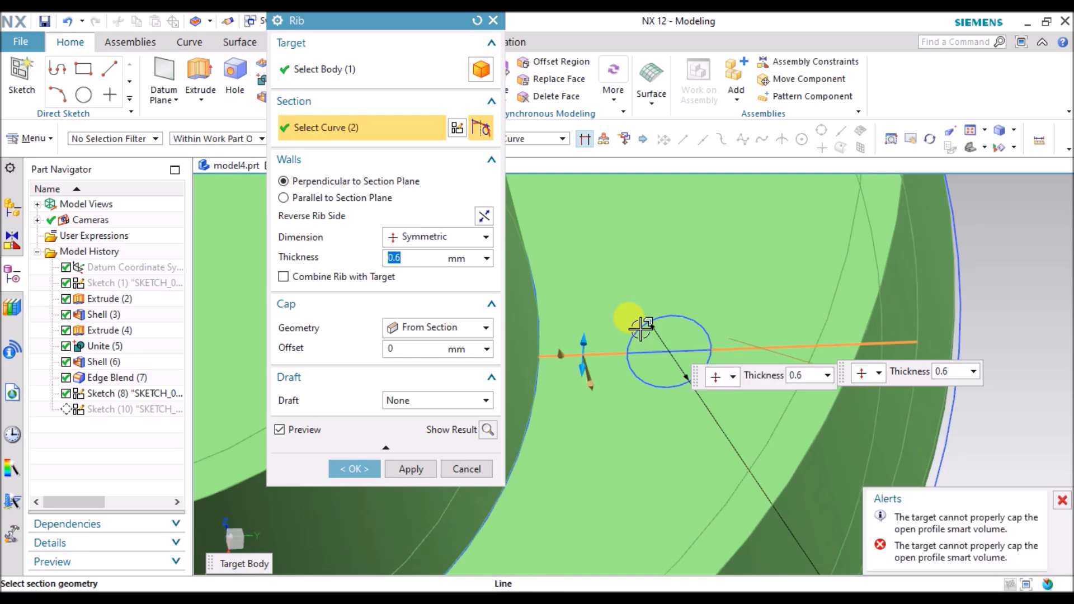
{"action": "left_click", "coordinate": [646, 320]}
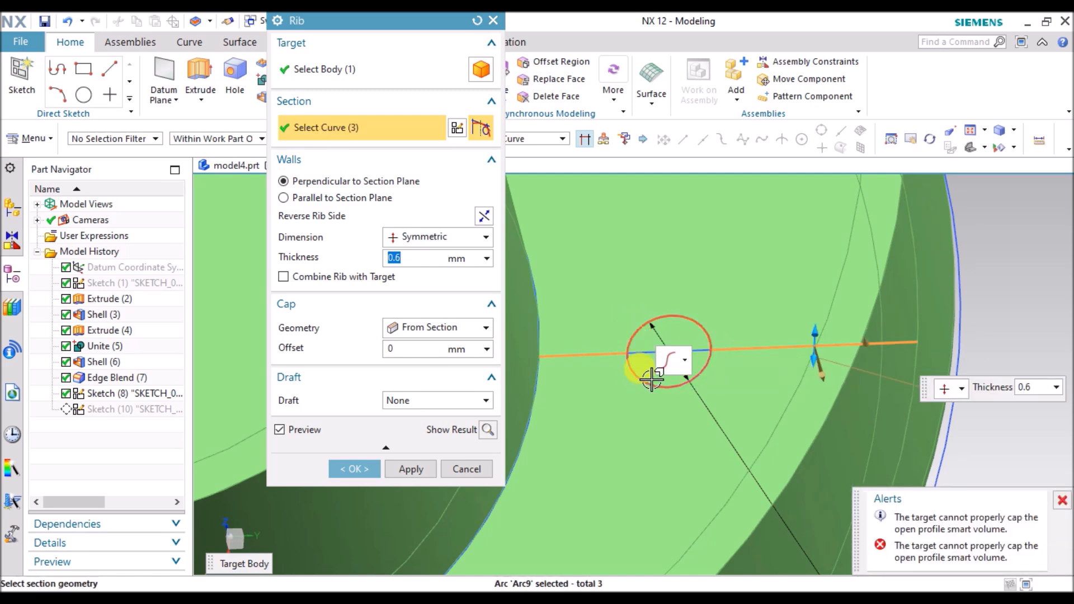
{"action": "mouse_move", "coordinate": [779, 407]}
{"action": "middle_mouse_down"}
{"action": "mouse_move", "coordinate": [793, 412]}
{"action": "mouse_move", "coordinate": [766, 396]}
{"action": "mouse_move", "coordinate": [770, 413]}
{"action": "middle_mouse_up"}
{"action": "double_click", "coordinate": [394, 258]}
{"action": "left_click", "coordinate": [351, 277]}
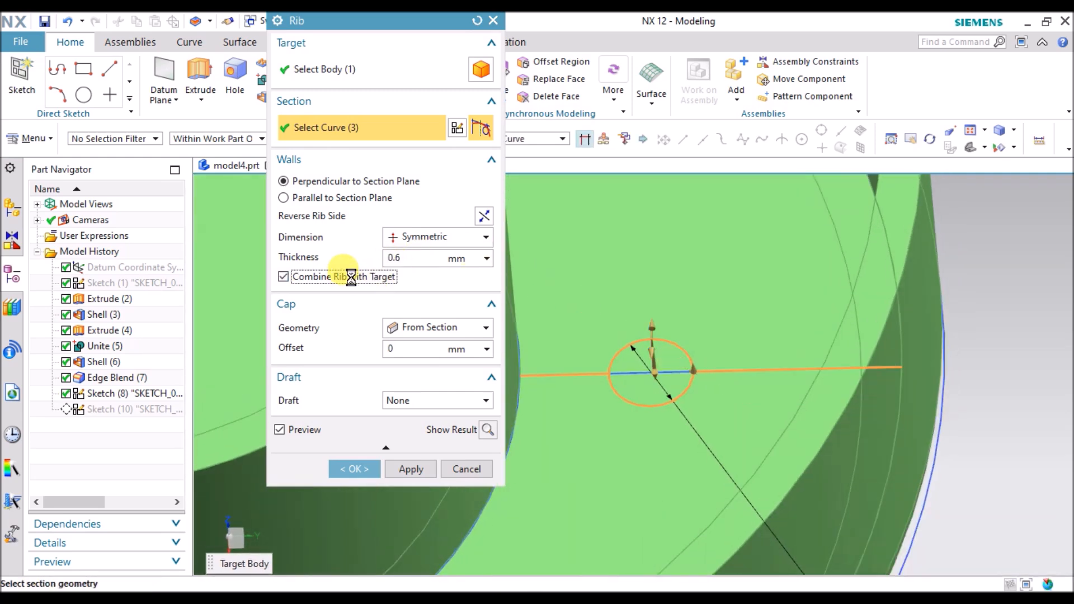
{"action": "left_click", "coordinate": [355, 279]}
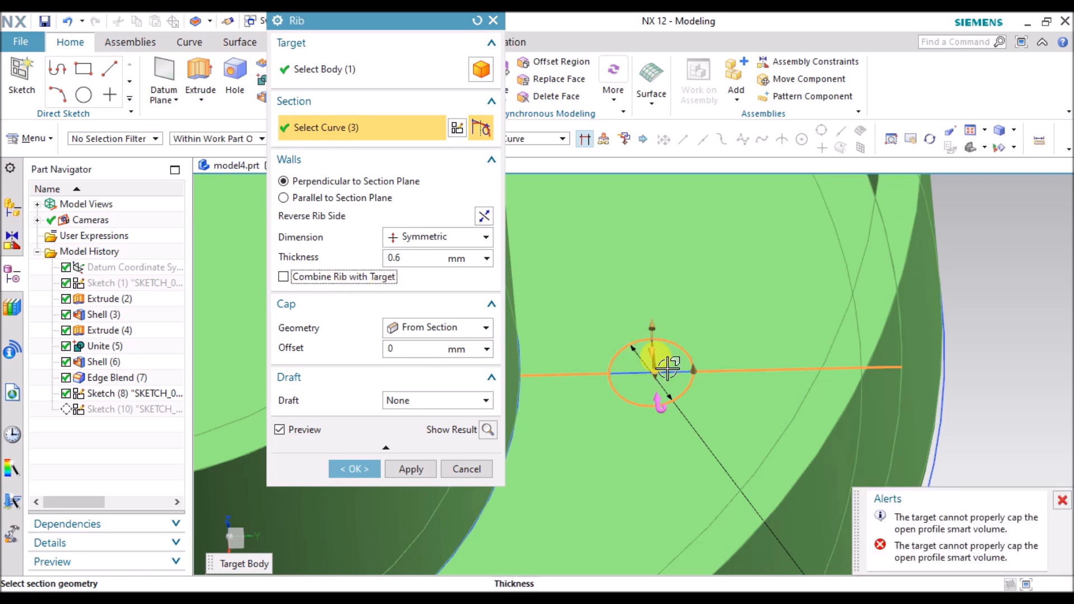
Raise the rib's cap offset from the section to 7.4 mm and create the rib with 0.6 mm symmetric thickness.
{"action": "scroll", "coordinate": [667, 367], "scroll_direction": "up", "scroll_amount": 3}
{"action": "mouse_move", "coordinate": [704, 286]}
{"action": "left_mouse_down"}
{"action": "mouse_move", "coordinate": [706, 268]}
{"action": "mouse_move", "coordinate": [710, 278]}
{"action": "left_mouse_up"}
{"action": "scroll", "coordinate": [701, 311], "scroll_direction": "down", "scroll_amount": 6}
{"action": "middle_click_drag", "start_coordinate": [801, 390], "coordinate": [798, 364]}
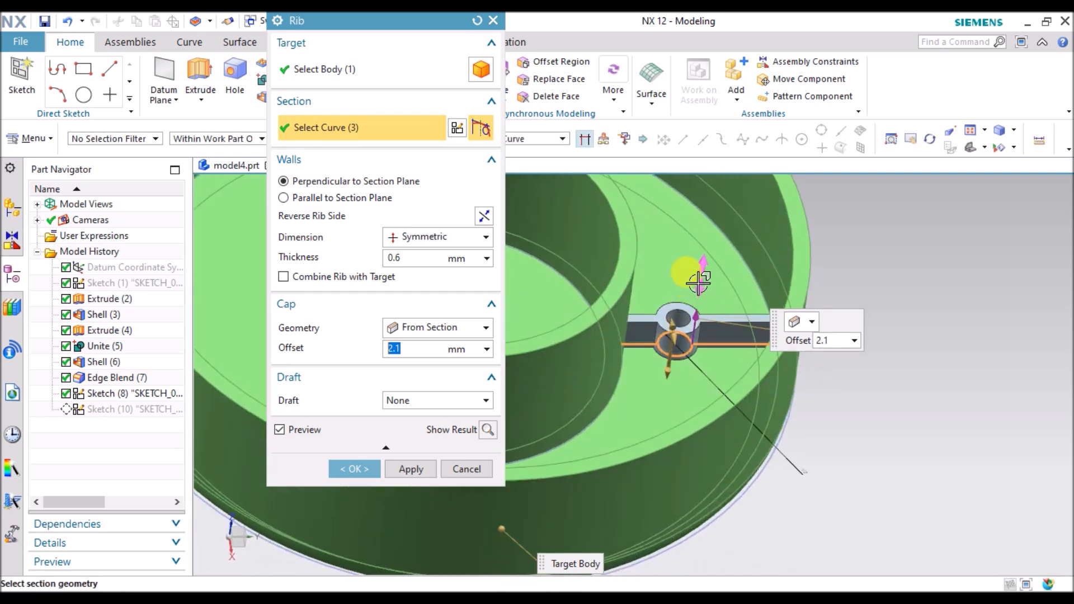
{"action": "left_click_drag", "start_coordinate": [696, 238], "coordinate": [692, 219]}
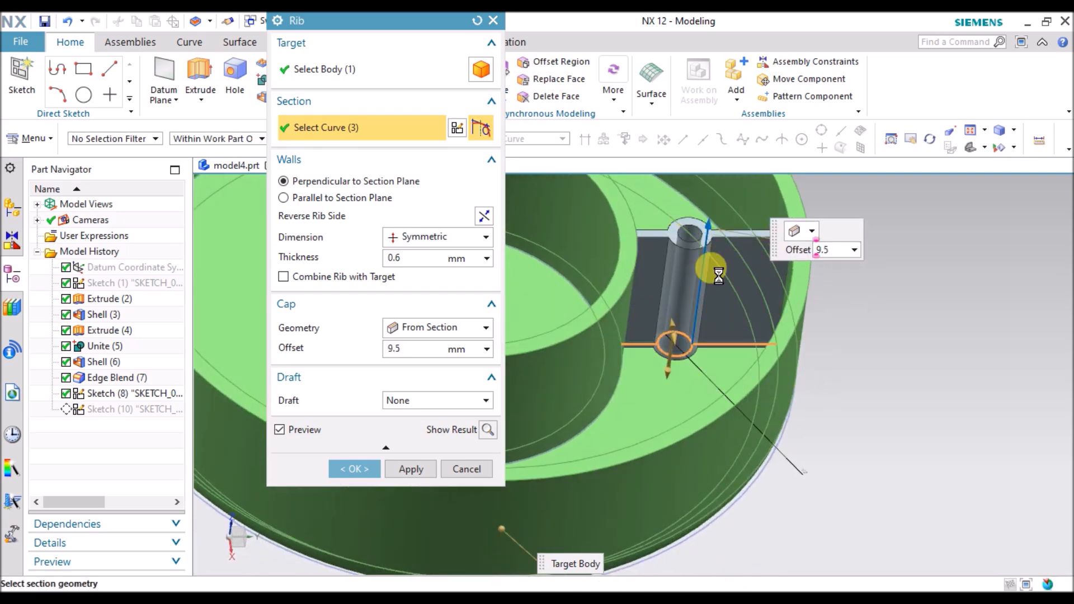
{"action": "middle_click_drag", "start_coordinate": [773, 321], "coordinate": [706, 236]}
{"action": "left_click_drag", "start_coordinate": [718, 292], "coordinate": [657, 309]}
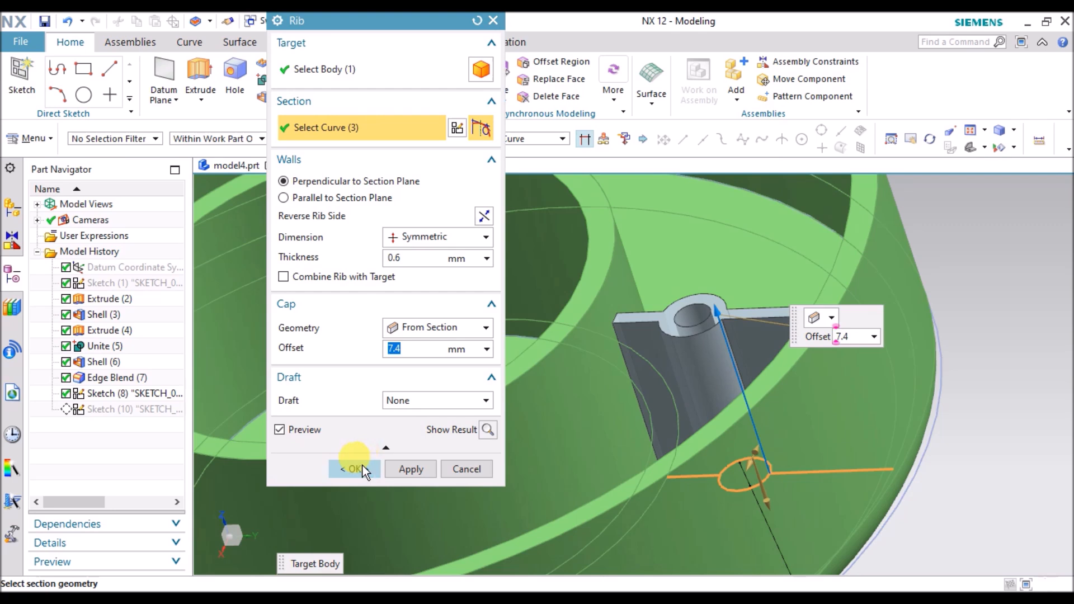
{"action": "left_click", "coordinate": [362, 466]}
{"action": "mouse_move", "coordinate": [735, 392]}
{"action": "middle_mouse_down"}
{"action": "mouse_move", "coordinate": [759, 409]}
{"action": "mouse_move", "coordinate": [747, 390]}
{"action": "middle_mouse_up"}
{"action": "double_click", "coordinate": [88, 393]}
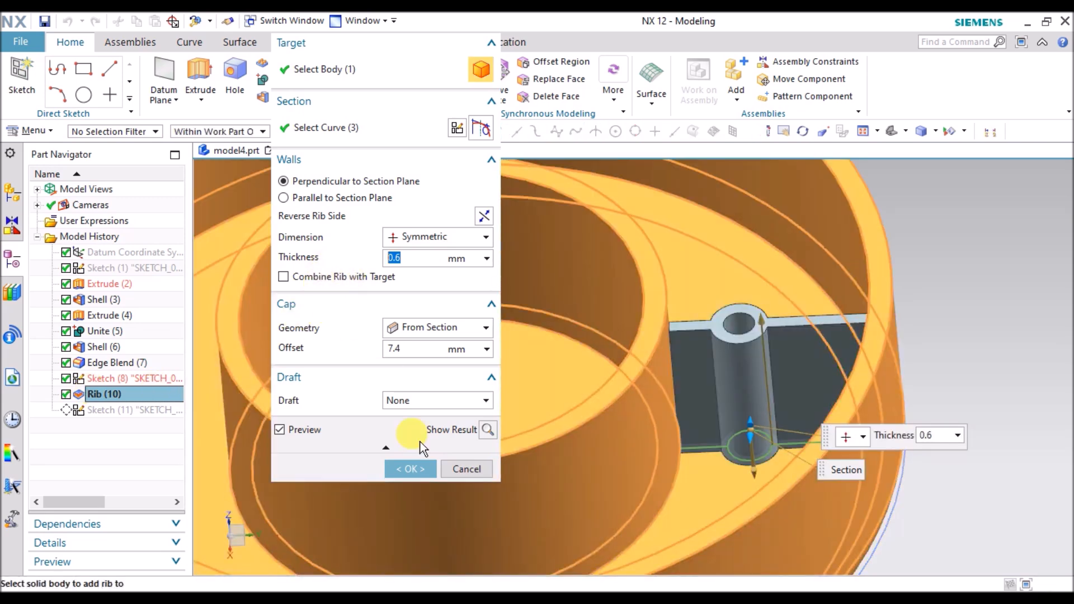
{"action": "left_click", "coordinate": [458, 467]}
{"action": "mouse_move", "coordinate": [740, 371]}
{"action": "middle_mouse_down"}
{"action": "mouse_move", "coordinate": [718, 401]}
{"action": "mouse_move", "coordinate": [683, 356]}
{"action": "mouse_move", "coordinate": [680, 371]}
{"action": "mouse_move", "coordinate": [696, 389]}
{"action": "middle_mouse_up"}
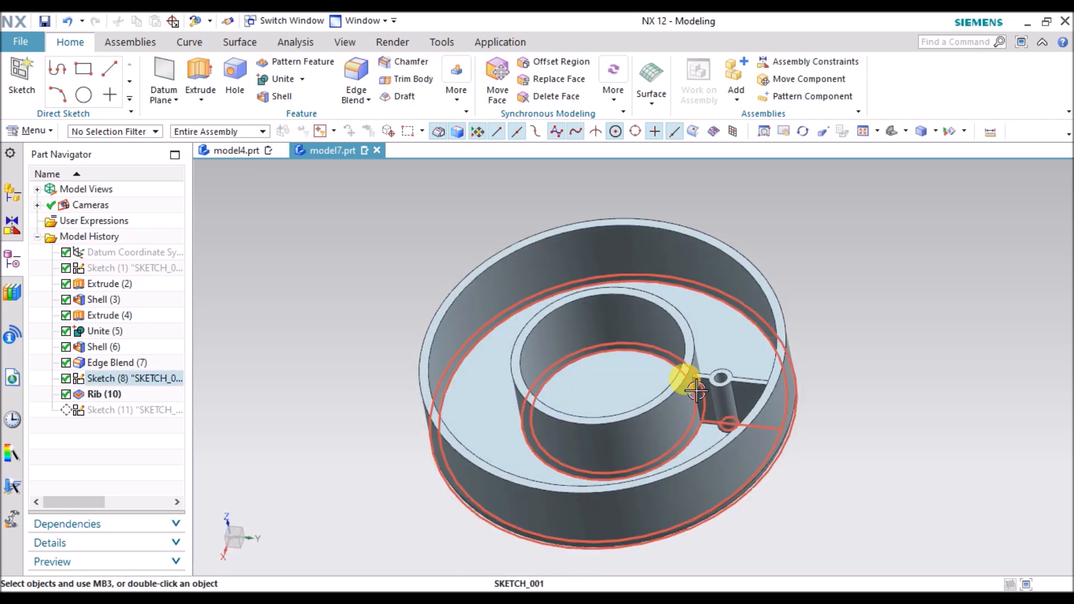
{"action": "middle_click_drag", "start_coordinate": [810, 397], "coordinate": [541, 333]}
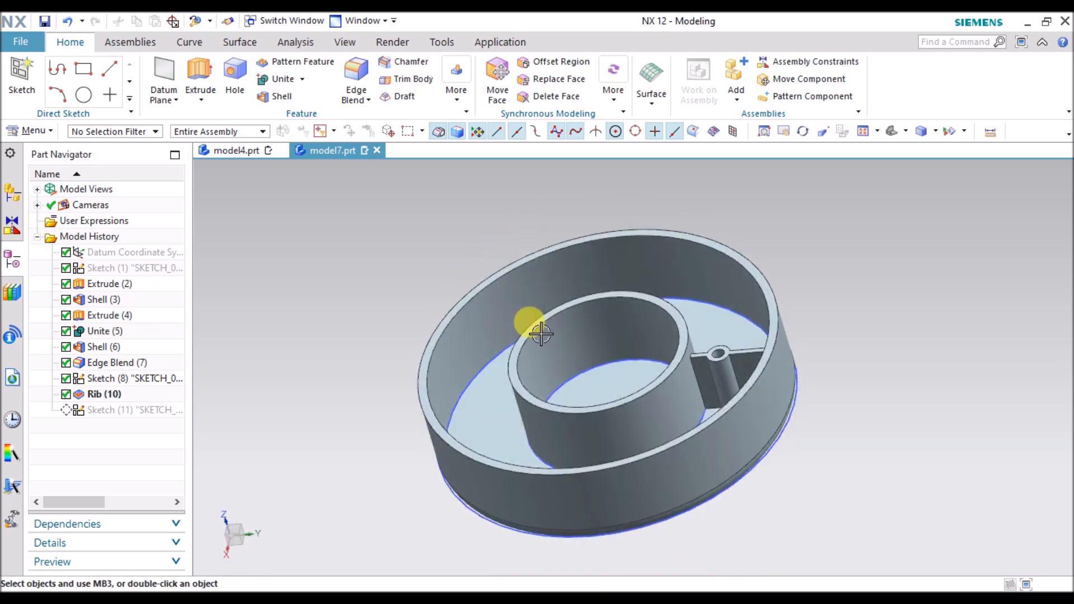
Hide the sketch used for the rib section.
{"action": "right_click", "coordinate": [783, 431]}
{"action": "left_click", "coordinate": [711, 172]}
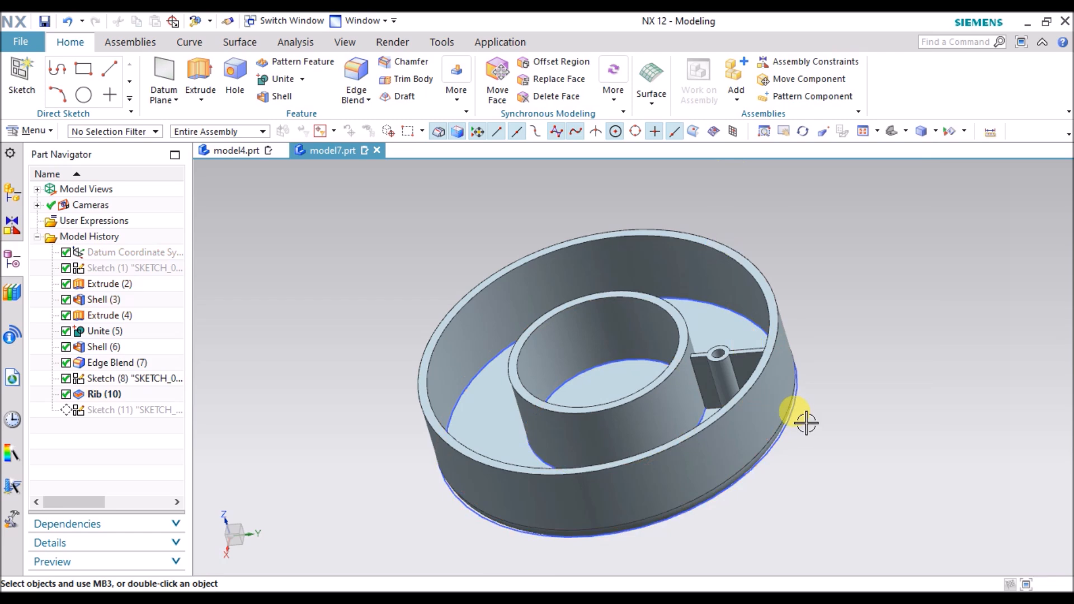
{"action": "right_click", "coordinate": [788, 421]}
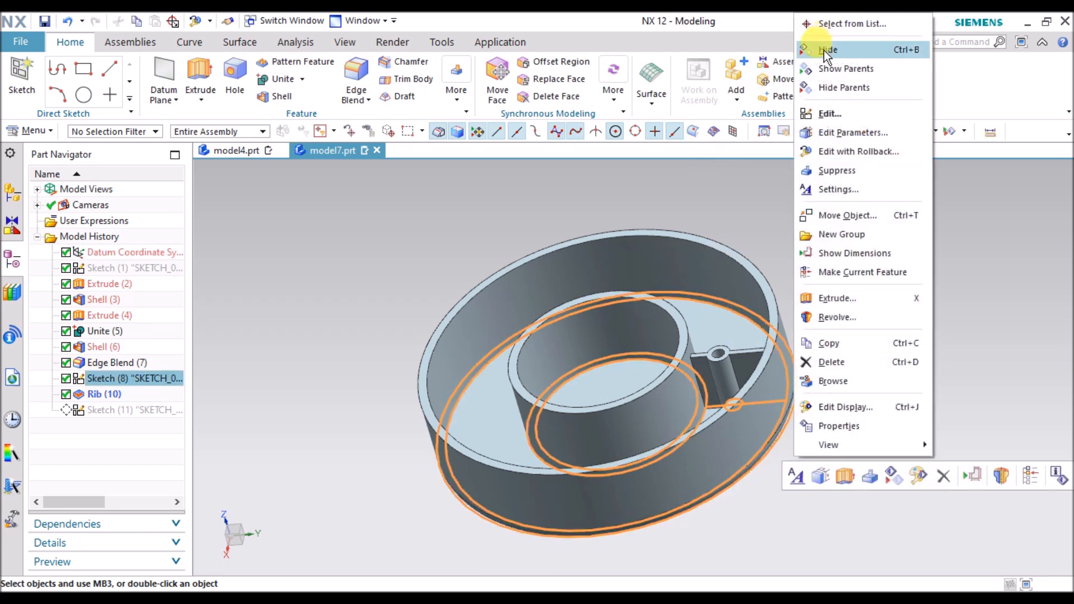
{"action": "left_click", "coordinate": [825, 52]}
{"action": "mouse_move", "coordinate": [798, 266]}
{"action": "middle_mouse_down"}
{"action": "mouse_move", "coordinate": [822, 278]}
{"action": "mouse_move", "coordinate": [811, 261]}
{"action": "middle_mouse_up"}
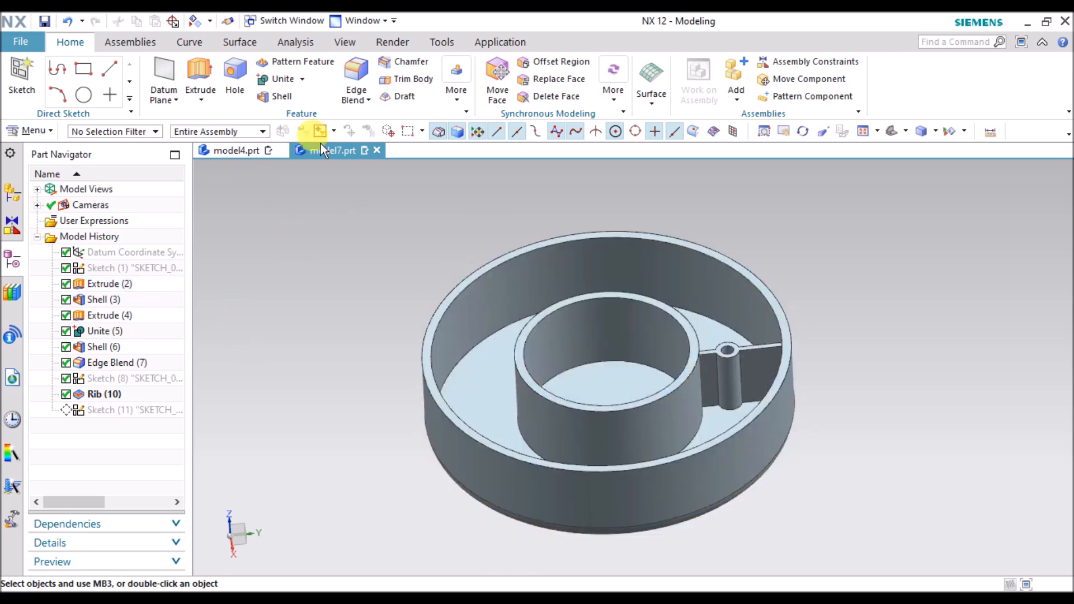
{"action": "mouse_move", "coordinate": [321, 285]}
{"action": "middle_mouse_down"}
{"action": "mouse_move", "coordinate": [346, 302]}
{"action": "mouse_move", "coordinate": [310, 278]}
{"action": "mouse_move", "coordinate": [306, 305]}
{"action": "mouse_move", "coordinate": [299, 286]}
{"action": "middle_mouse_up"}
{"action": "double_click", "coordinate": [119, 394]}
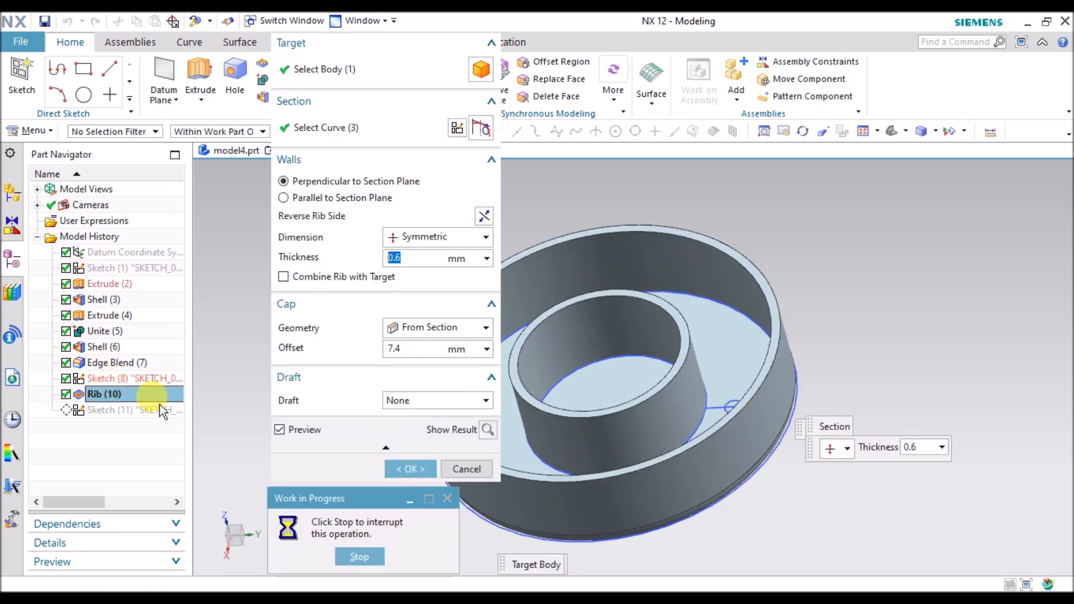
{"action": "left_click", "coordinate": [470, 469]}
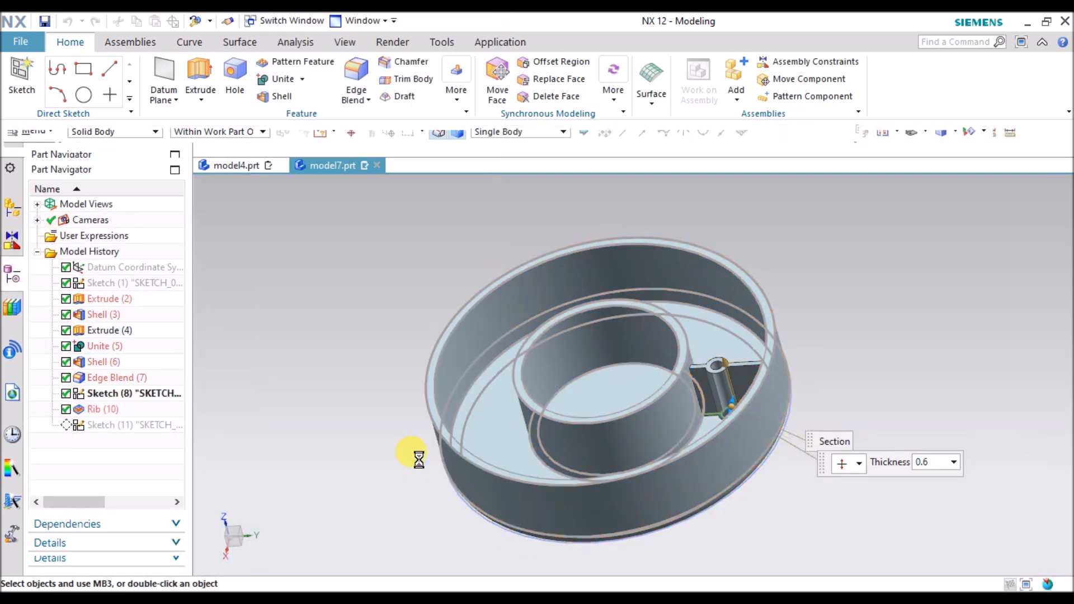
{"action": "middle_click_drag", "start_coordinate": [314, 405], "coordinate": [391, 426]}
{"action": "middle_click_drag", "start_coordinate": [718, 442], "coordinate": [713, 411]}
Show the datum coordinate system and start a new sketch on its YZ plane through the middle of the cup.
{"action": "key", "text": "F8"}
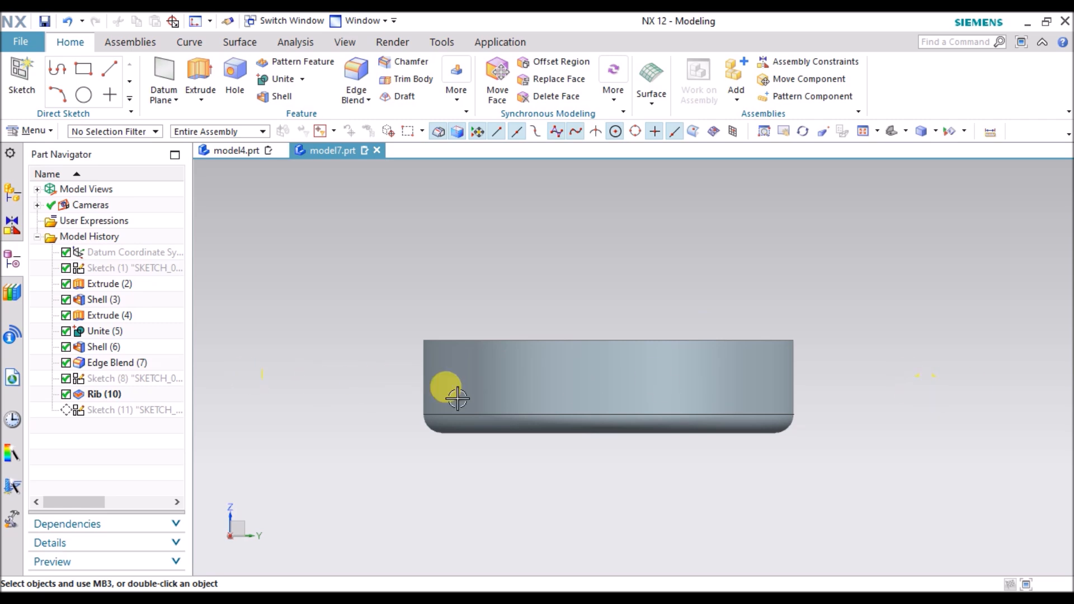
{"action": "middle_click_drag", "start_coordinate": [776, 302], "coordinate": [773, 330]}
{"action": "key", "text": "F8"}
{"action": "right_click_drag", "start_coordinate": [478, 330], "coordinate": [436, 345]}
{"action": "scroll", "coordinate": [433, 347], "scroll_direction": "up", "scroll_amount": 3}
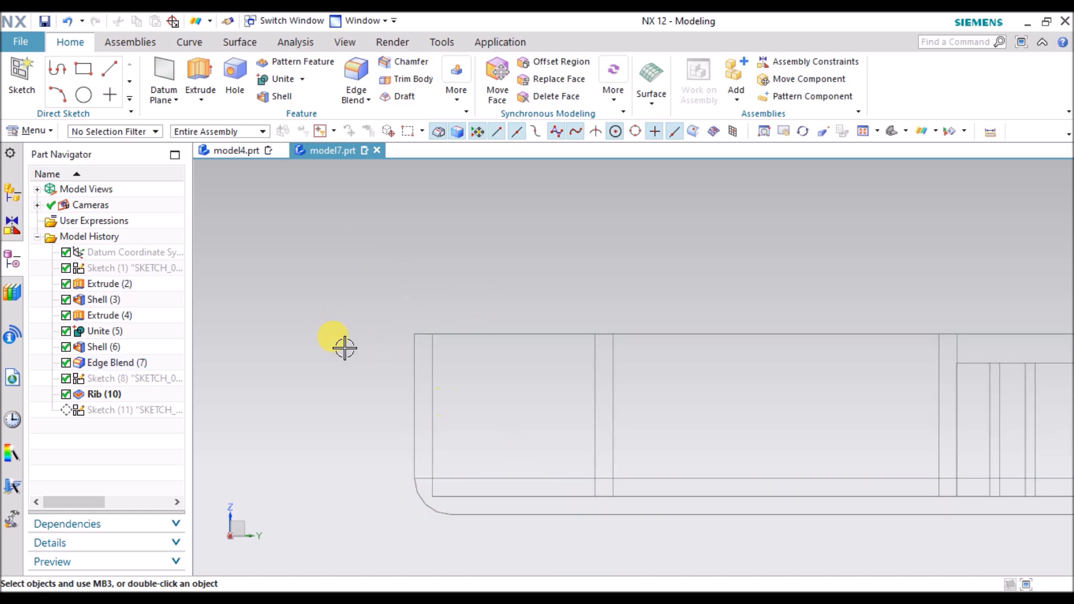
{"action": "right_click_drag", "start_coordinate": [345, 348], "coordinate": [338, 259]}
{"action": "scroll", "coordinate": [335, 274], "scroll_direction": "down", "scroll_amount": 2}
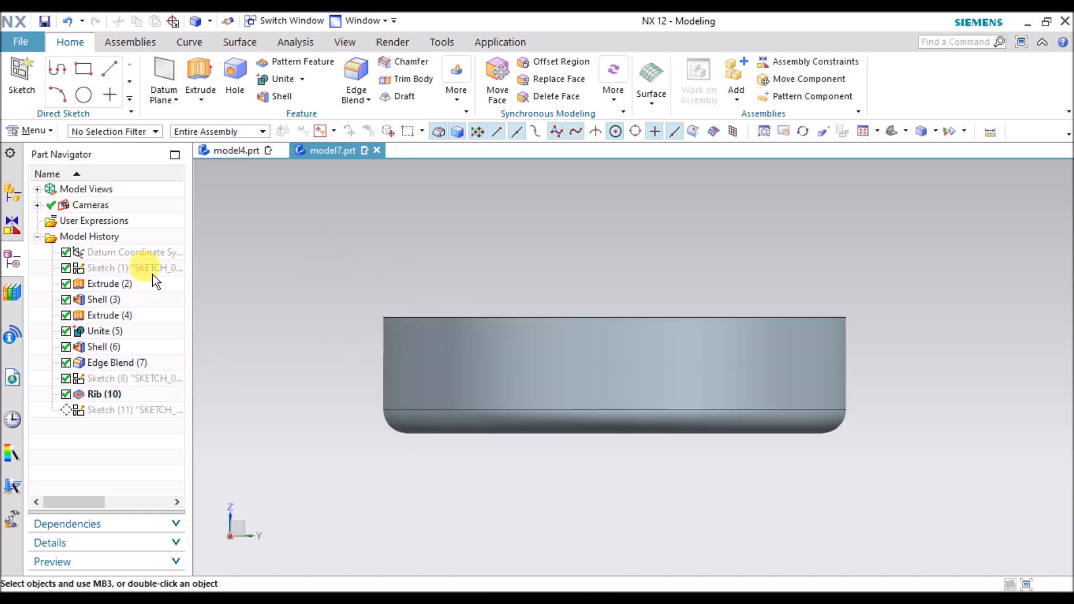
{"action": "key", "text": "Escape"}
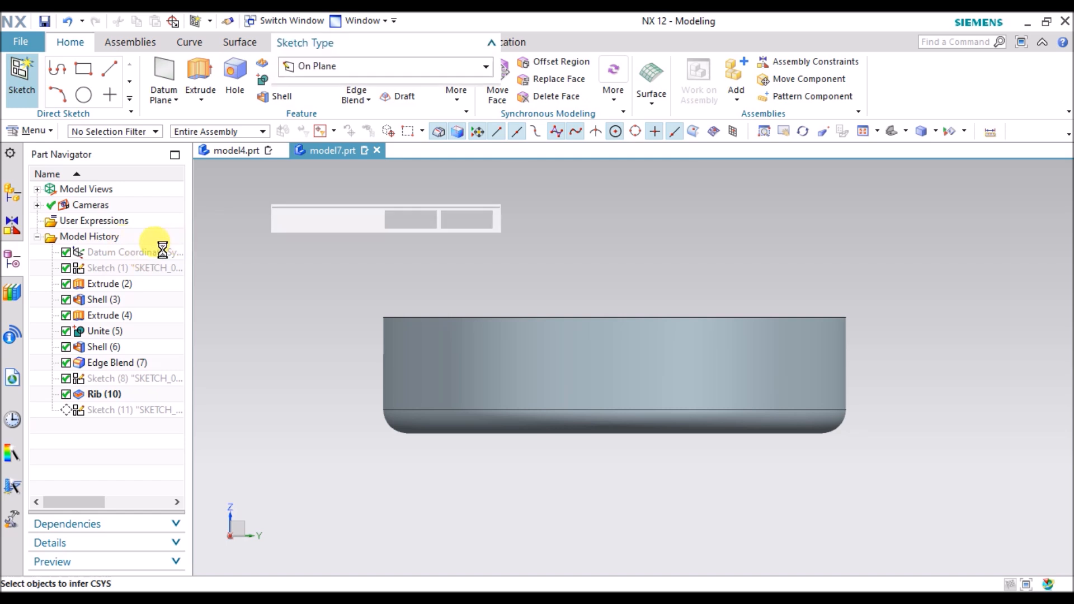
{"action": "right_click", "coordinate": [132, 254]}
{"action": "left_click", "coordinate": [162, 265]}
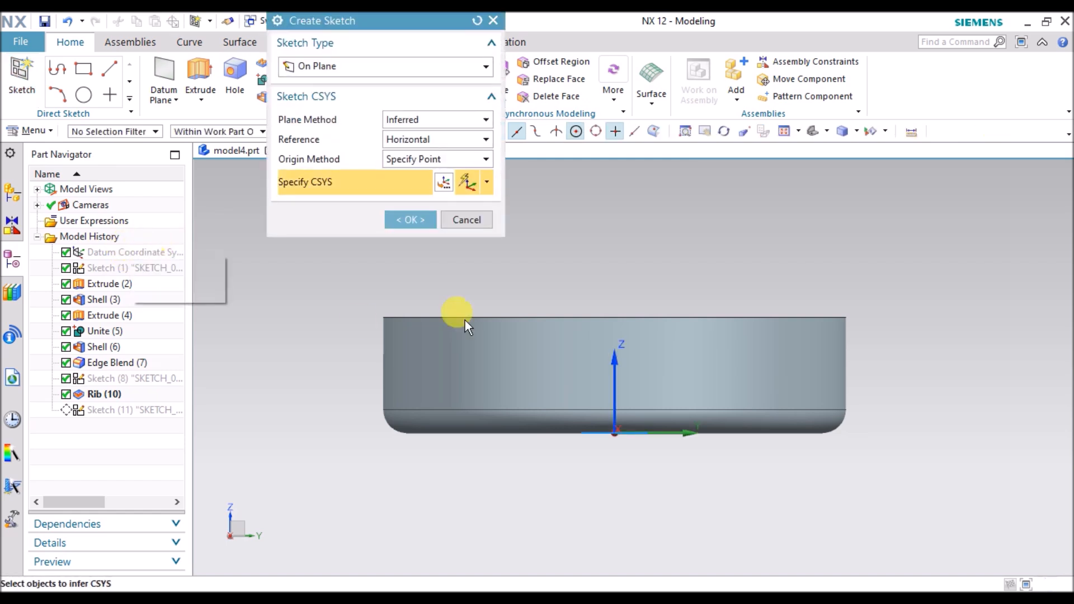
{"action": "left_click", "coordinate": [637, 396]}
{"action": "left_click", "coordinate": [410, 219]}
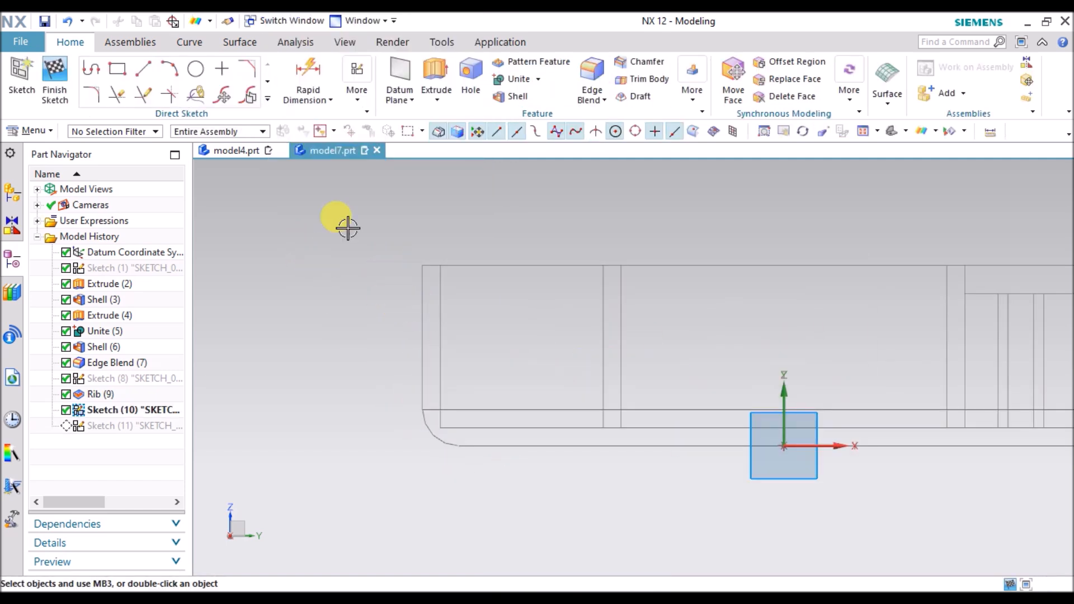
Sketch a slanted line about 7.8 mm long from within the outer wall's thickness down into the cup's floor, and finish the sketch.
{"action": "left_click", "coordinate": [144, 69]}
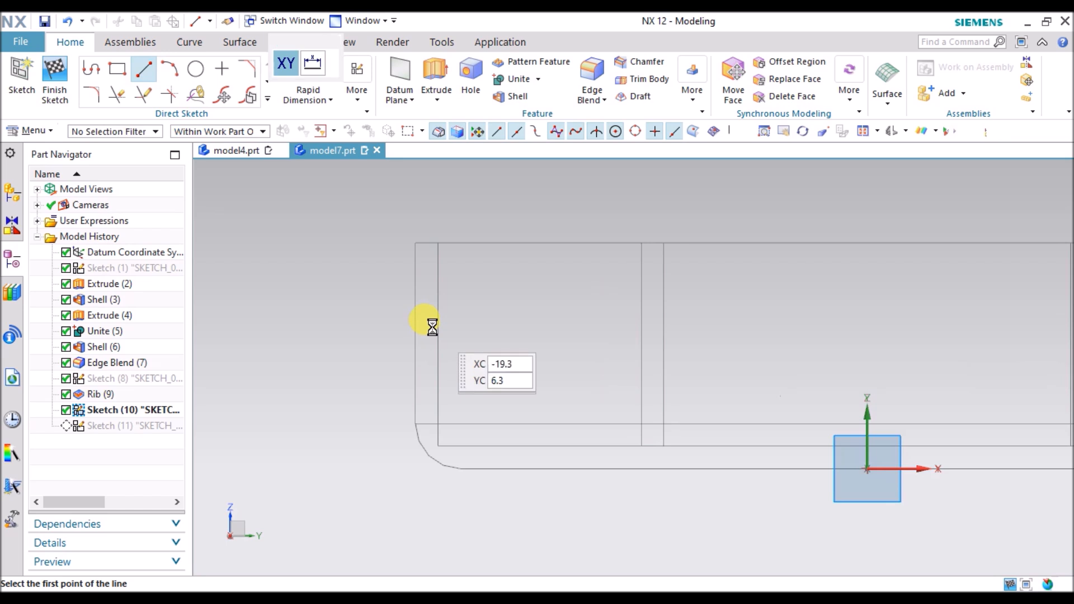
{"action": "scroll", "coordinate": [428, 321], "scroll_direction": "up", "scroll_amount": 1}
{"action": "left_click", "coordinate": [427, 305]}
{"action": "scroll", "coordinate": [492, 405], "scroll_direction": "up", "scroll_amount": 3}
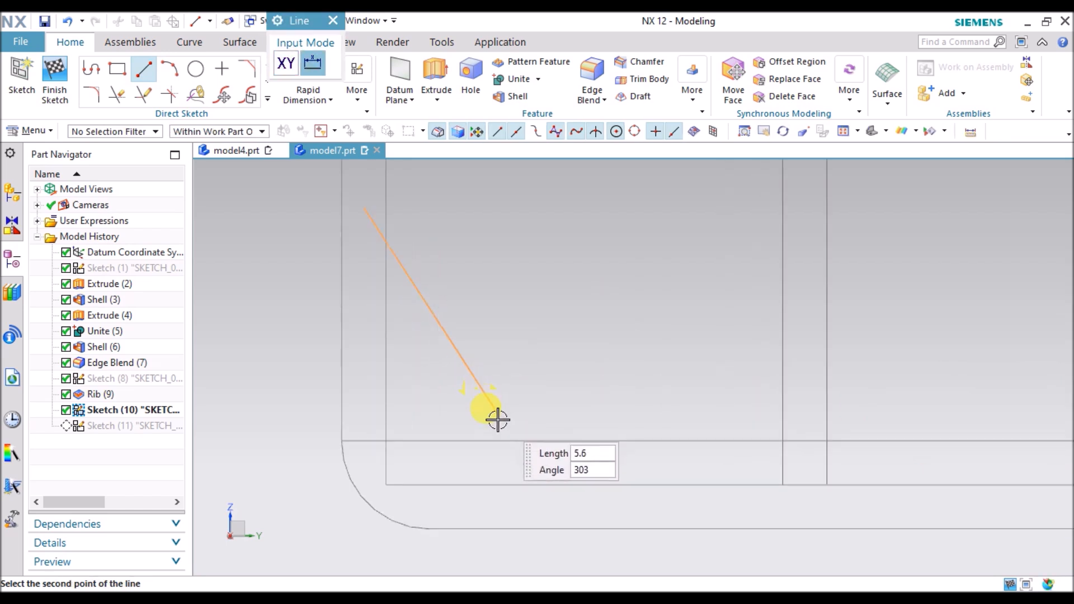
{"action": "left_click", "coordinate": [545, 498]}
{"action": "scroll", "coordinate": [447, 395], "scroll_direction": "down", "scroll_amount": 3}
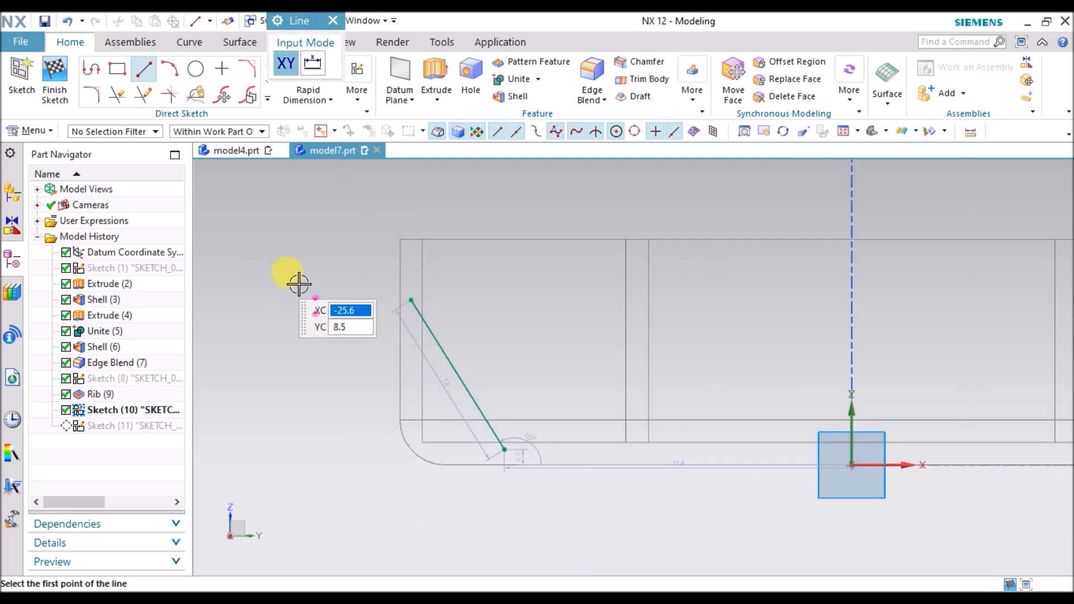
{"action": "right_click", "coordinate": [308, 239]}
{"action": "left_click", "coordinate": [309, 239]}
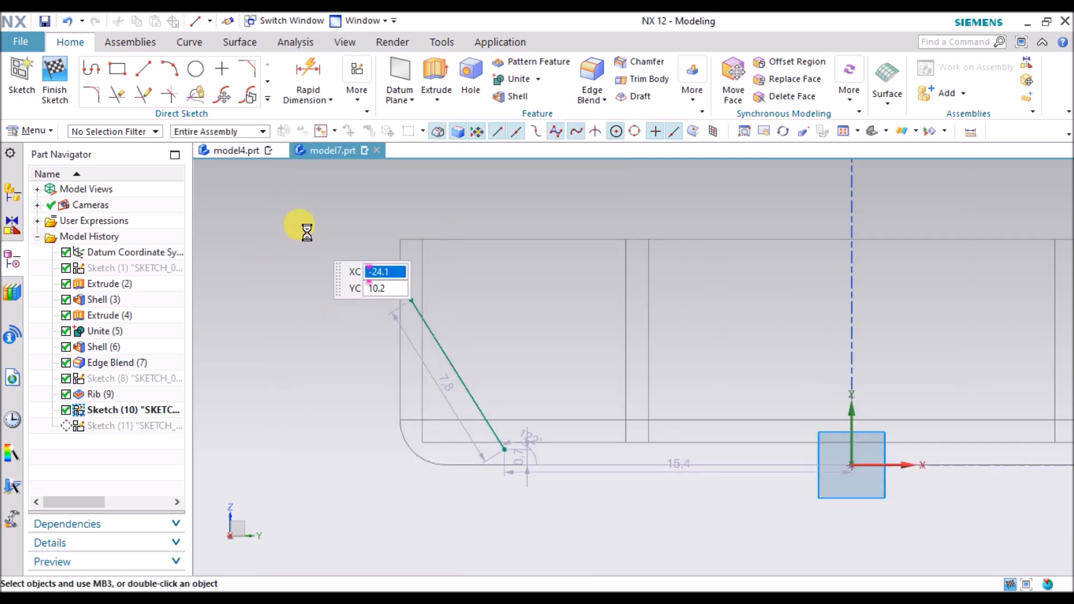
{"action": "right_click", "coordinate": [334, 240]}
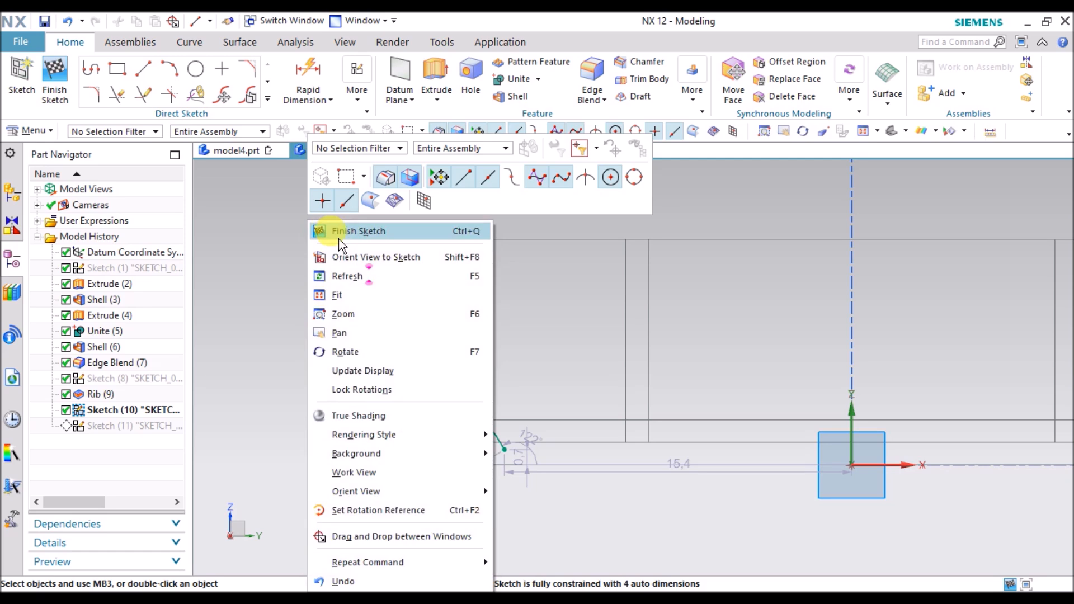
{"action": "left_click", "coordinate": [338, 234]}
{"action": "middle_click_drag", "start_coordinate": [342, 256], "coordinate": [320, 309]}
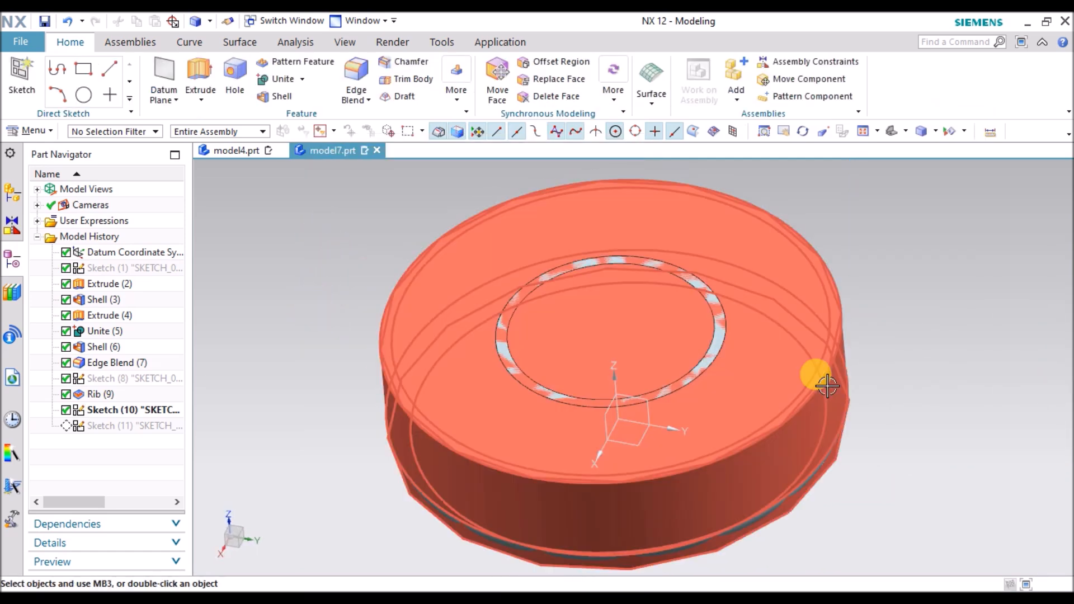
Start a rib on the cup body with walls parallel to the section plane, using the slanted line as its section.
{"action": "left_click", "coordinate": [50, 135]}
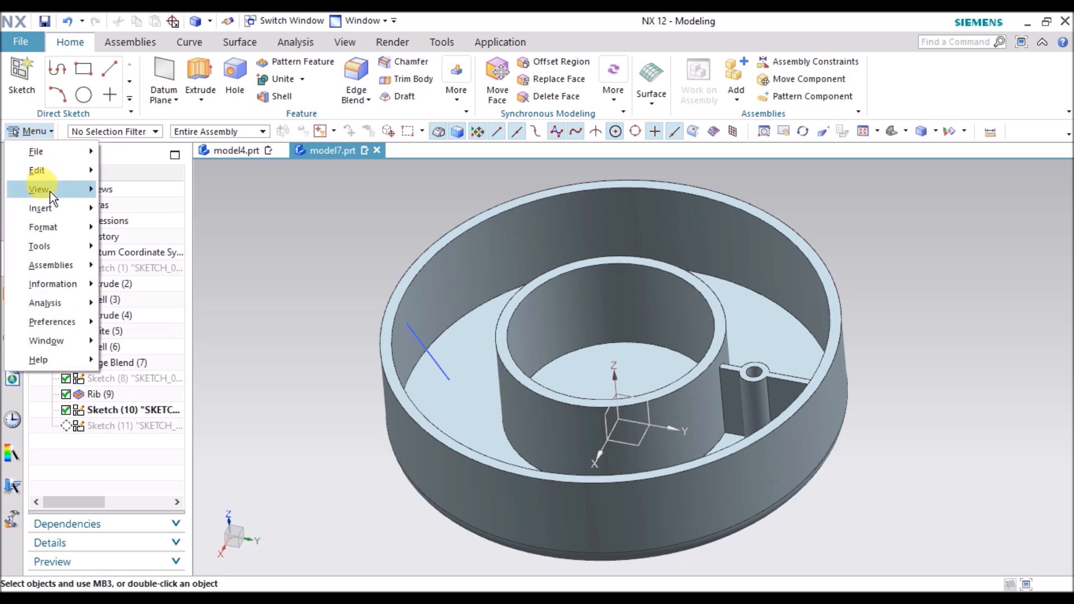
{"action": "mouse_move", "coordinate": [49, 191]}
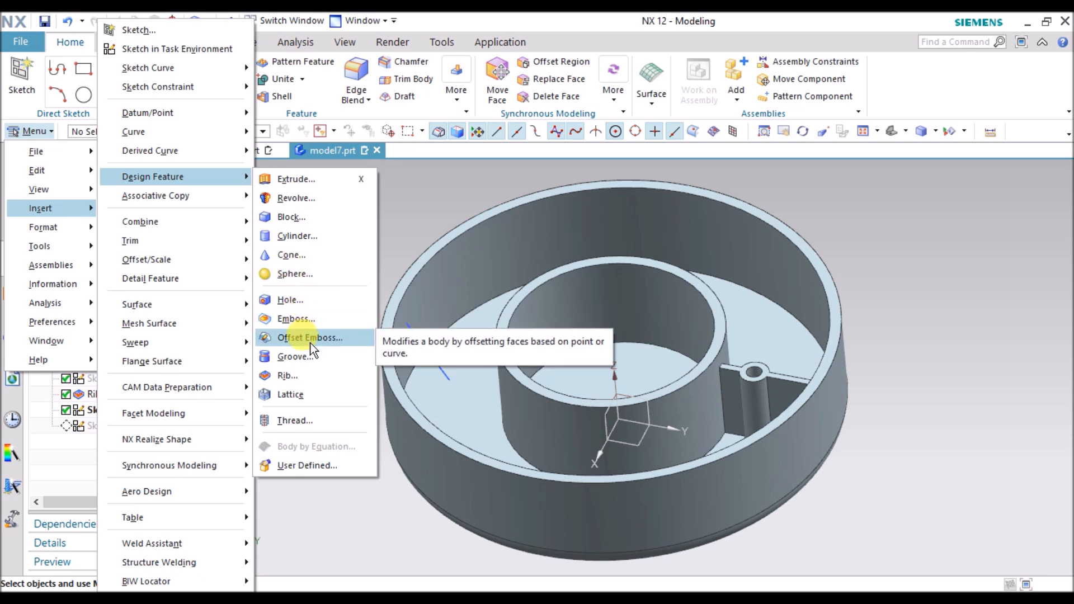
{"action": "left_click", "coordinate": [298, 379]}
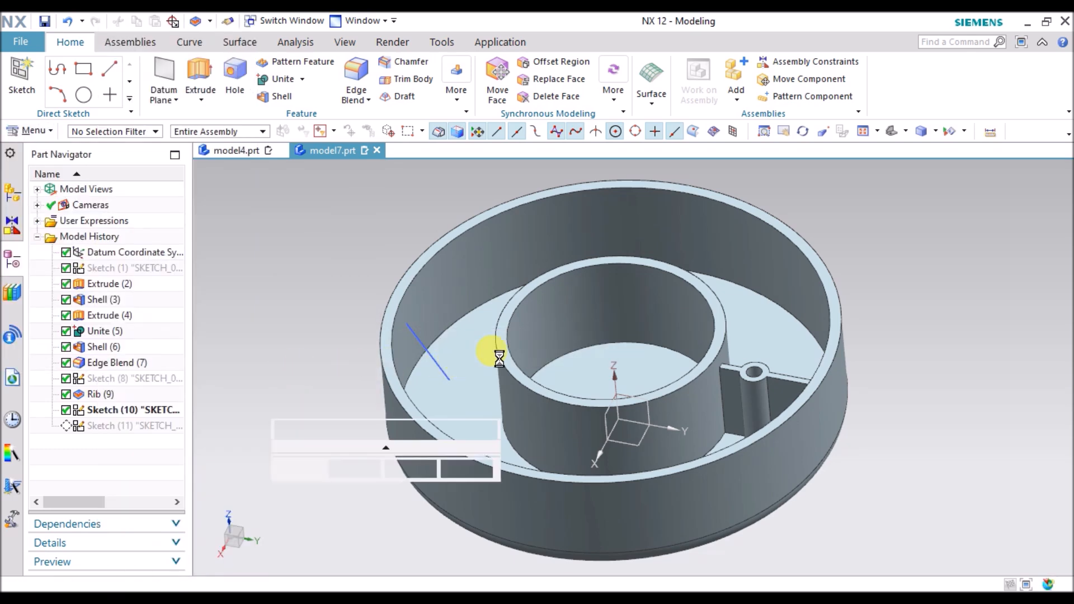
{"action": "scroll", "coordinate": [831, 351], "scroll_direction": "down", "scroll_amount": 1}
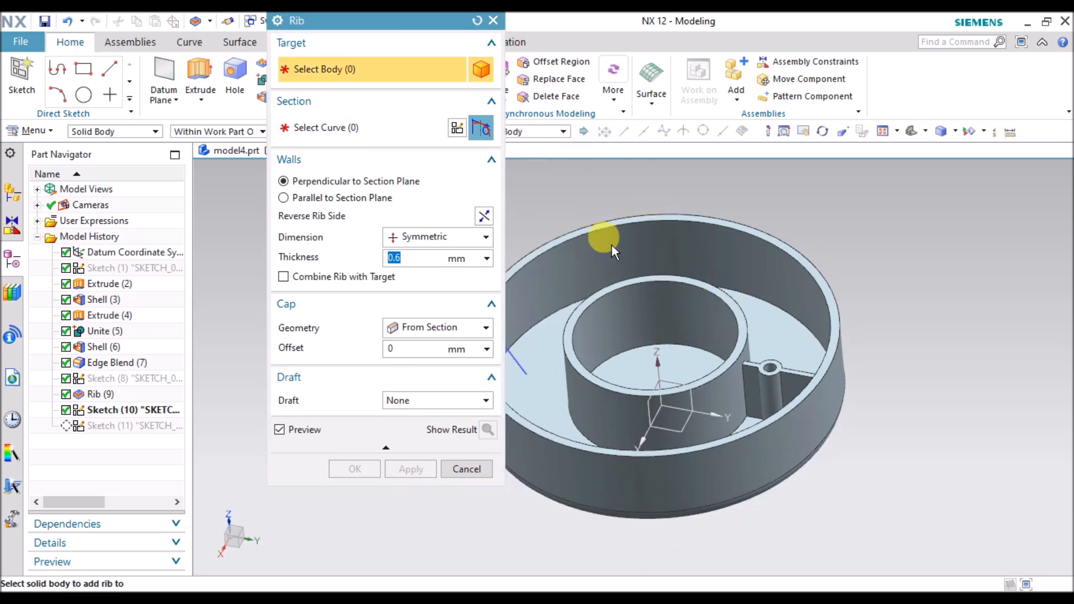
{"action": "left_click", "coordinate": [723, 282]}
{"action": "middle_click_drag", "start_coordinate": [978, 271], "coordinate": [940, 282]}
{"action": "scroll", "coordinate": [579, 277], "scroll_direction": "up", "scroll_amount": 1}
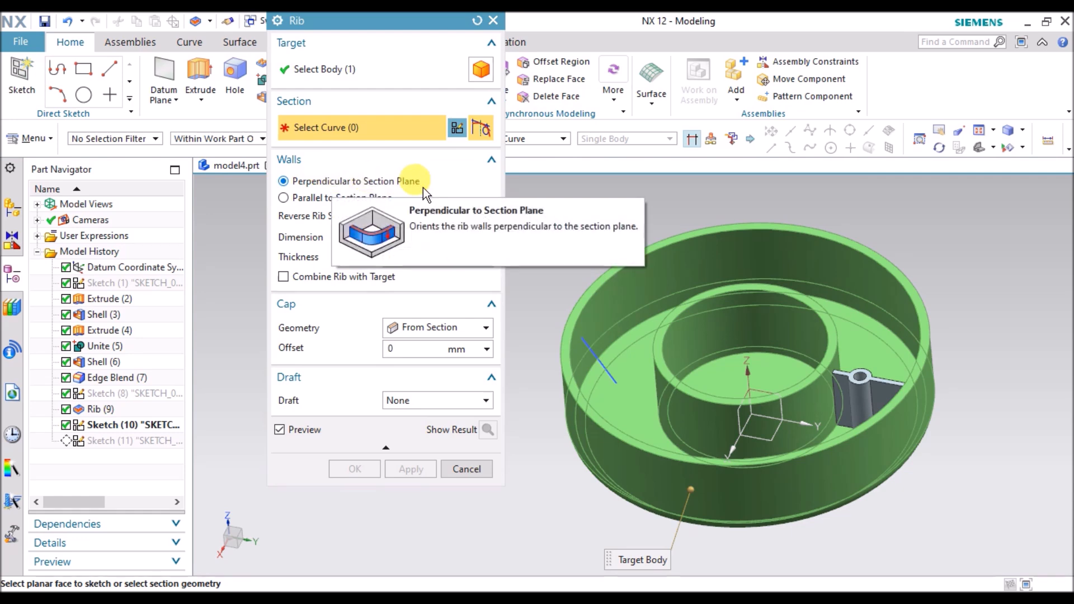
{"action": "left_click", "coordinate": [330, 198]}
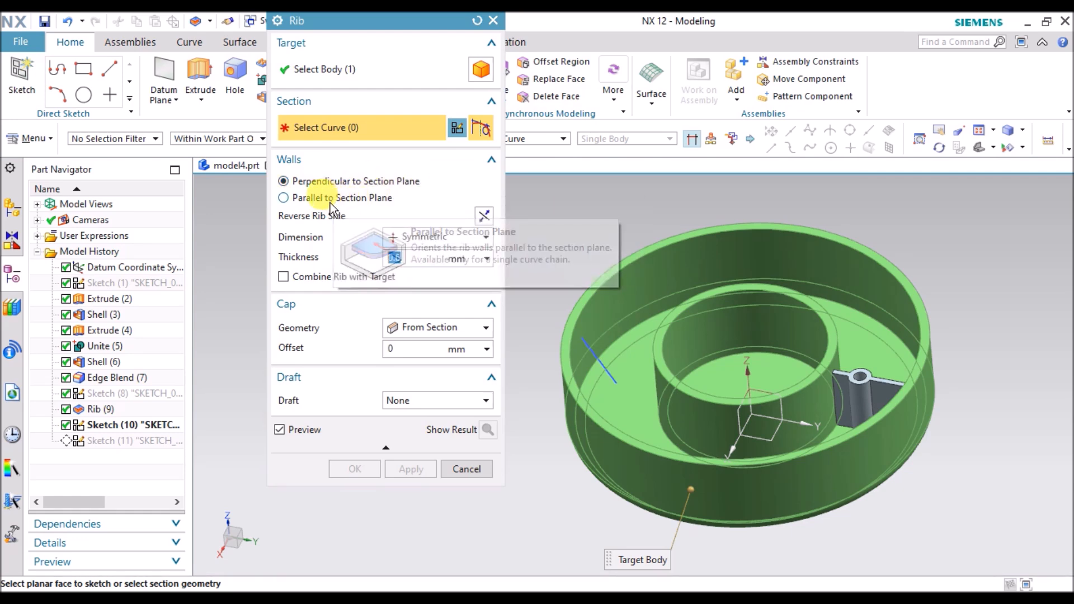
{"action": "left_click", "coordinate": [586, 348]}
{"action": "scroll", "coordinate": [554, 329], "scroll_direction": "up", "scroll_amount": 5}
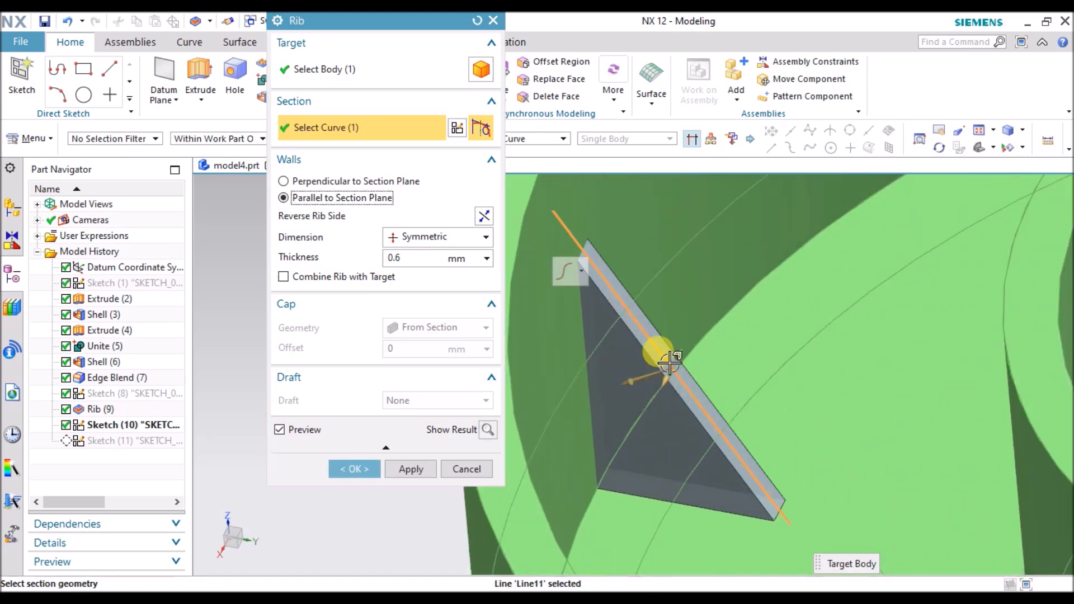
{"action": "scroll", "coordinate": [626, 296], "scroll_direction": "down", "scroll_amount": 3}
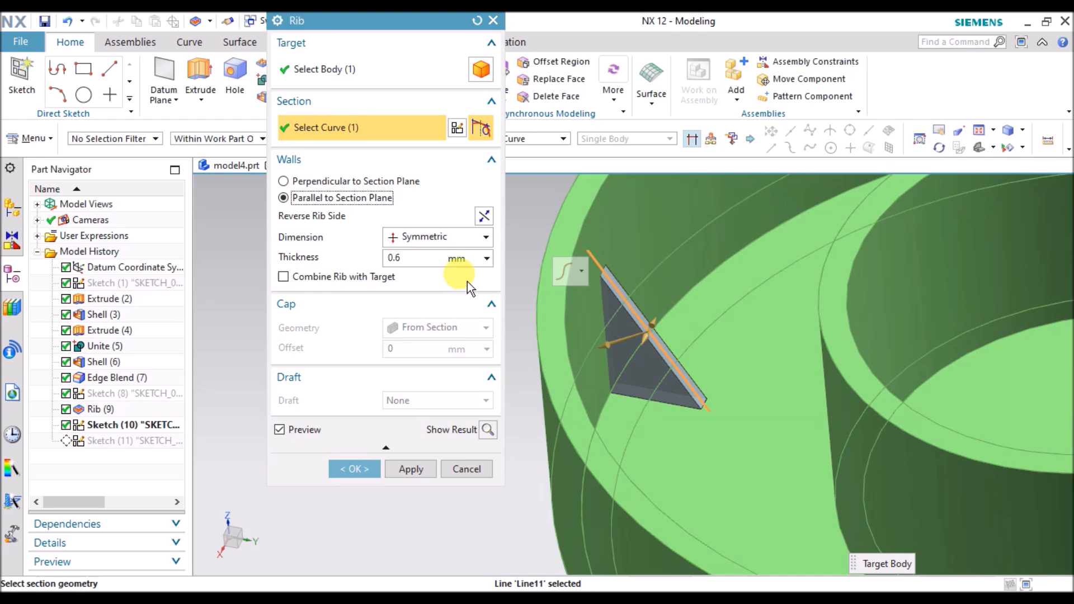
Try an asymmetric dimension with 2 mm thickness on the slanted-line rib.
{"action": "left_click", "coordinate": [484, 216]}
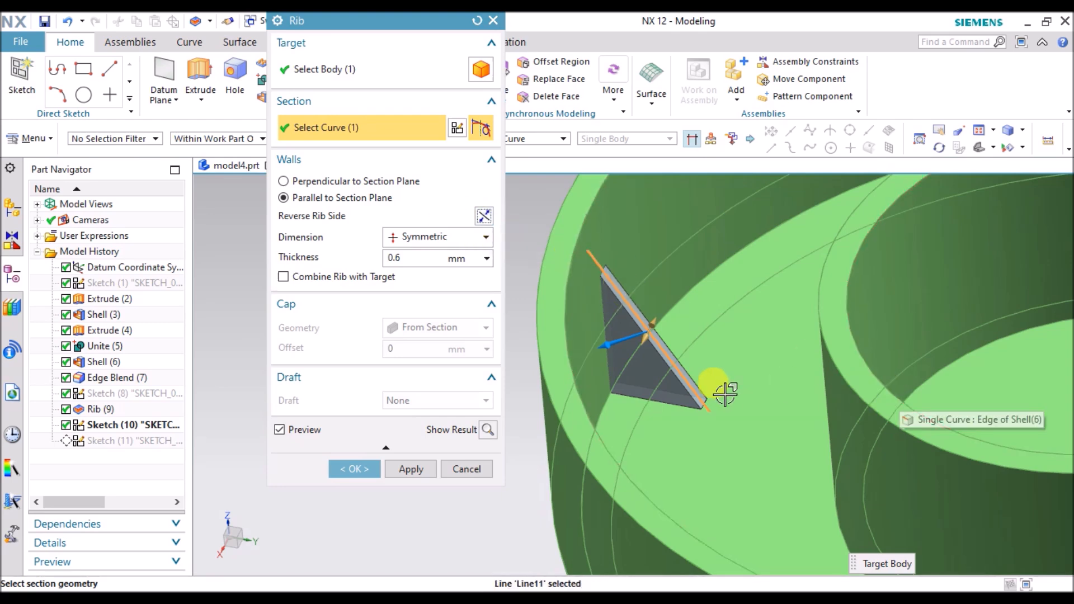
{"action": "middle_click_drag", "start_coordinate": [839, 394], "coordinate": [750, 371]}
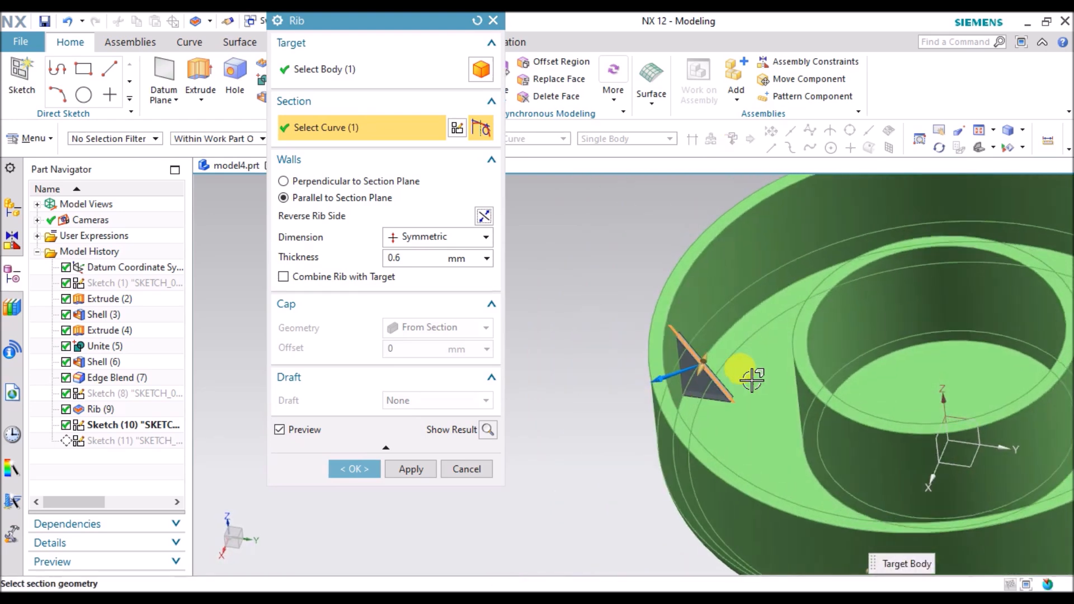
{"action": "left_click", "coordinate": [445, 236]}
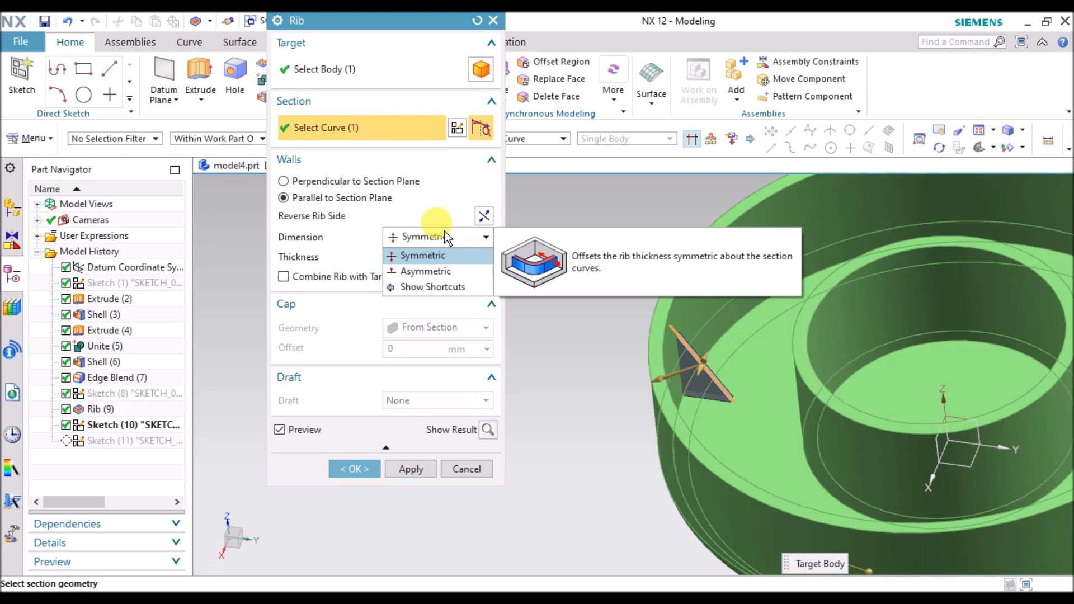
{"action": "left_click", "coordinate": [442, 271]}
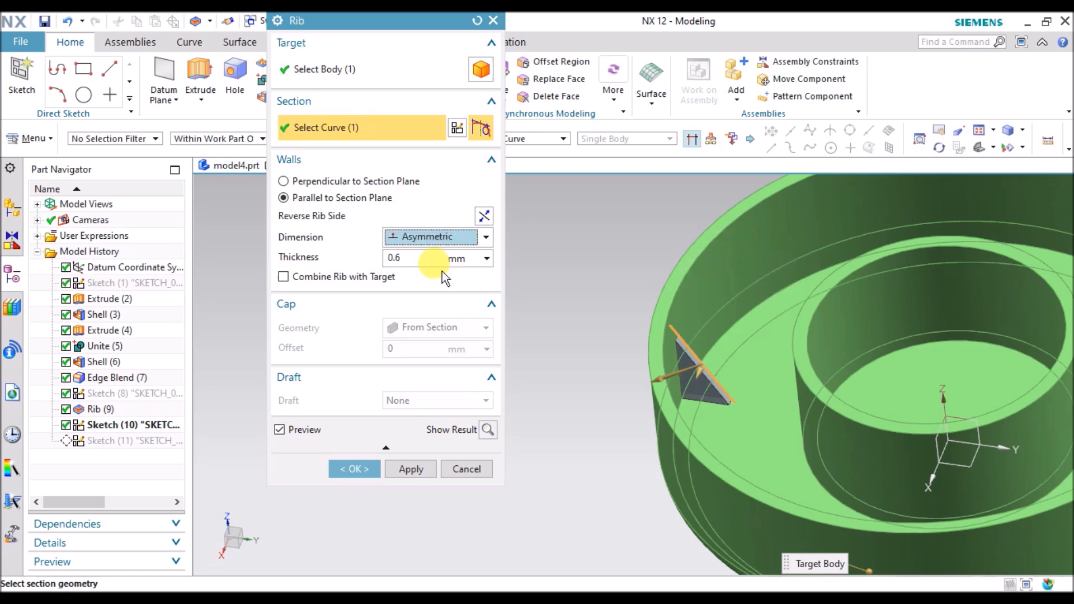
{"action": "scroll", "coordinate": [666, 371], "scroll_direction": "up", "scroll_amount": 5}
{"action": "left_click_drag", "start_coordinate": [784, 383], "coordinate": [774, 422]}
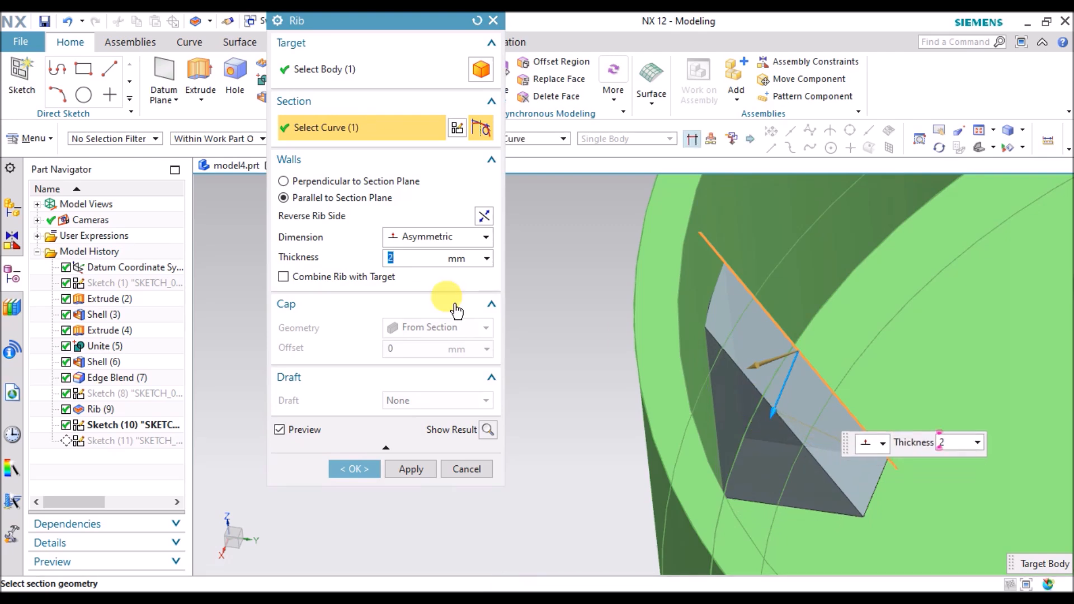
Make the slanted-line rib's thickness symmetric about the section and set it to 1 mm.
{"action": "left_click", "coordinate": [418, 239]}
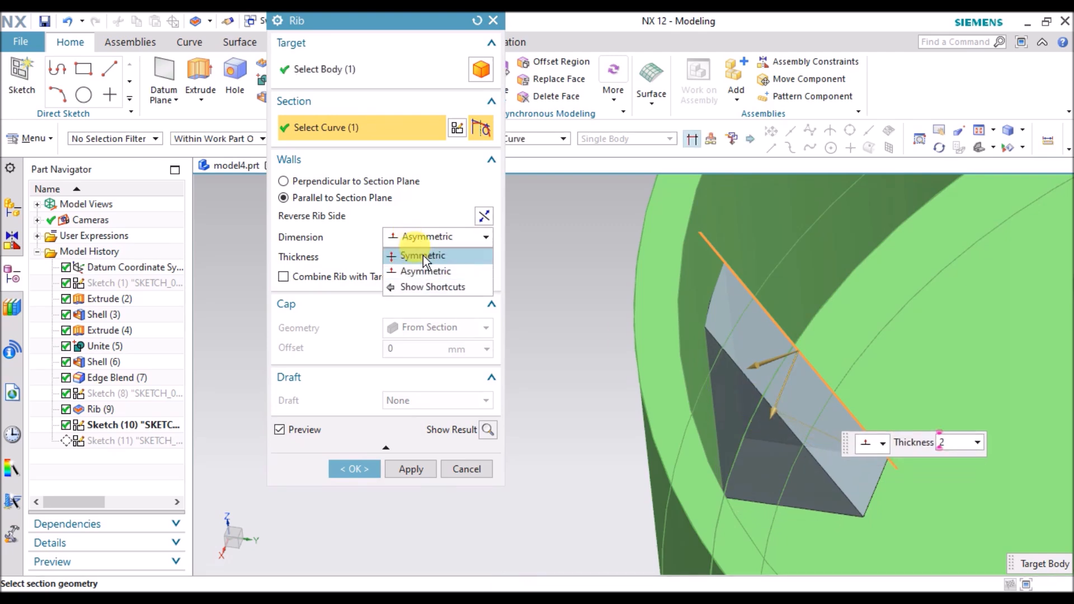
{"action": "left_click", "coordinate": [423, 253]}
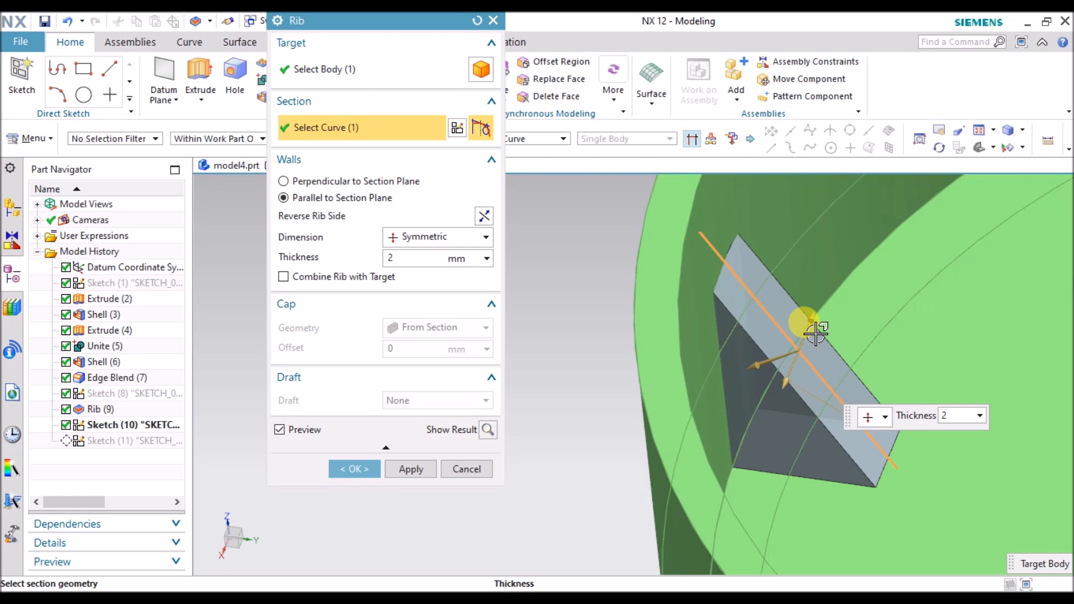
{"action": "left_click_drag", "start_coordinate": [815, 335], "coordinate": [671, 297]}
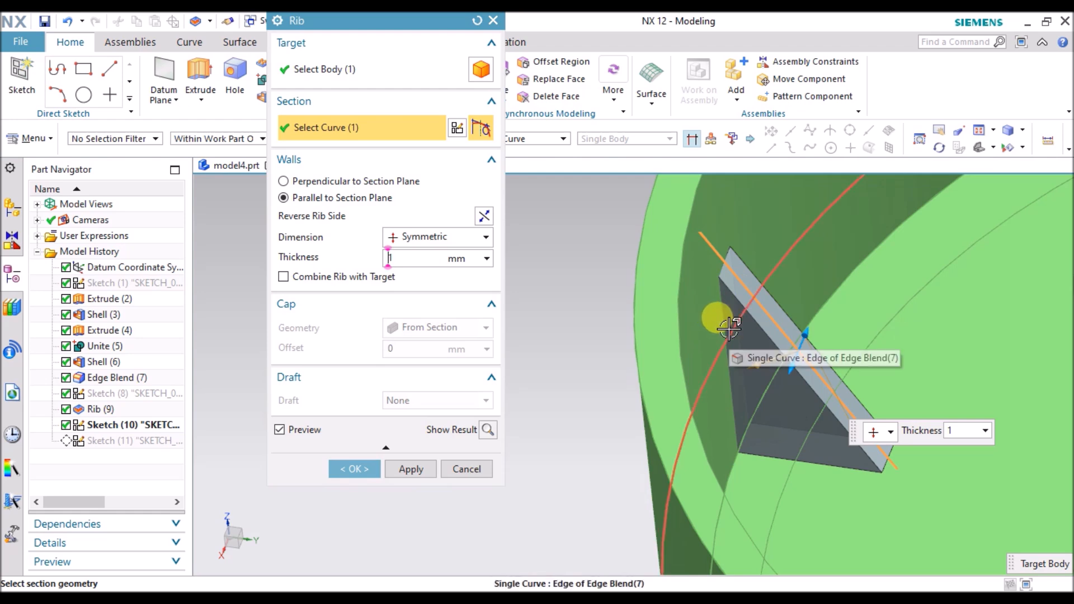
{"action": "scroll", "coordinate": [604, 310], "scroll_direction": "down", "scroll_amount": 2}
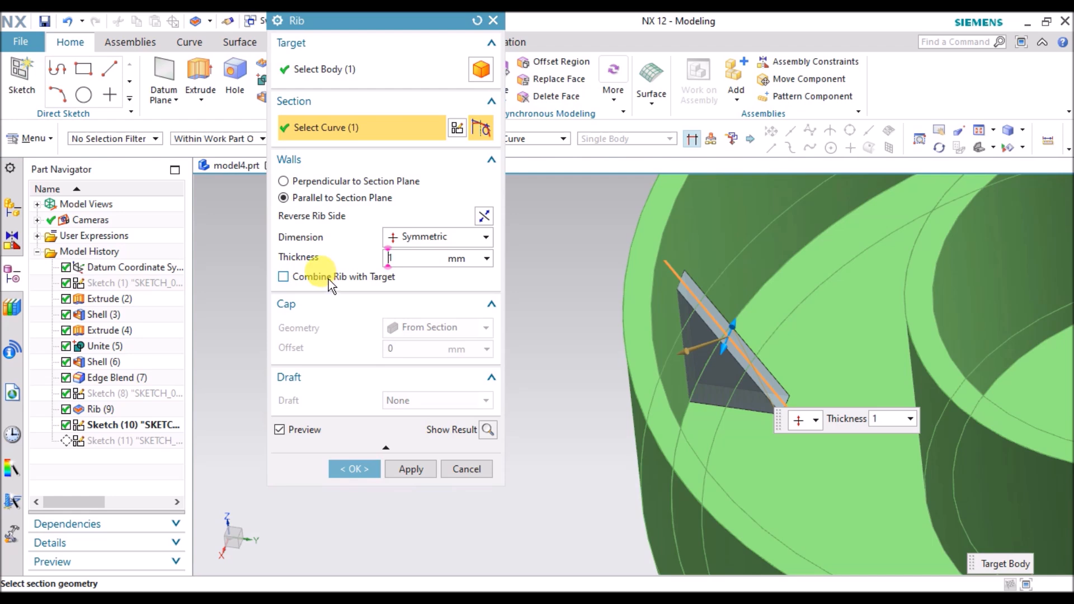
{"action": "left_click_drag", "start_coordinate": [369, 23], "coordinate": [382, 54]}
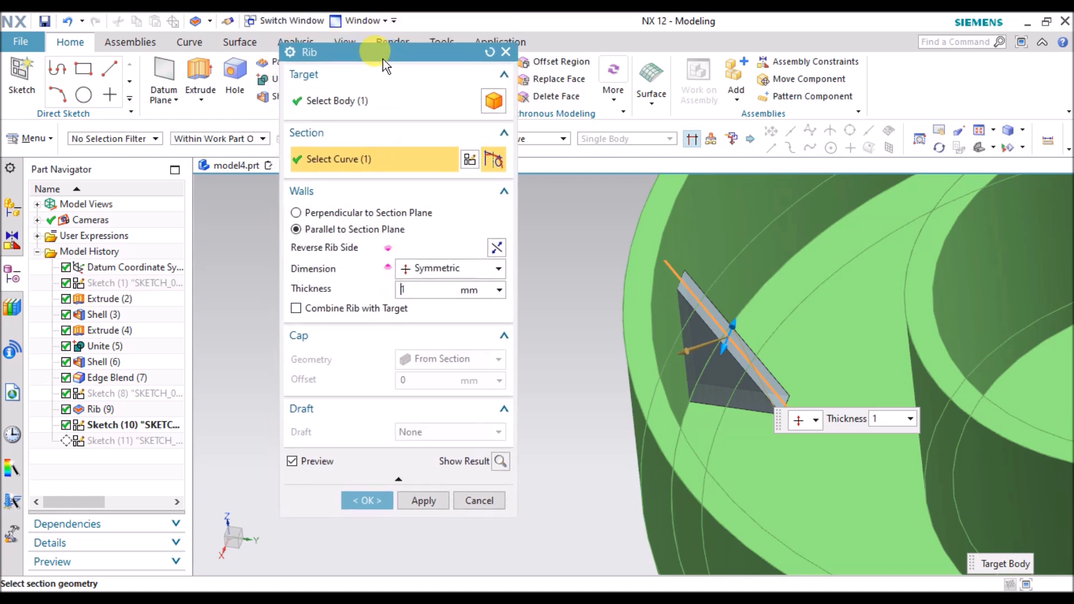
{"action": "left_click", "coordinate": [362, 312]}
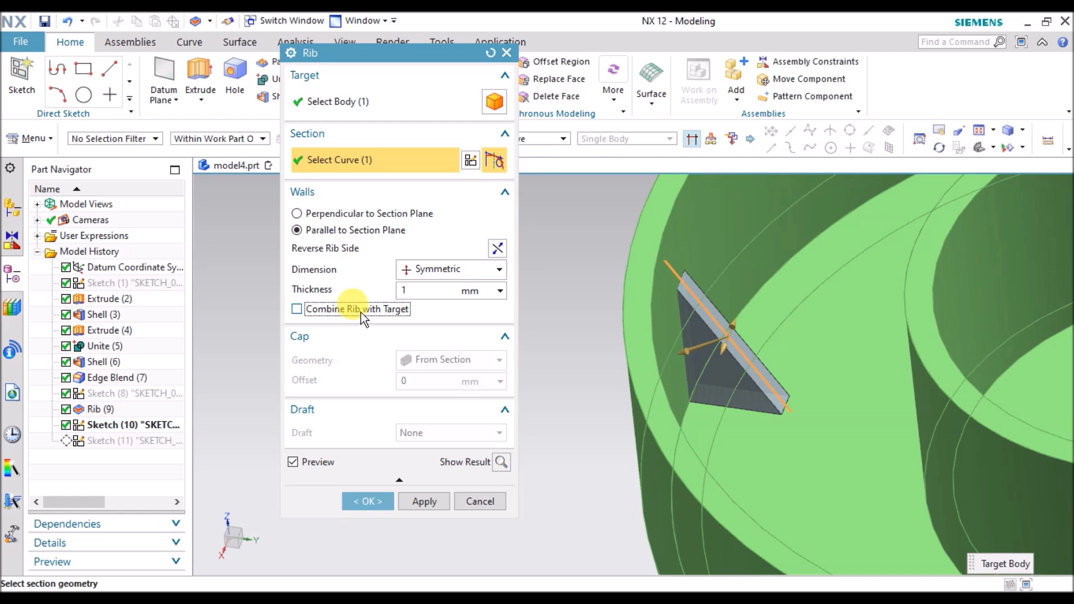
{"action": "left_click", "coordinate": [361, 312]}
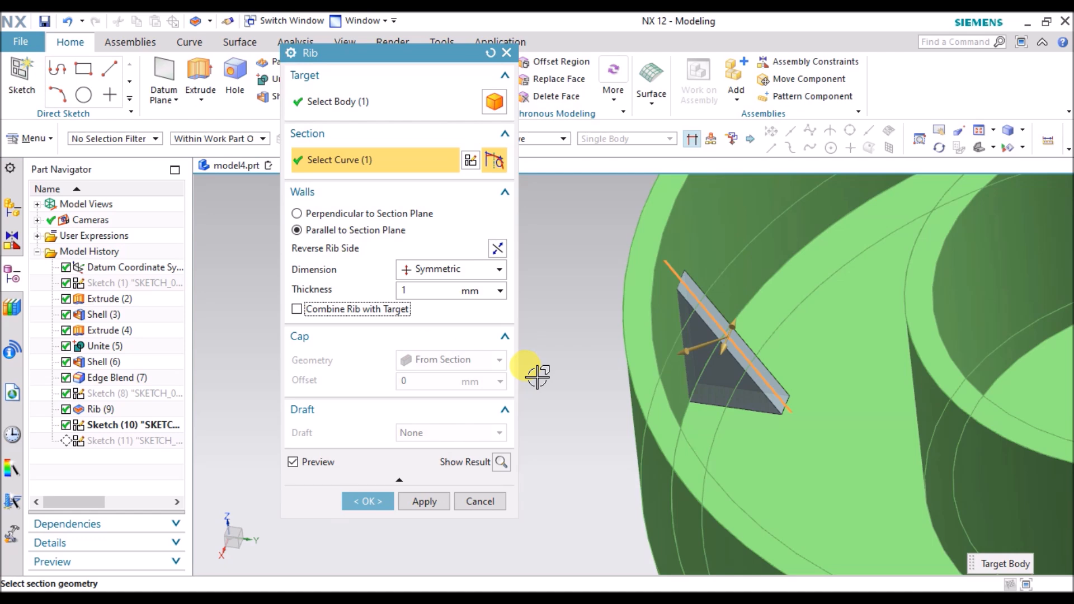
{"action": "left_click", "coordinate": [399, 479]}
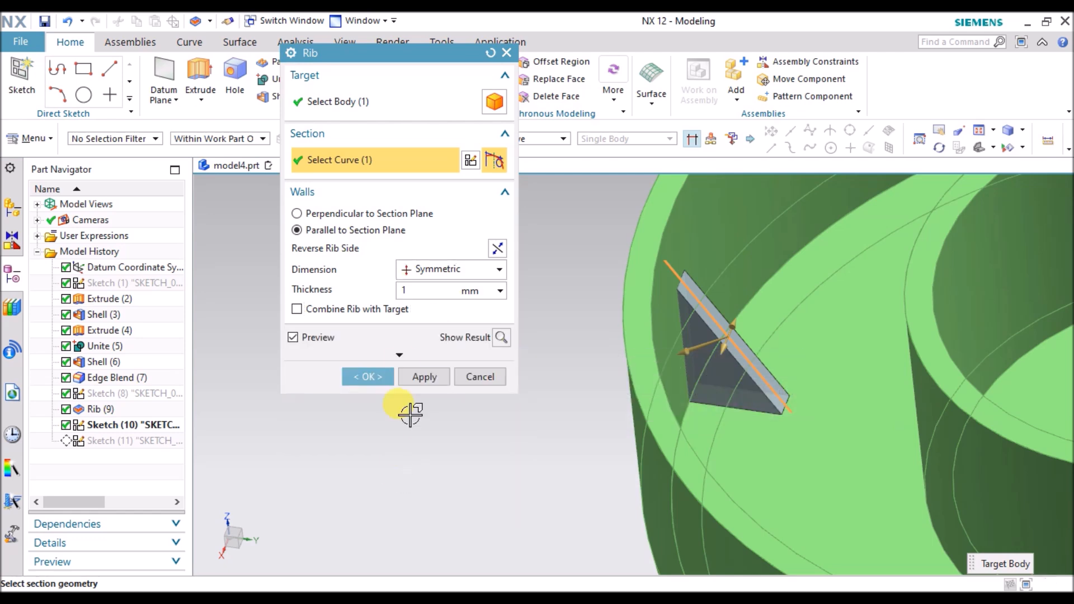
{"action": "left_click", "coordinate": [400, 356]}
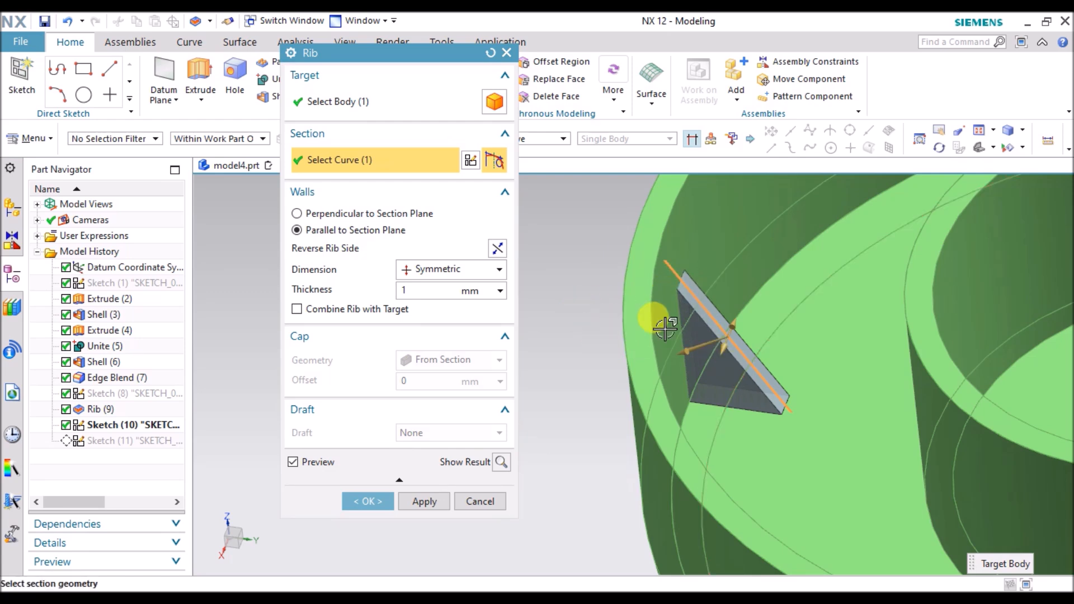
{"action": "left_click", "coordinate": [350, 308]}
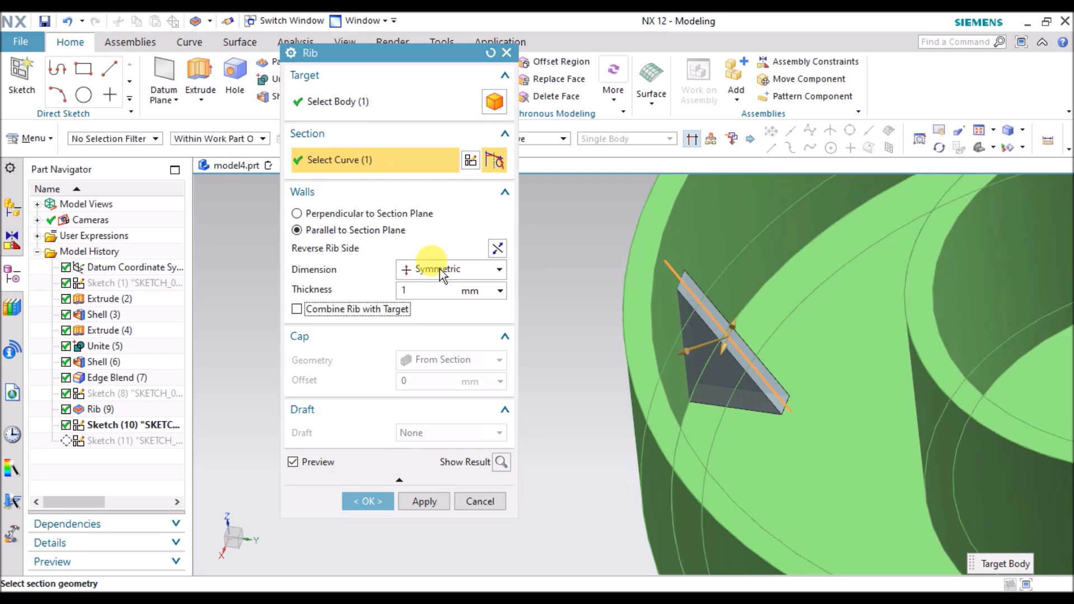
Create the slanted-line rib between the outer wall and the floor without combining it with the target.
{"action": "left_click", "coordinate": [363, 501]}
{"action": "scroll", "coordinate": [408, 343], "scroll_direction": "down", "scroll_amount": 5}
{"action": "scroll", "coordinate": [441, 307], "scroll_direction": "up", "scroll_amount": 3}
{"action": "middle_click_drag", "start_coordinate": [461, 322], "coordinate": [476, 358]}
{"action": "scroll", "coordinate": [456, 370], "scroll_direction": "down", "scroll_amount": 4}
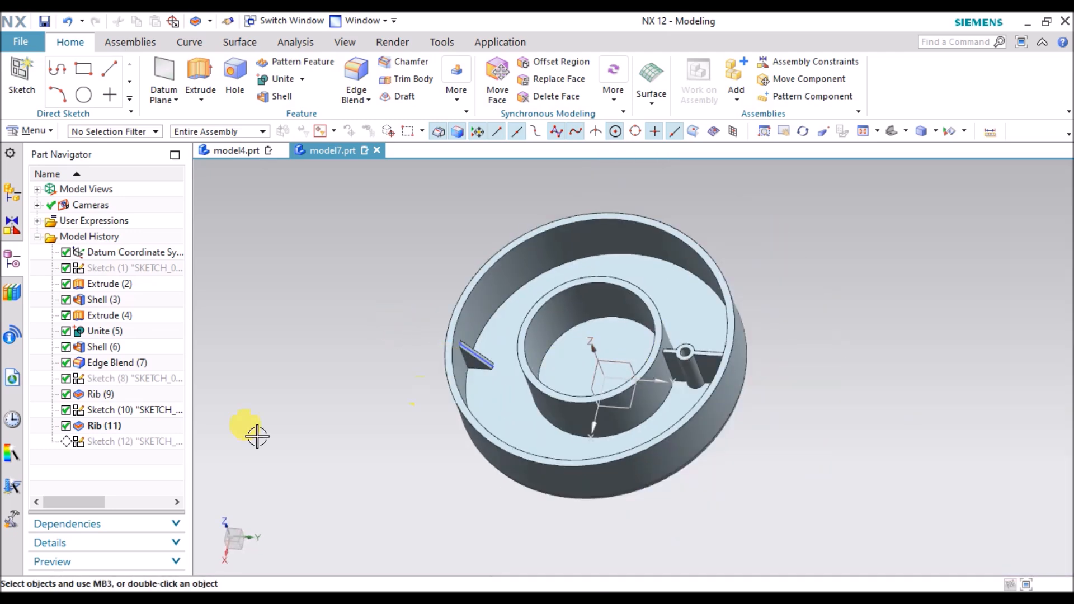
Reopen the first rib with the round boss for editing and try a symmetric thickness of 4.5 mm.
{"action": "double_click", "coordinate": [164, 395]}
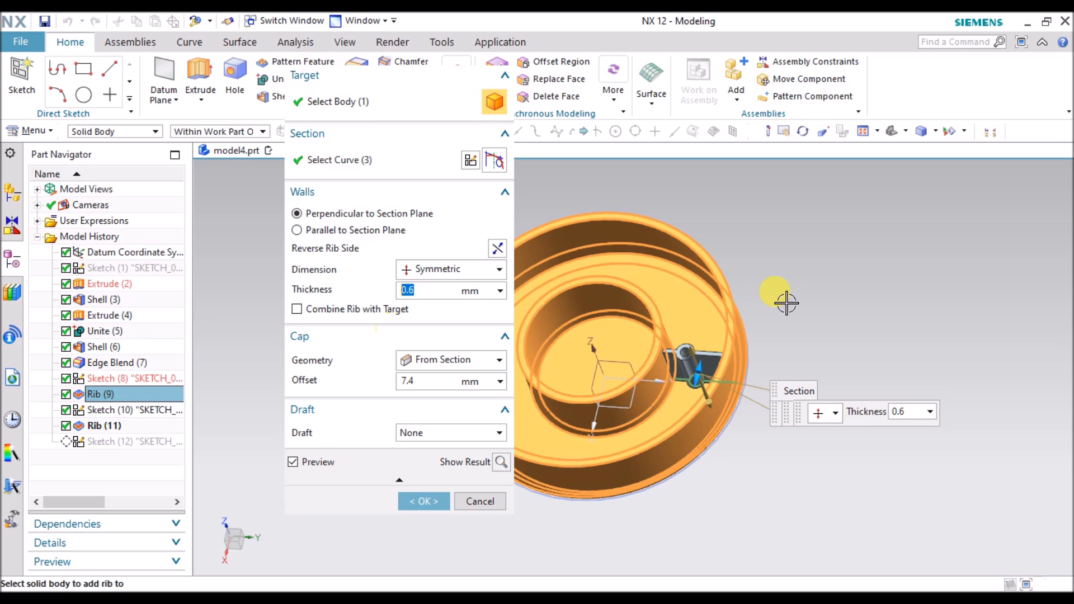
{"action": "scroll", "coordinate": [648, 358], "scroll_direction": "up", "scroll_amount": 3}
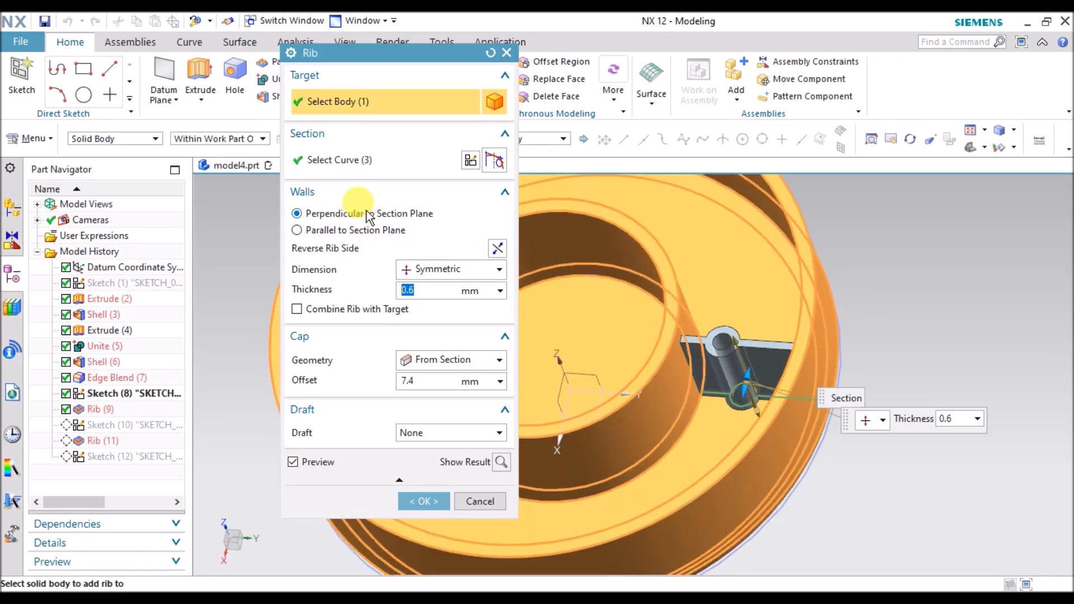
{"action": "scroll", "coordinate": [886, 297], "scroll_direction": "down", "scroll_amount": 2}
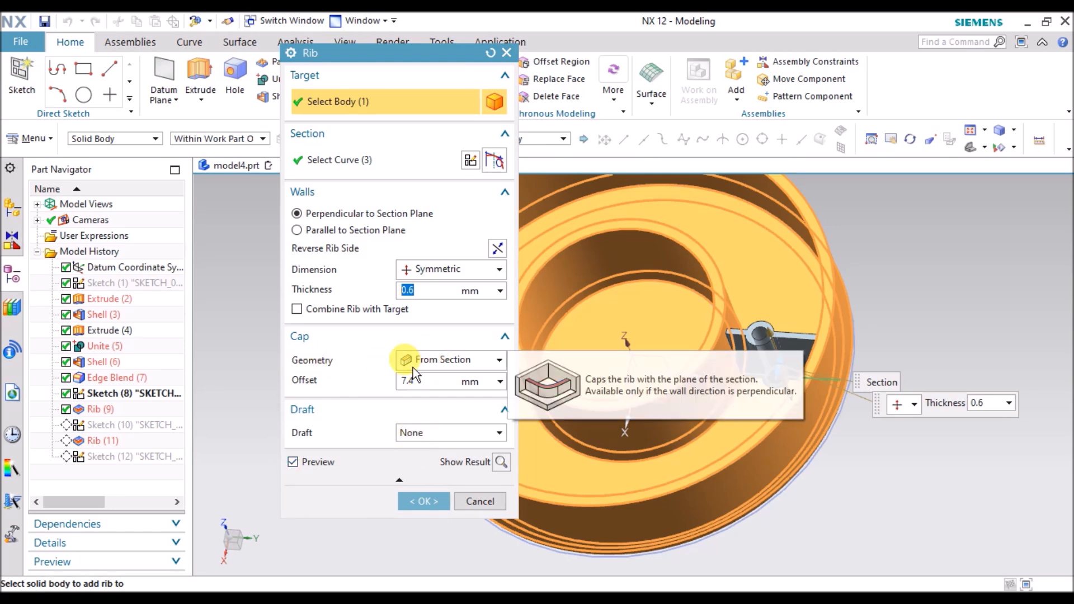
{"action": "left_click", "coordinate": [426, 382]}
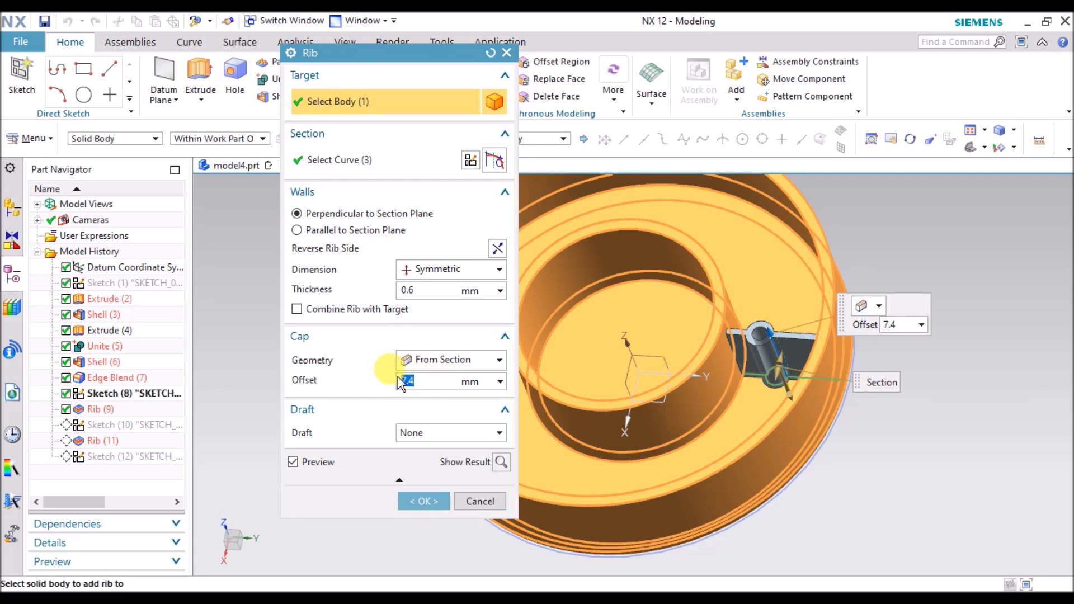
{"action": "left_click", "coordinate": [426, 293]}
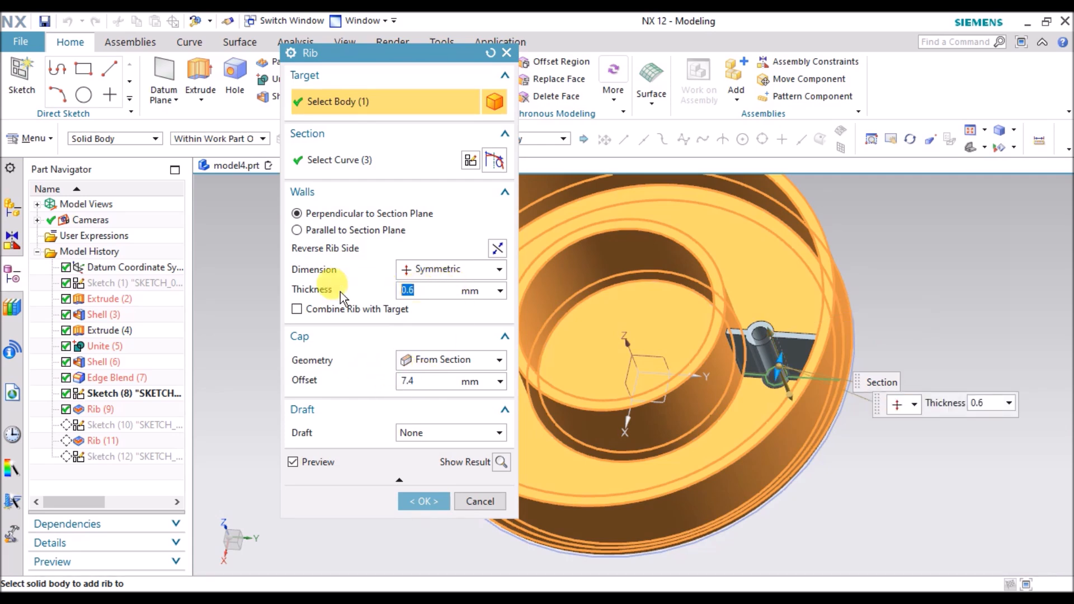
{"action": "scroll", "coordinate": [772, 386], "scroll_direction": "up", "scroll_amount": 3}
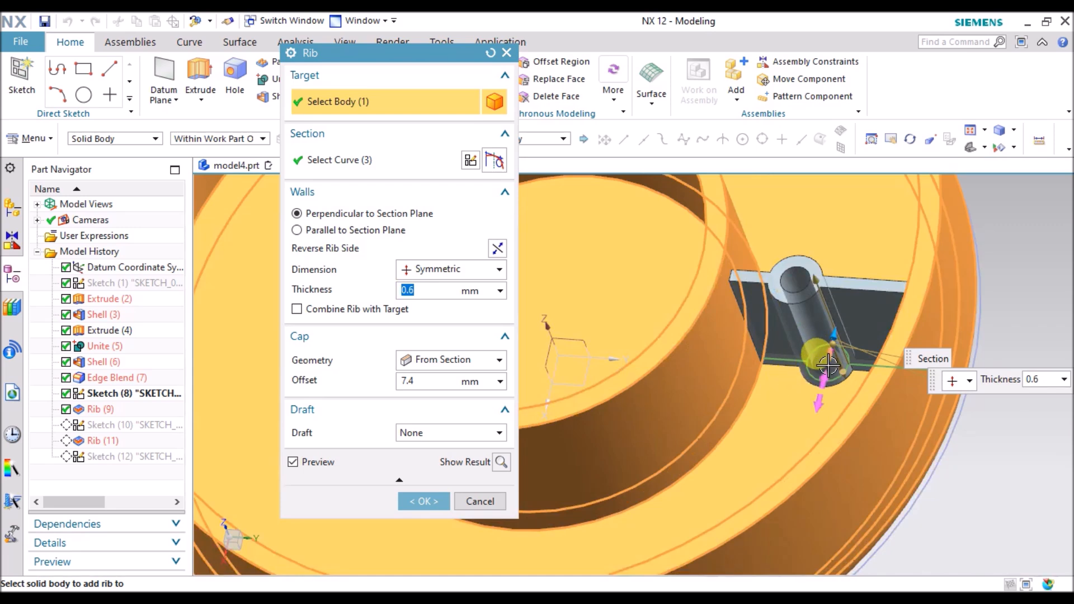
{"action": "left_click_drag", "start_coordinate": [821, 382], "coordinate": [770, 367]}
{"action": "scroll", "coordinate": [770, 367], "scroll_direction": "down", "scroll_amount": 4}
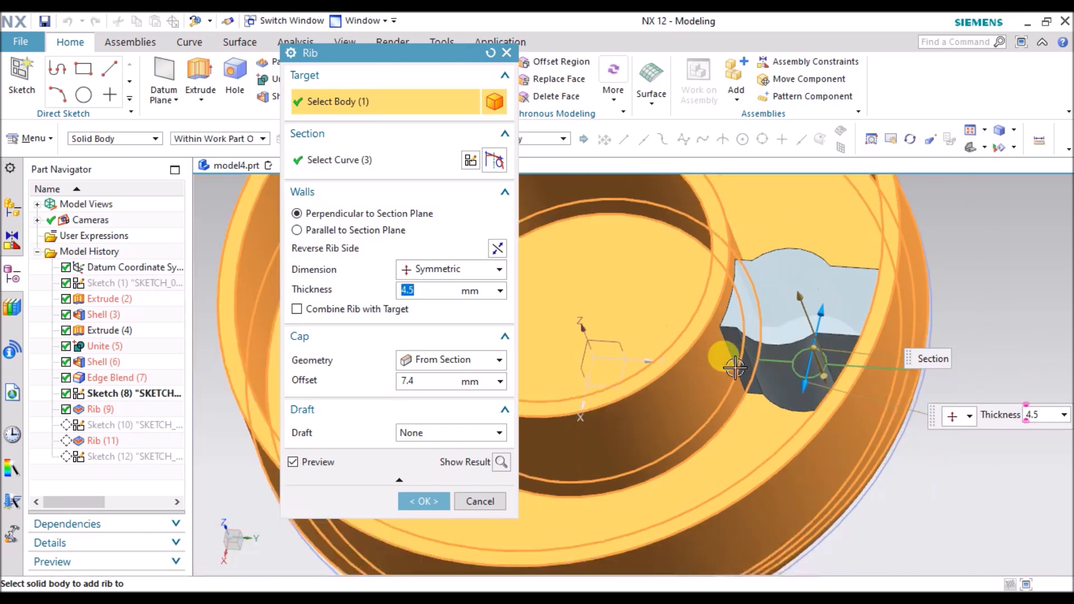
{"action": "mouse_move", "coordinate": [783, 386]}
{"action": "middle_mouse_down"}
{"action": "mouse_move", "coordinate": [801, 404]}
{"action": "mouse_move", "coordinate": [784, 408]}
{"action": "mouse_move", "coordinate": [778, 393]}
{"action": "middle_mouse_up"}
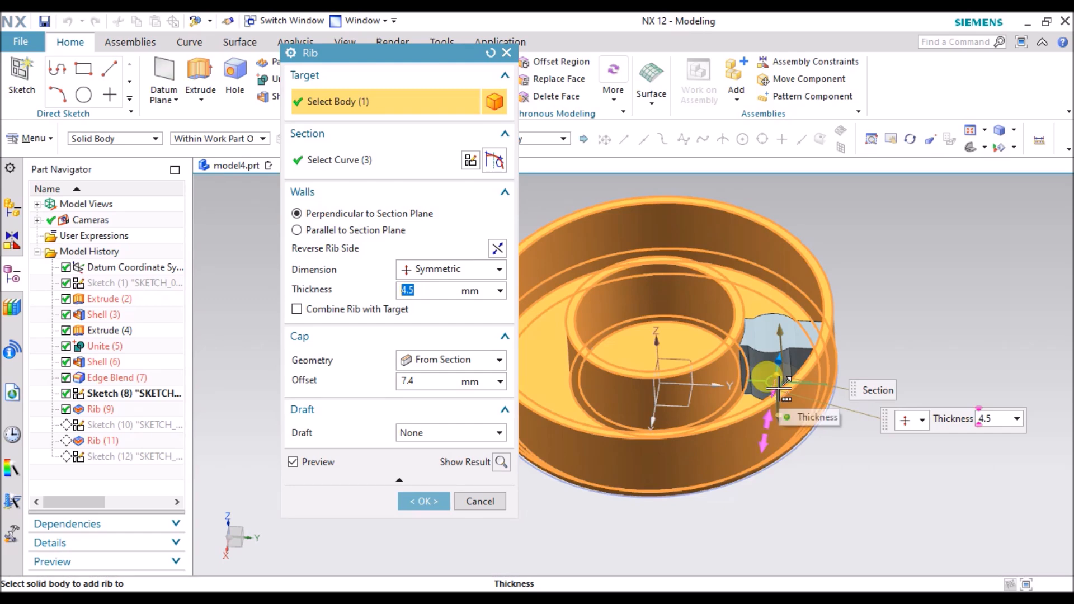
Set the boss rib's thickness to 0.25 mm.
{"action": "type", "text": "1"}
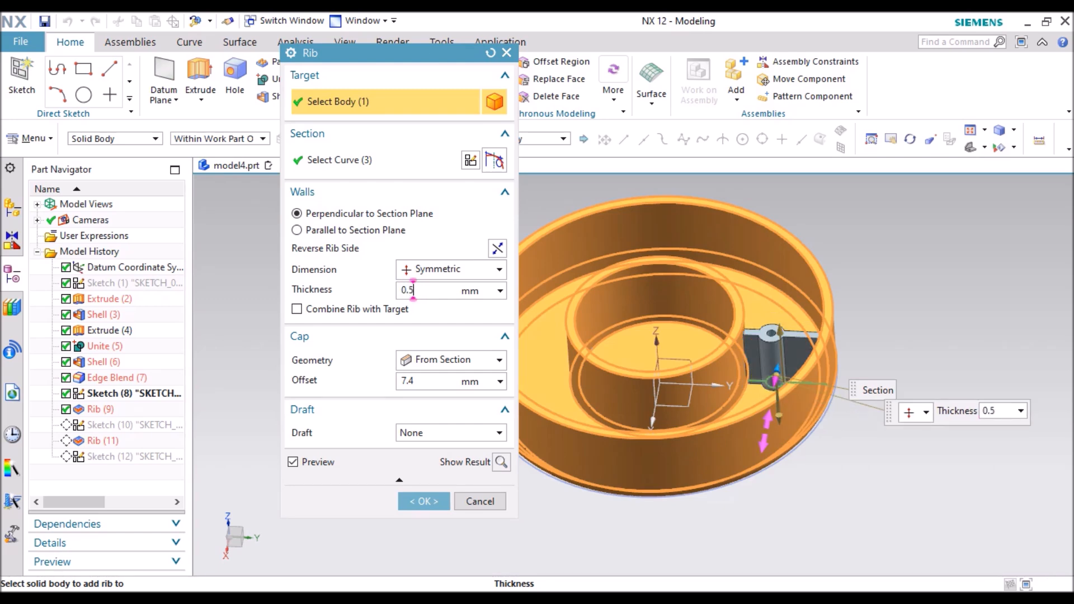
{"action": "type", "text": "0."}
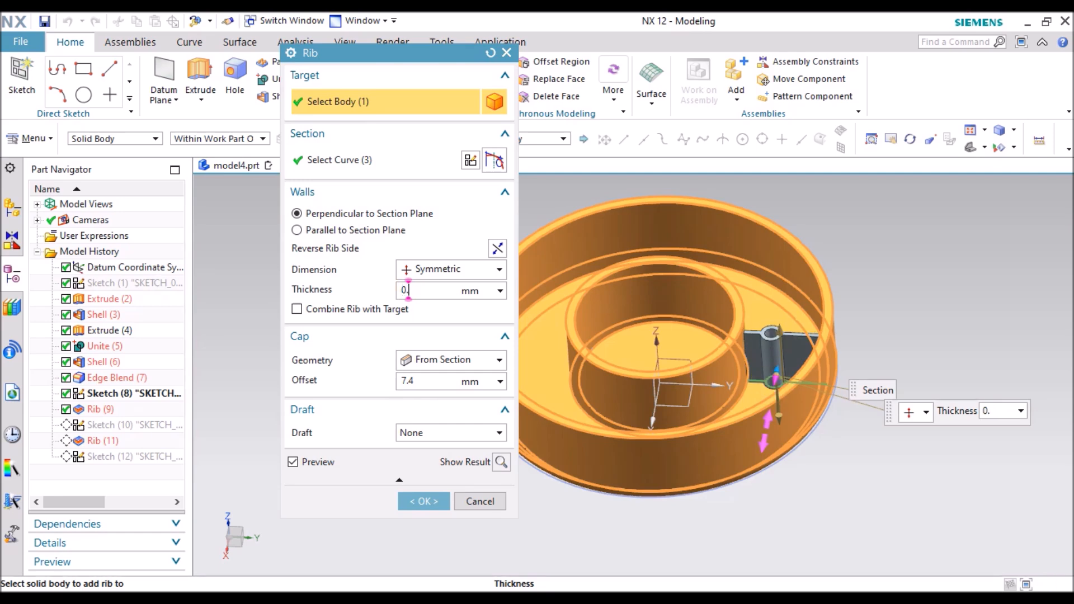
{"action": "middle_click_drag", "start_coordinate": [781, 386], "coordinate": [802, 354]}
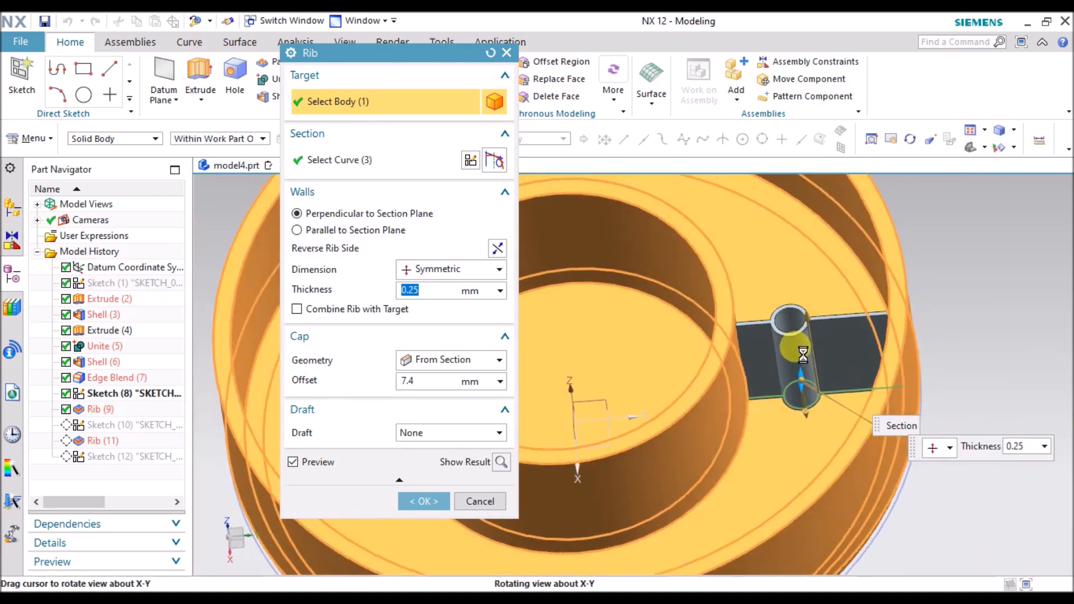
Try a cap offset of 5 mm from the section on the boss rib.
{"action": "scroll", "coordinate": [810, 312], "scroll_direction": "up", "scroll_amount": 3}
{"action": "scroll", "coordinate": [831, 346], "scroll_direction": "down", "scroll_amount": 3}
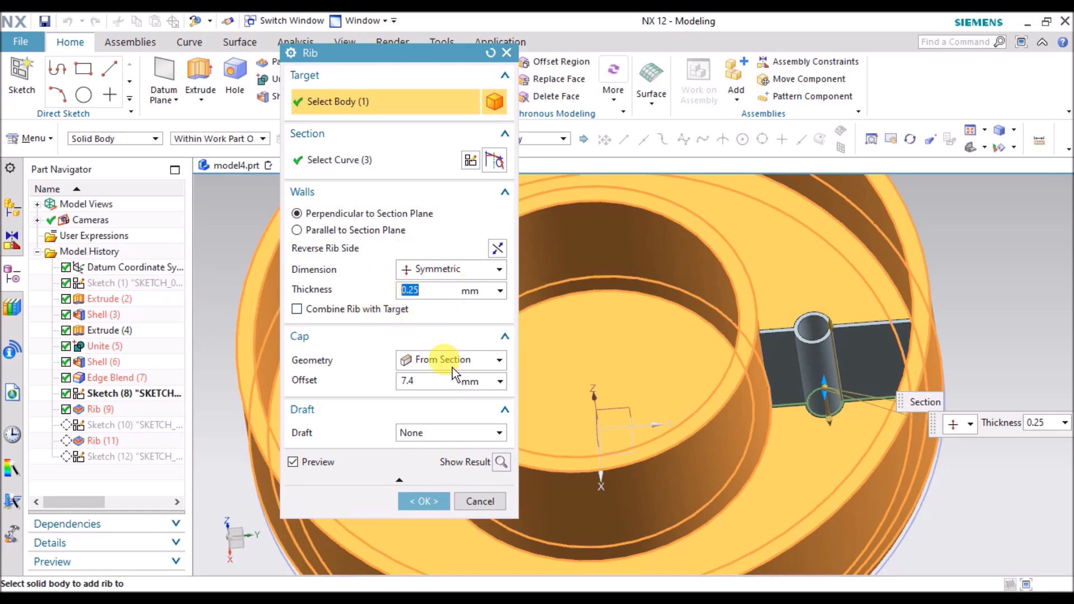
{"action": "left_click", "coordinate": [425, 381]}
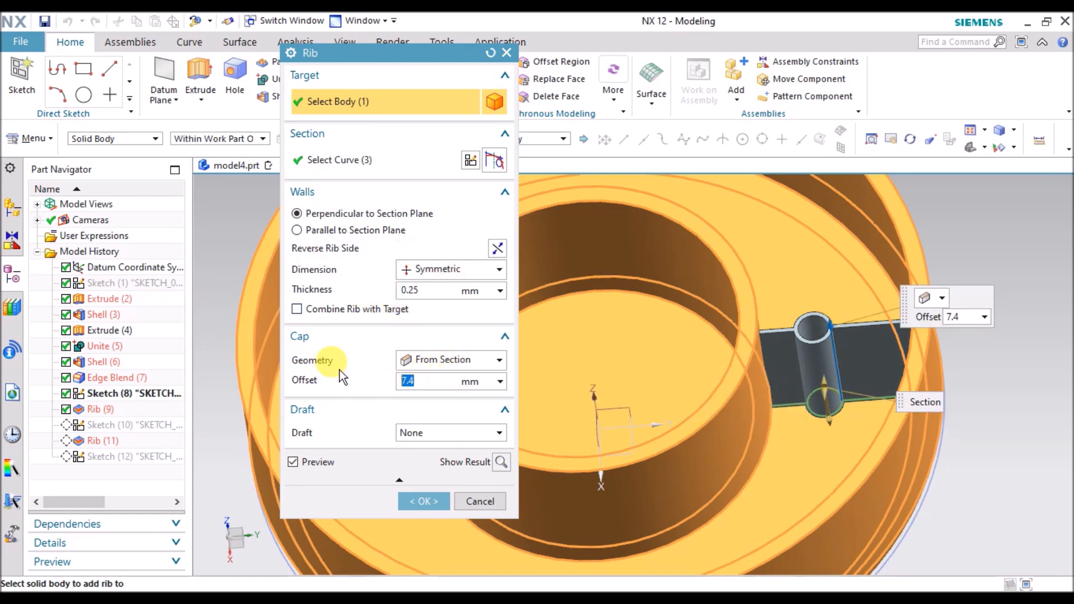
{"action": "type", "text": "5"}
{"action": "key", "text": "Return"}
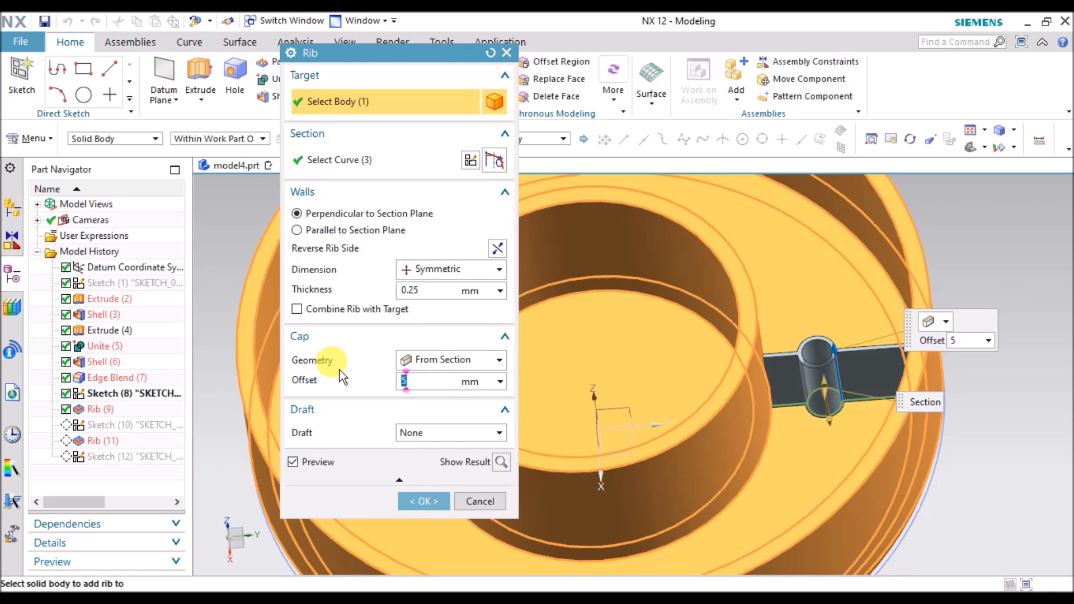
Set the boss rib's cap geometry to From Selected using the cup's floor face between the walls, with an offset of 3 mm.
{"action": "left_click", "coordinate": [434, 360]}
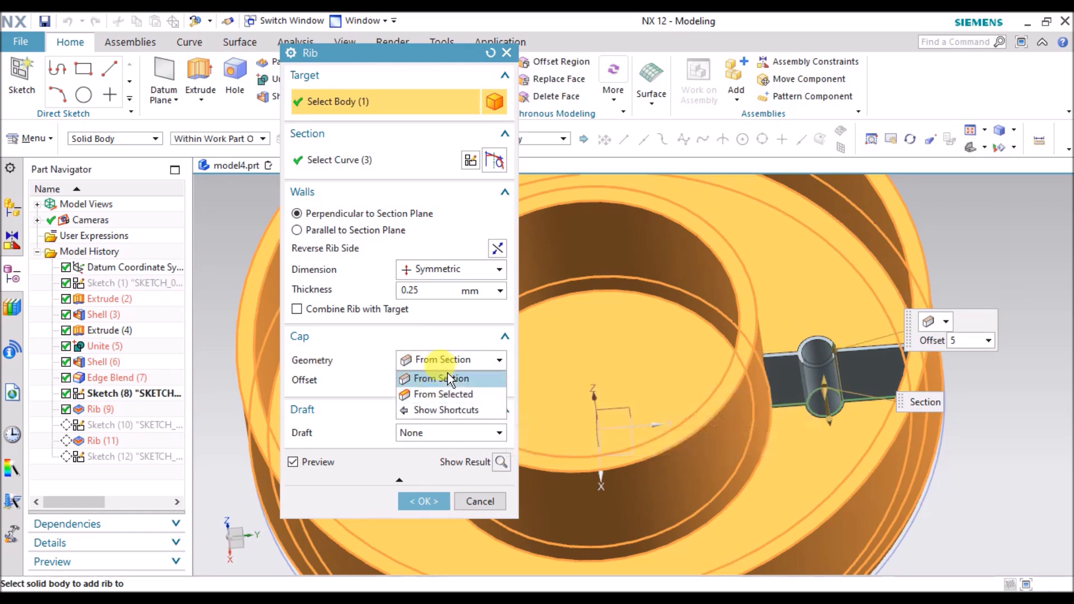
{"action": "left_click", "coordinate": [448, 395]}
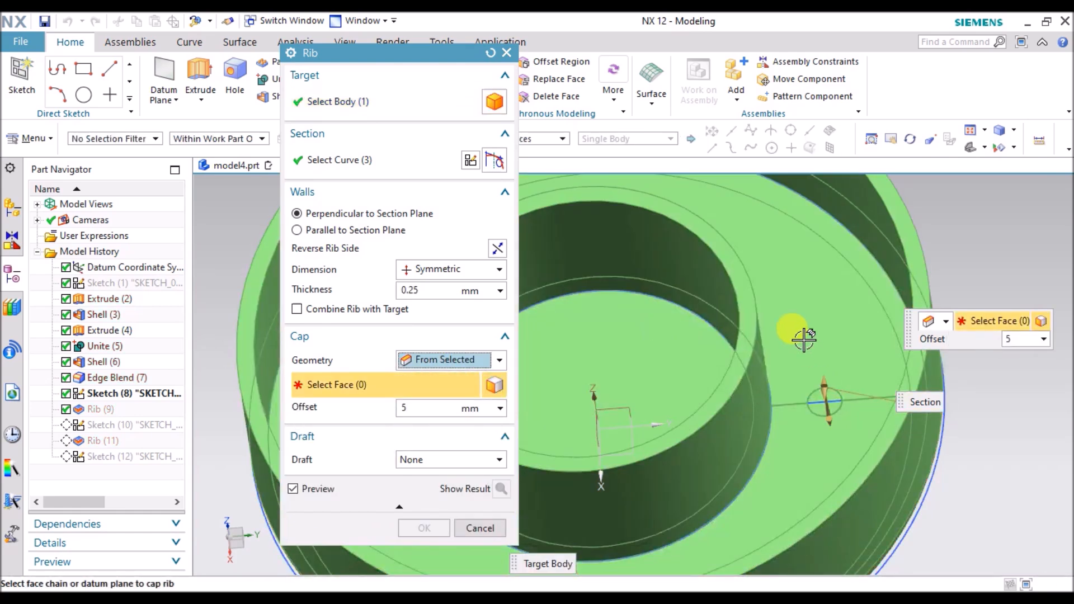
{"action": "left_click", "coordinate": [826, 316]}
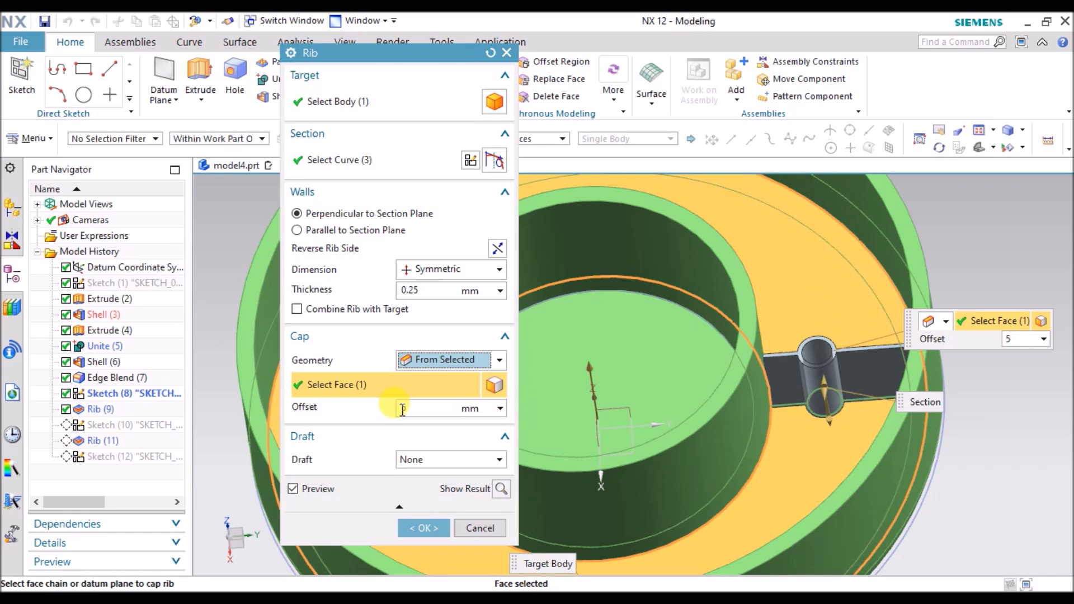
{"action": "double_click", "coordinate": [405, 408]}
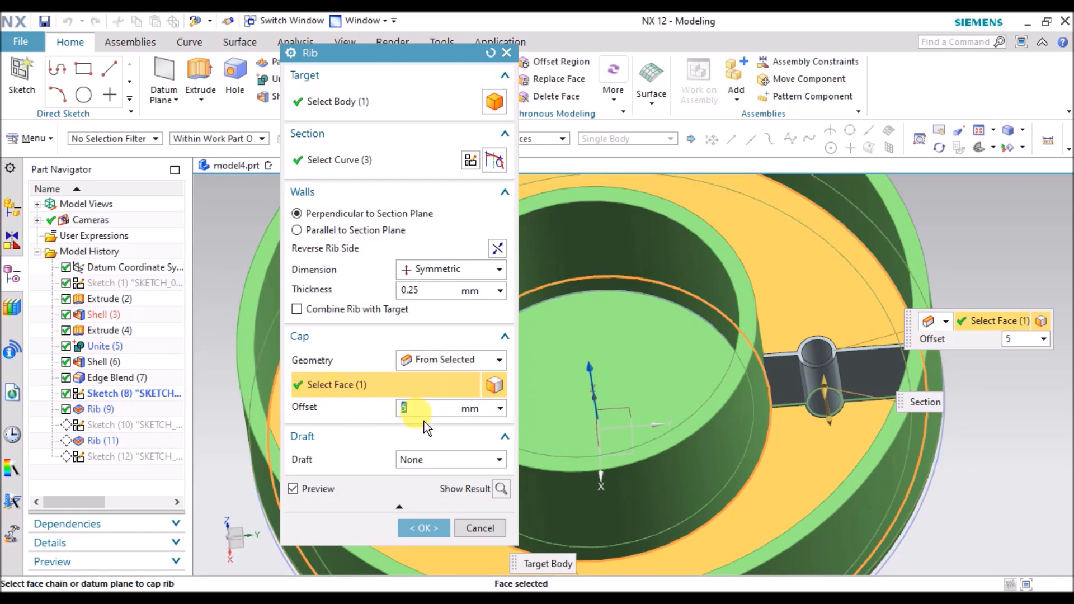
{"action": "type", "text": "3"}
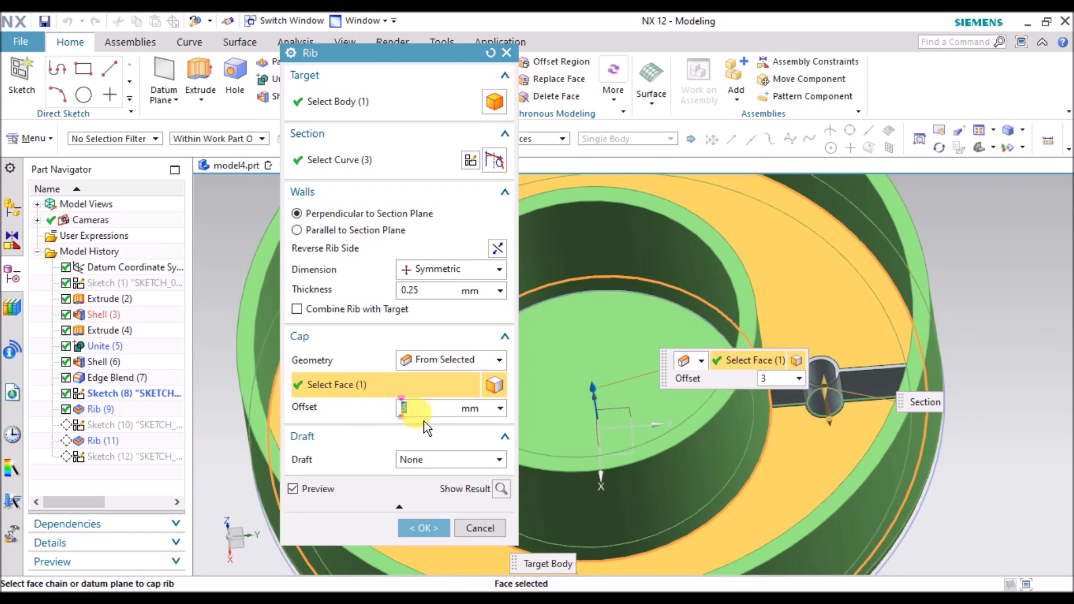
Draft the boss rib's walls from the cap at an angle of 5° and apply the rib changes.
{"action": "left_click", "coordinate": [414, 456]}
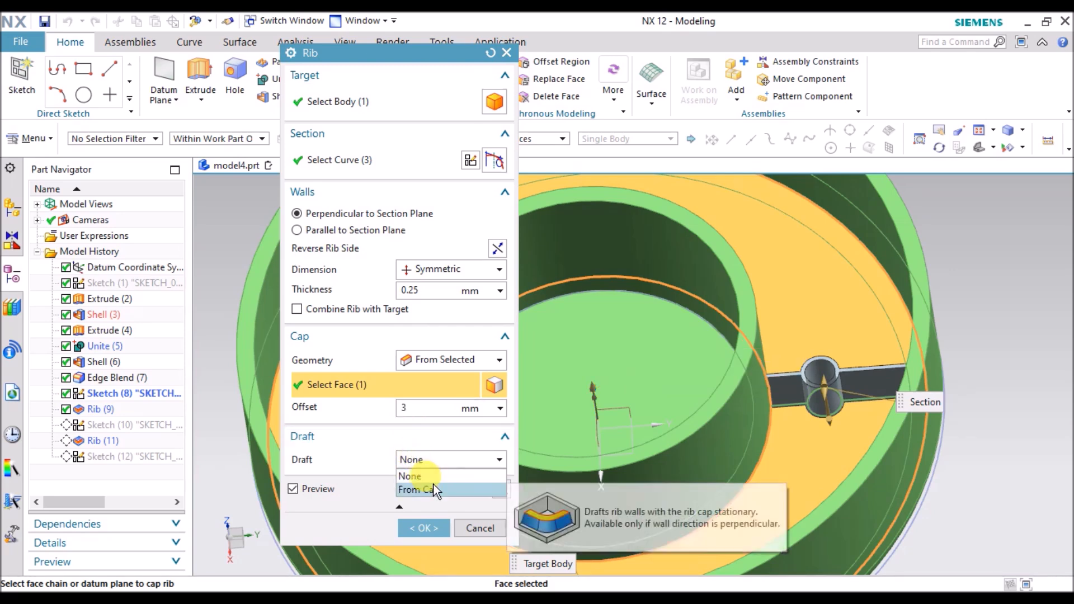
{"action": "left_click", "coordinate": [434, 484]}
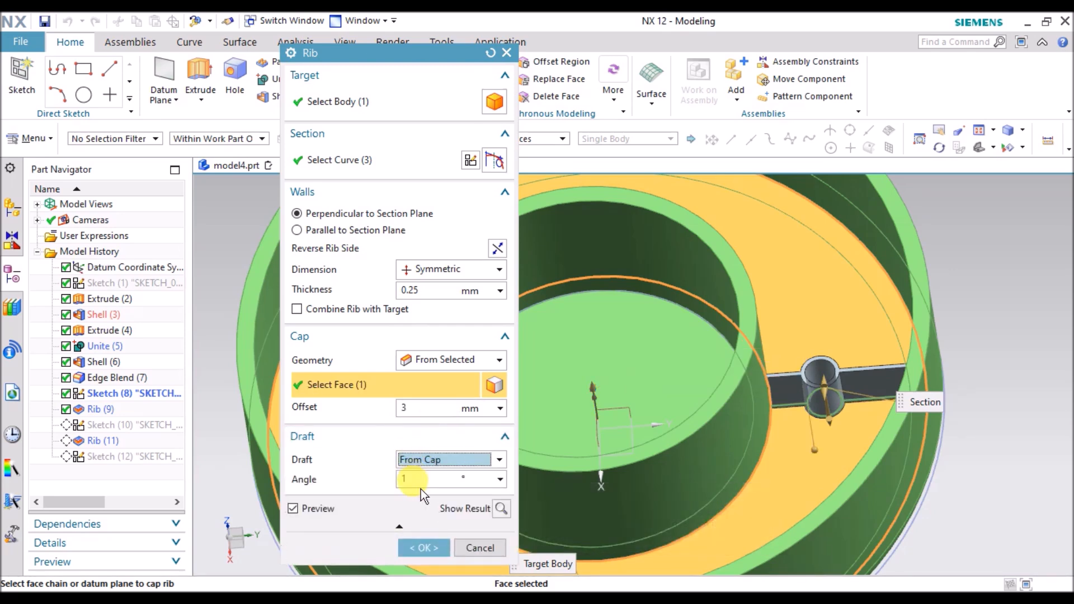
{"action": "left_click", "coordinate": [420, 482]}
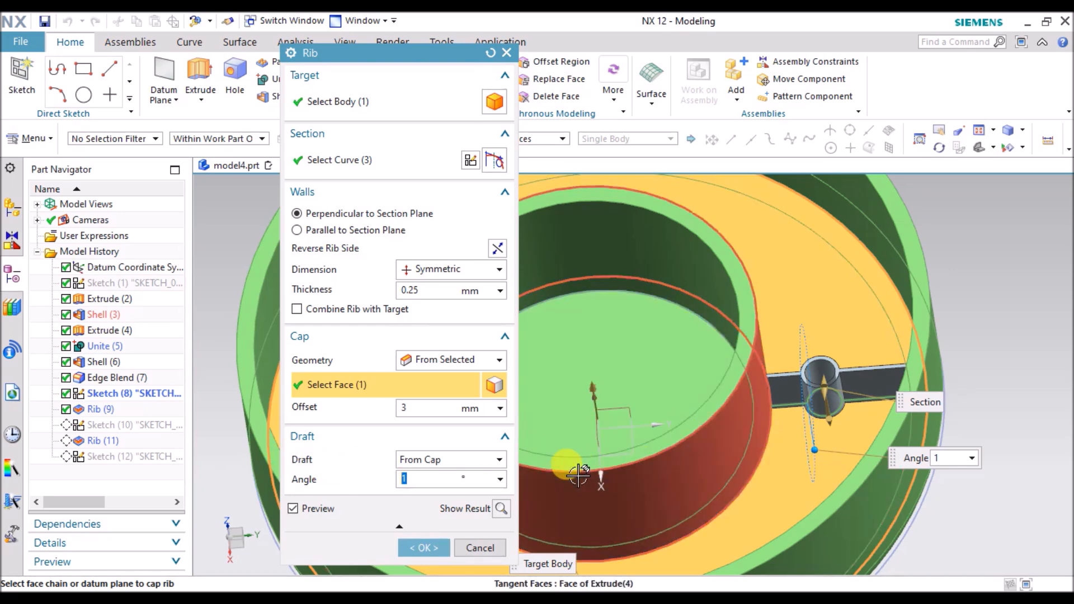
{"action": "type", "text": "5"}
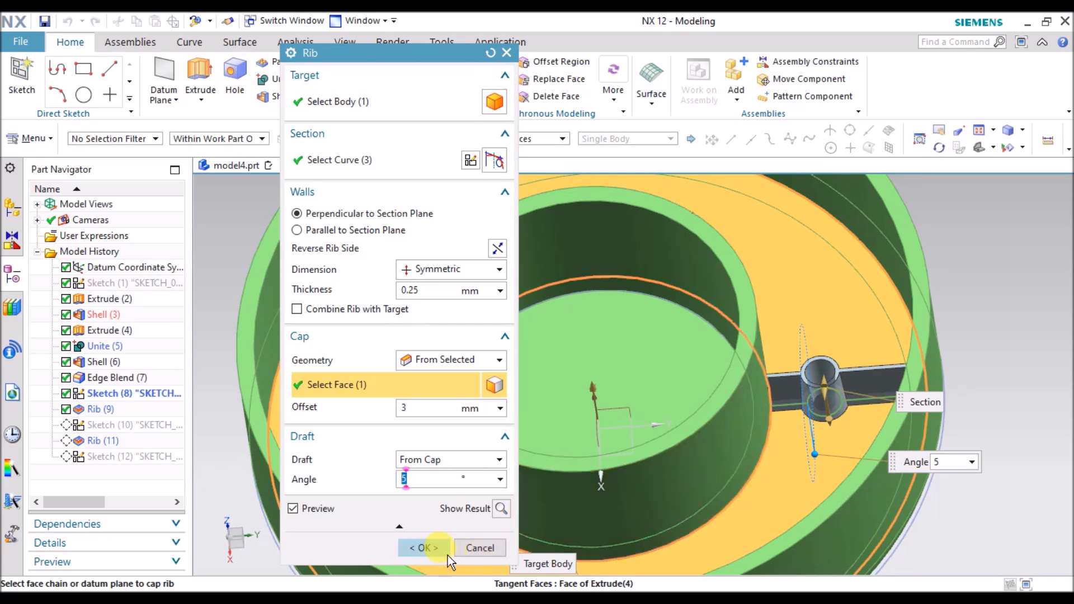
{"action": "left_click", "coordinate": [427, 547]}
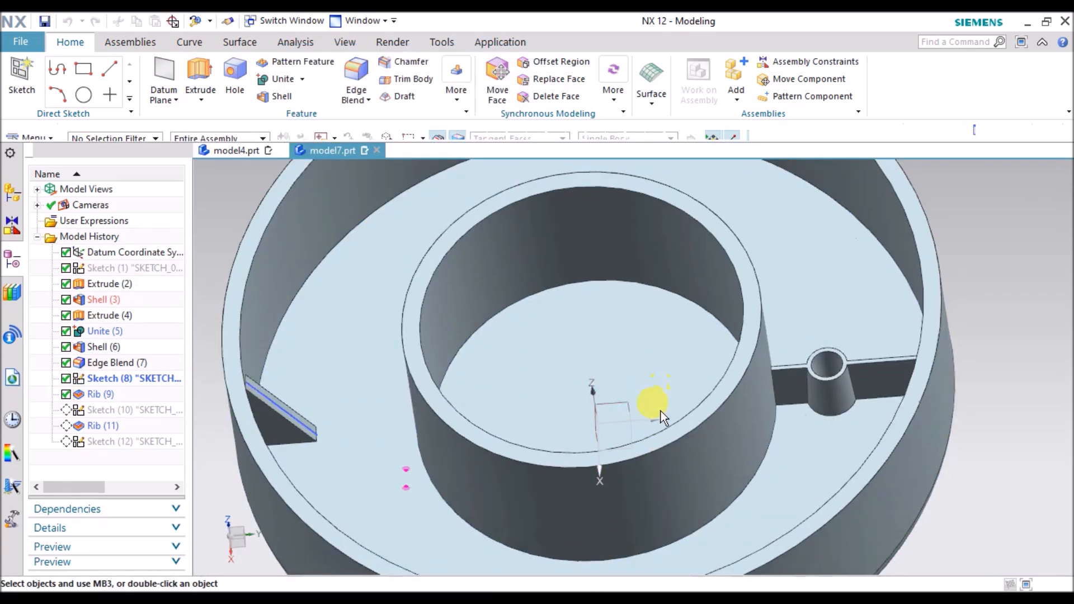
Examine the slanted rib and the drafted boss rib from above and from an angled view.
{"action": "middle_click_drag", "start_coordinate": [659, 415], "coordinate": [671, 438]}
{"action": "scroll", "coordinate": [373, 376], "scroll_direction": "up", "scroll_amount": 3}
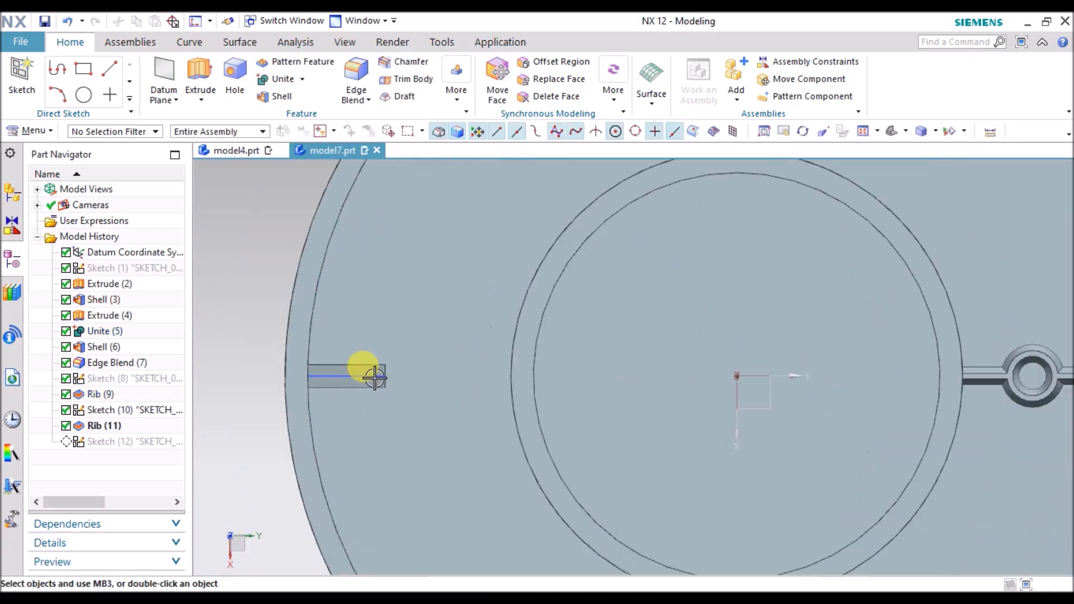
{"action": "scroll", "coordinate": [317, 385], "scroll_direction": "down", "scroll_amount": 3}
{"action": "scroll", "coordinate": [764, 392], "scroll_direction": "up", "scroll_amount": 1}
{"action": "scroll", "coordinate": [726, 321], "scroll_direction": "up", "scroll_amount": 3}
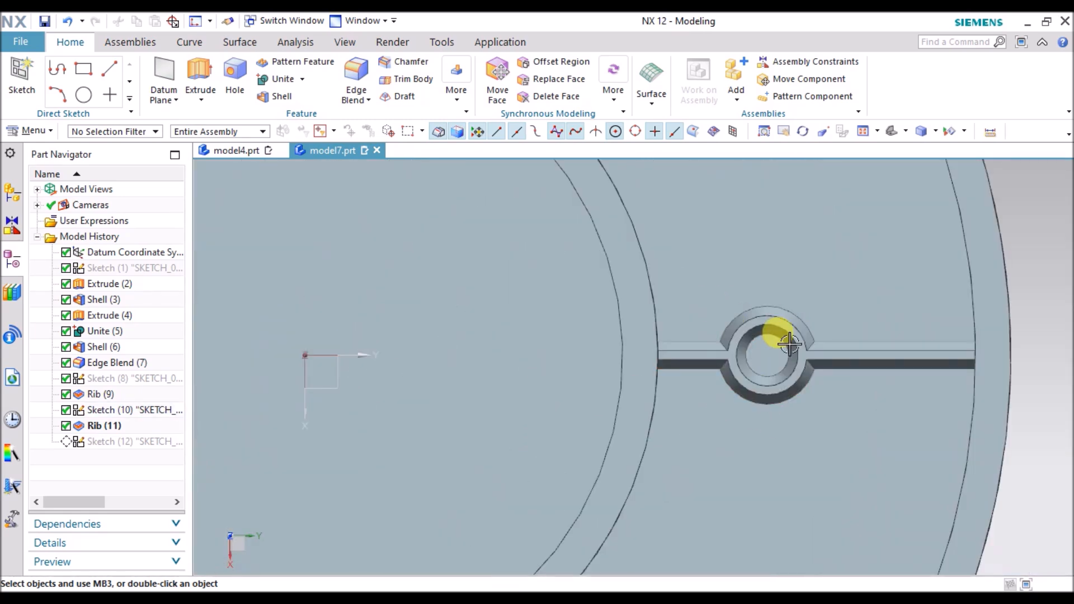
{"action": "mouse_move", "coordinate": [791, 412]}
{"action": "middle_mouse_down"}
{"action": "mouse_move", "coordinate": [767, 371]}
{"action": "mouse_move", "coordinate": [789, 384]}
{"action": "mouse_move", "coordinate": [762, 359]}
{"action": "mouse_move", "coordinate": [784, 376]}
{"action": "mouse_move", "coordinate": [987, 415]}
{"action": "mouse_move", "coordinate": [884, 410]}
{"action": "mouse_move", "coordinate": [891, 427]}
{"action": "mouse_move", "coordinate": [882, 369]}
{"action": "mouse_move", "coordinate": [978, 336]}
{"action": "mouse_move", "coordinate": [937, 340]}
{"action": "middle_mouse_up"}
{"action": "key", "text": "F8"}
{"action": "right_click_drag", "start_coordinate": [1000, 369], "coordinate": [1028, 376]}
{"action": "right_click_drag", "start_coordinate": [999, 436], "coordinate": [975, 411]}
{"action": "scroll", "coordinate": [914, 365], "scroll_direction": "down", "scroll_amount": 3}
{"action": "middle_click_drag", "start_coordinate": [914, 364], "coordinate": [891, 413]}
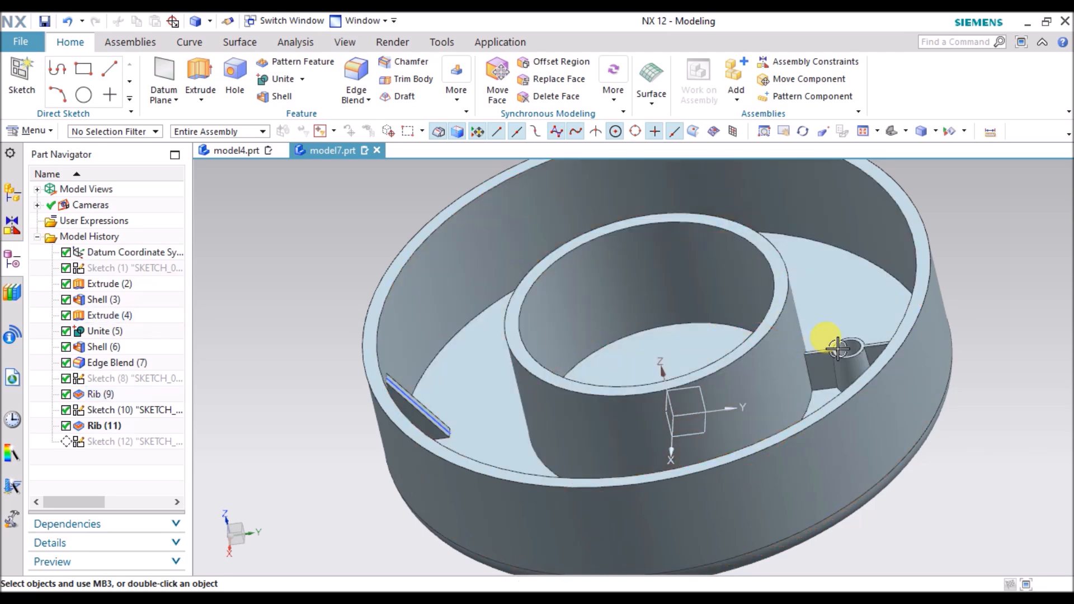
{"action": "double_click", "coordinate": [111, 426]}
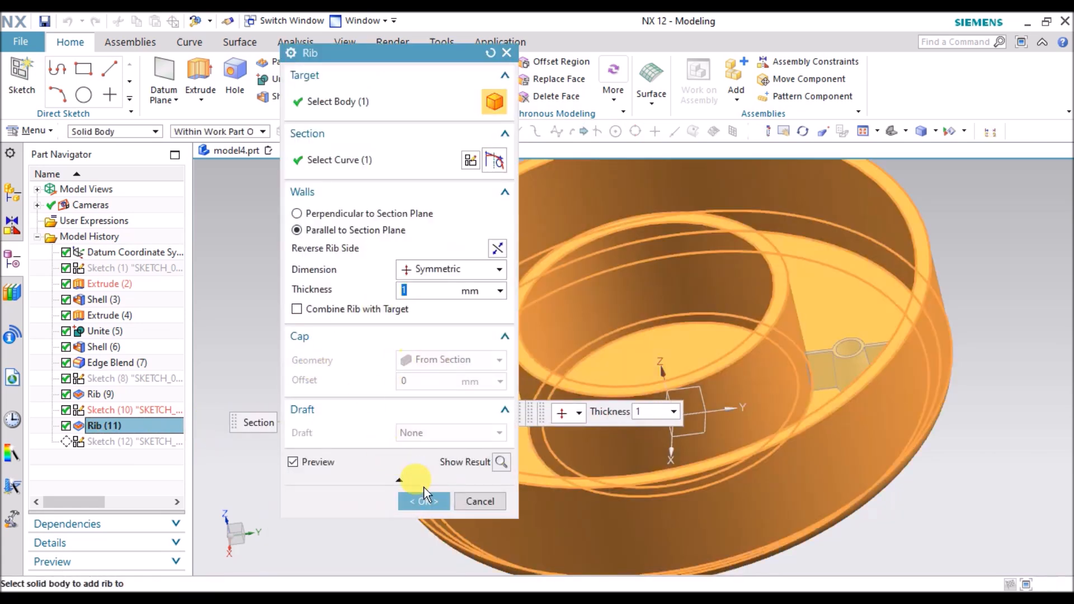
{"action": "left_click", "coordinate": [488, 501]}
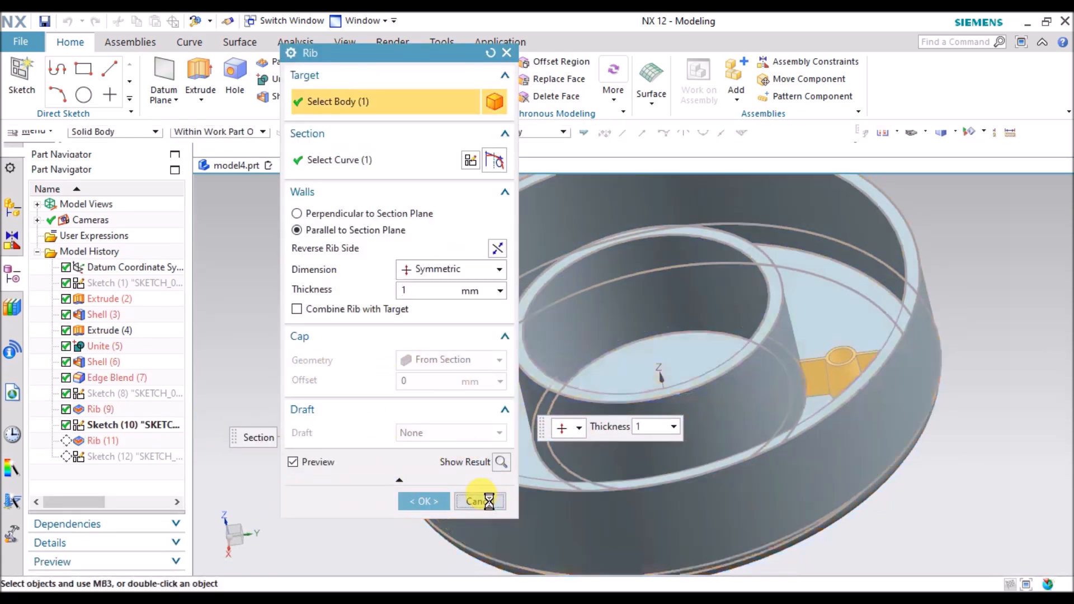
{"action": "middle_click_drag", "start_coordinate": [317, 381], "coordinate": [391, 380]}
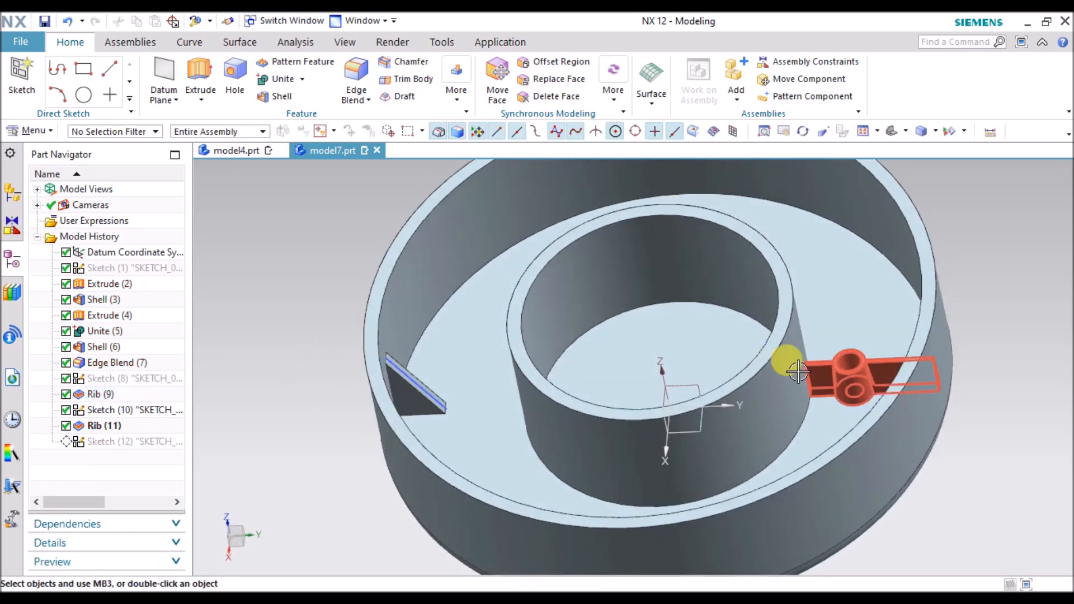
Reopen the boss rib and combine it with the target body.
{"action": "left_click", "coordinate": [107, 394]}
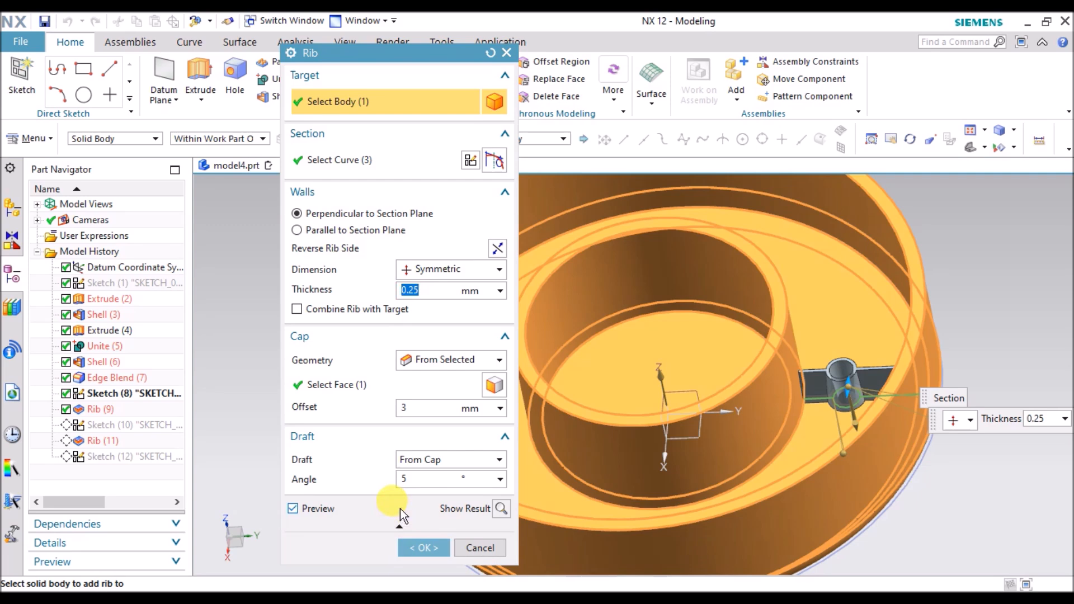
{"action": "left_click", "coordinate": [363, 309]}
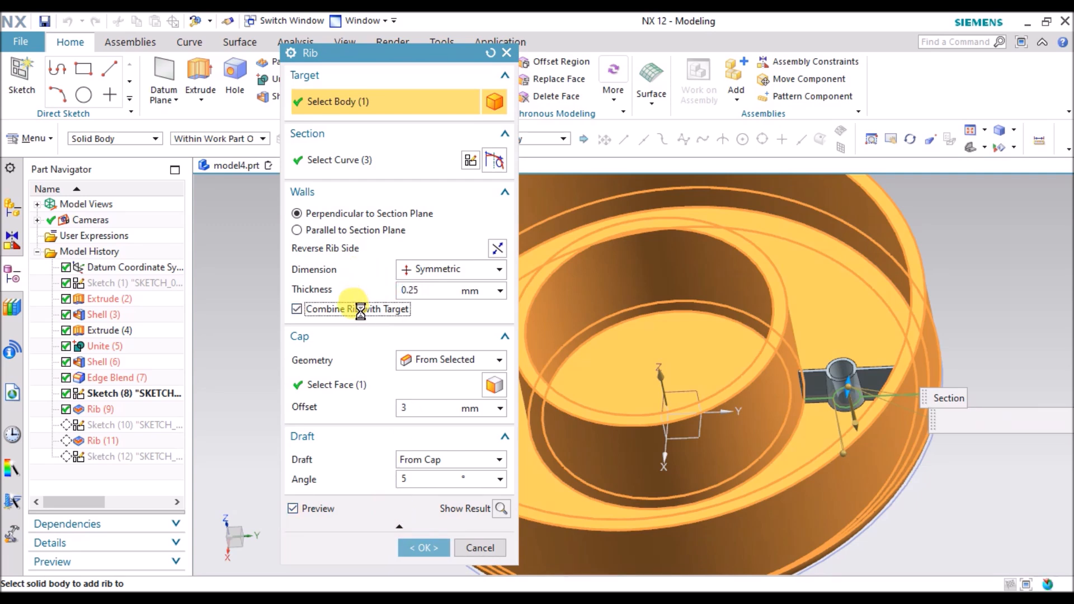
{"action": "left_click", "coordinate": [419, 549]}
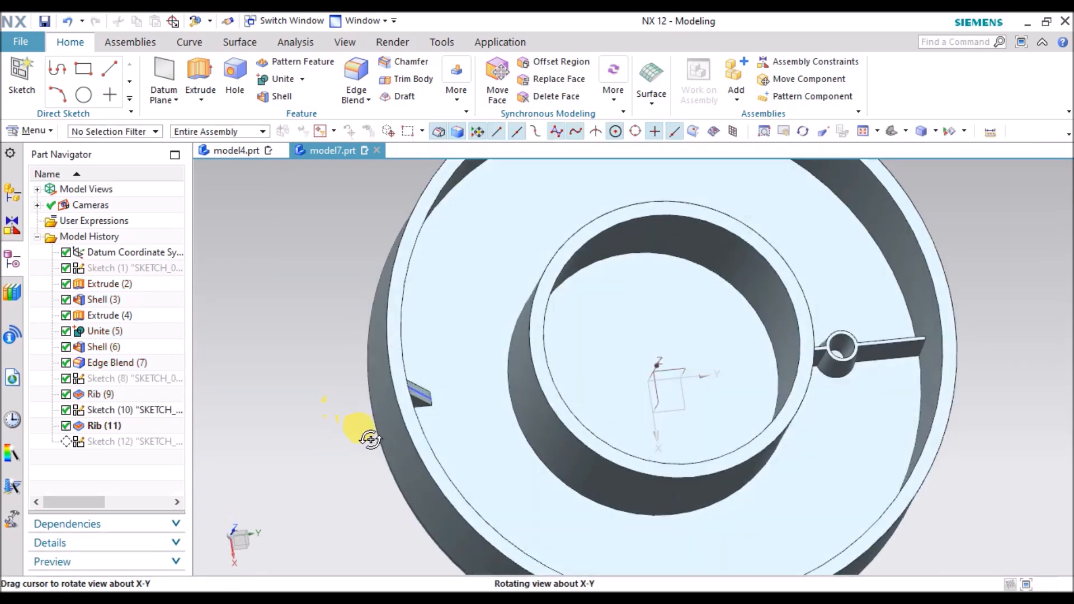
{"action": "middle_click_drag", "start_coordinate": [359, 431], "coordinate": [237, 432]}
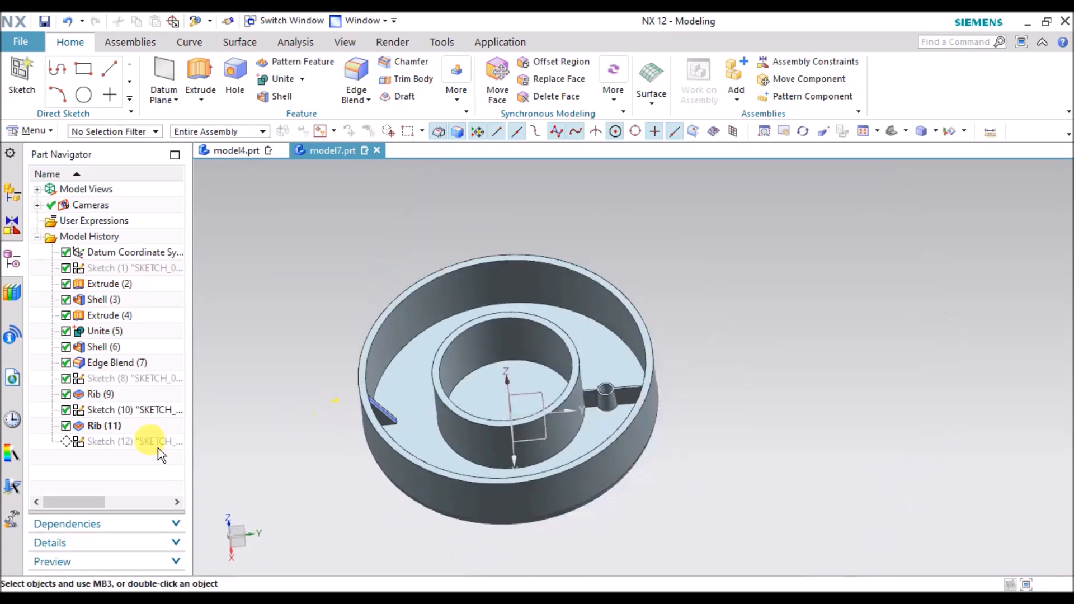
Edit the boss rib again to turn off combining it with the target.
{"action": "double_click", "coordinate": [94, 394]}
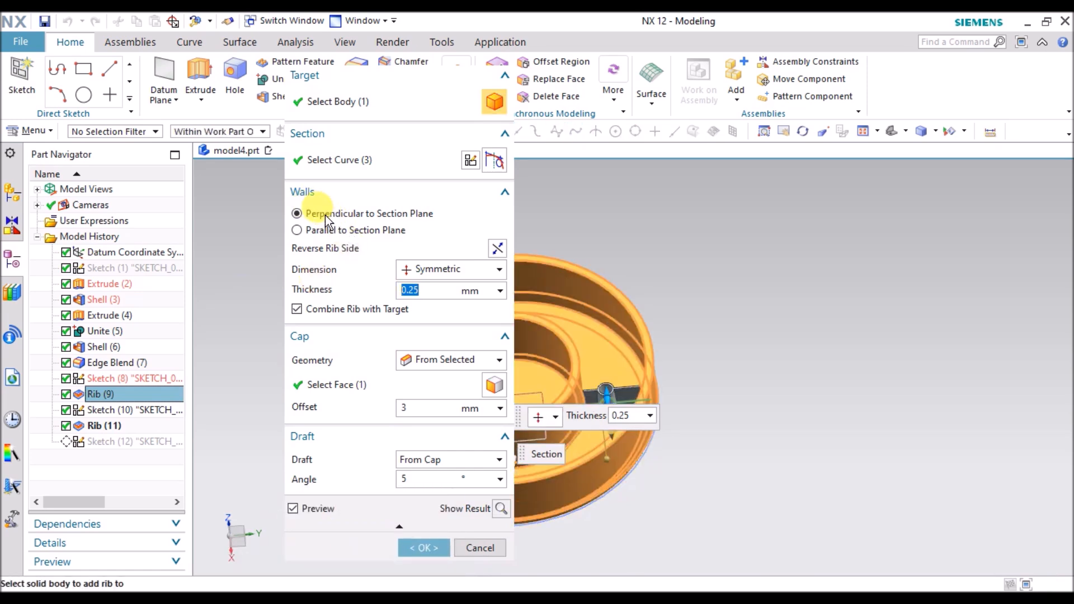
{"action": "left_click", "coordinate": [297, 308]}
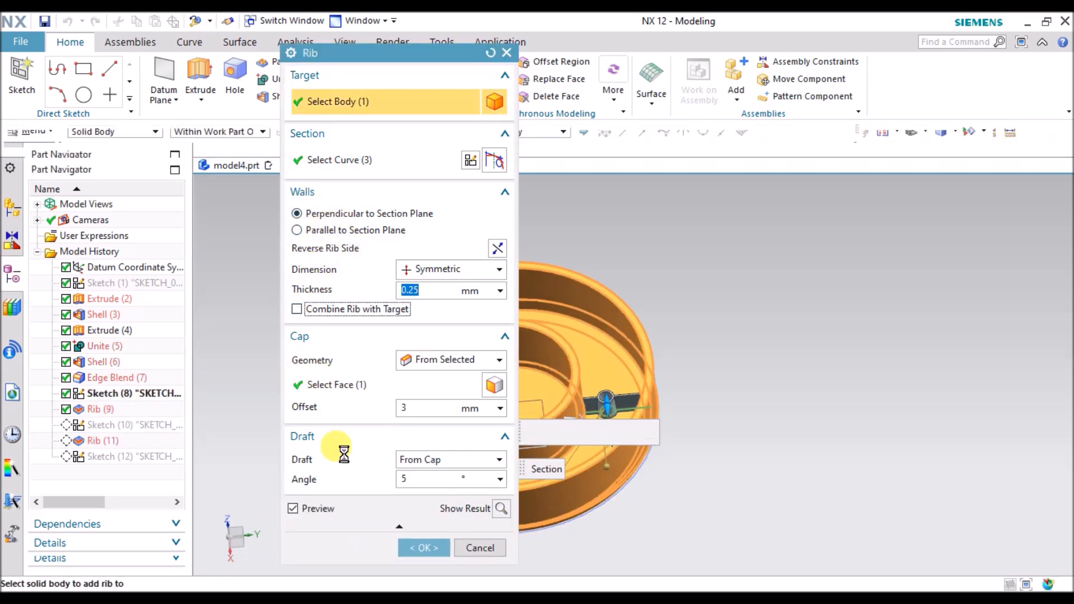
{"action": "left_click", "coordinate": [425, 548]}
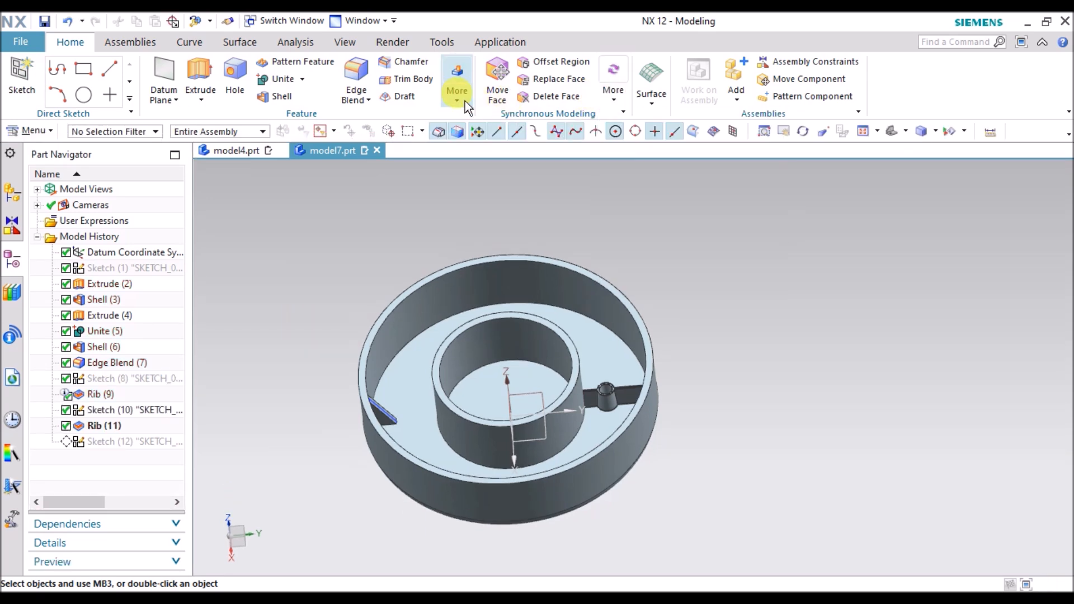
Start a circular Pattern Geometry with the boss rib body as the object to pattern.
{"action": "mouse_move", "coordinate": [465, 101]}
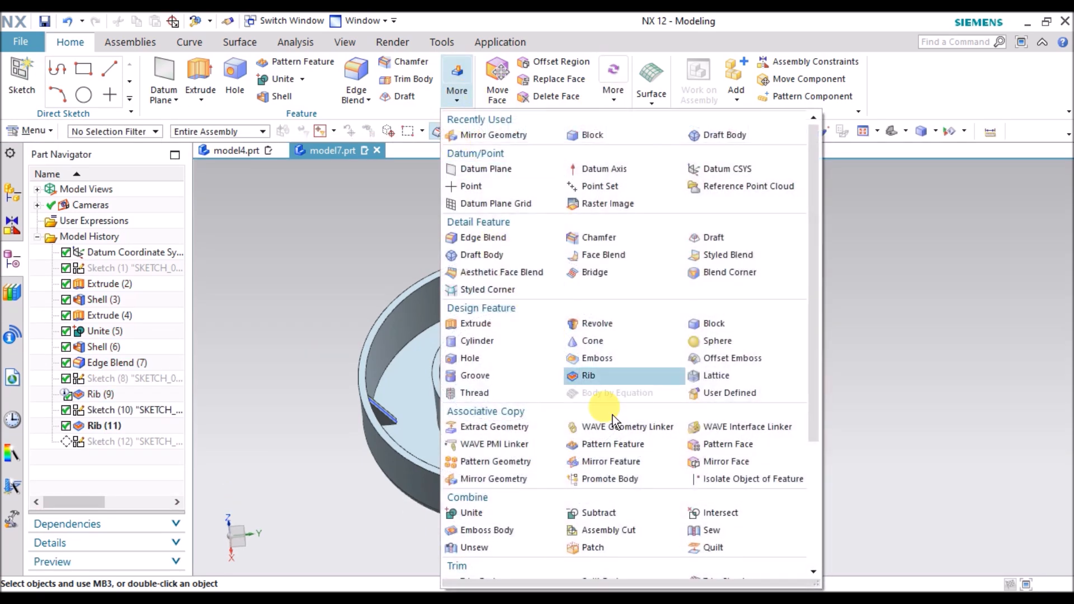
{"action": "left_click", "coordinate": [498, 460]}
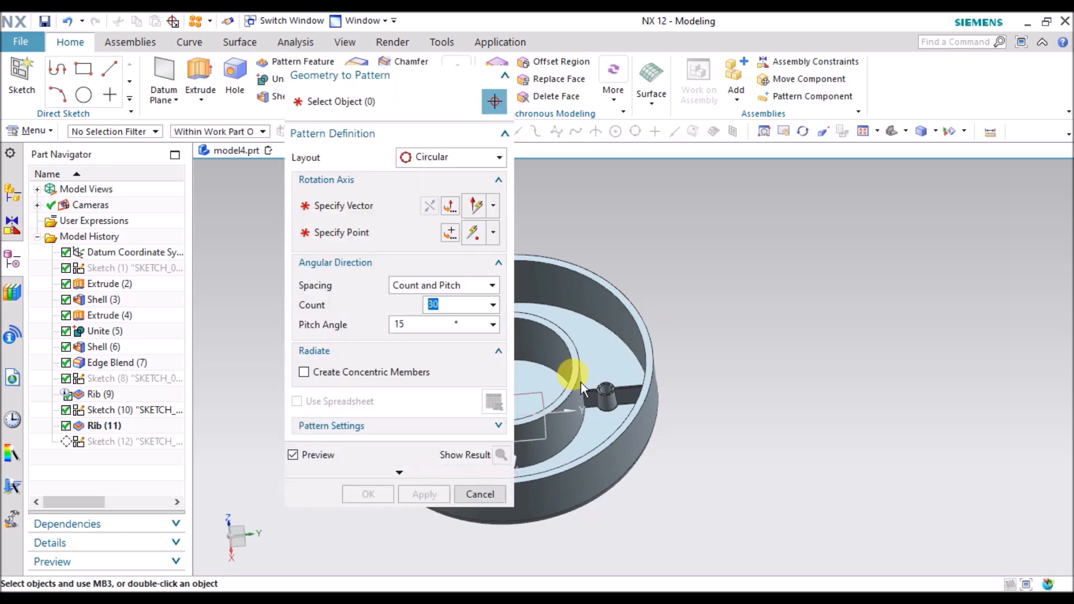
{"action": "scroll", "coordinate": [870, 390], "scroll_direction": "down", "scroll_amount": 2}
{"action": "scroll", "coordinate": [562, 382], "scroll_direction": "up", "scroll_amount": 1}
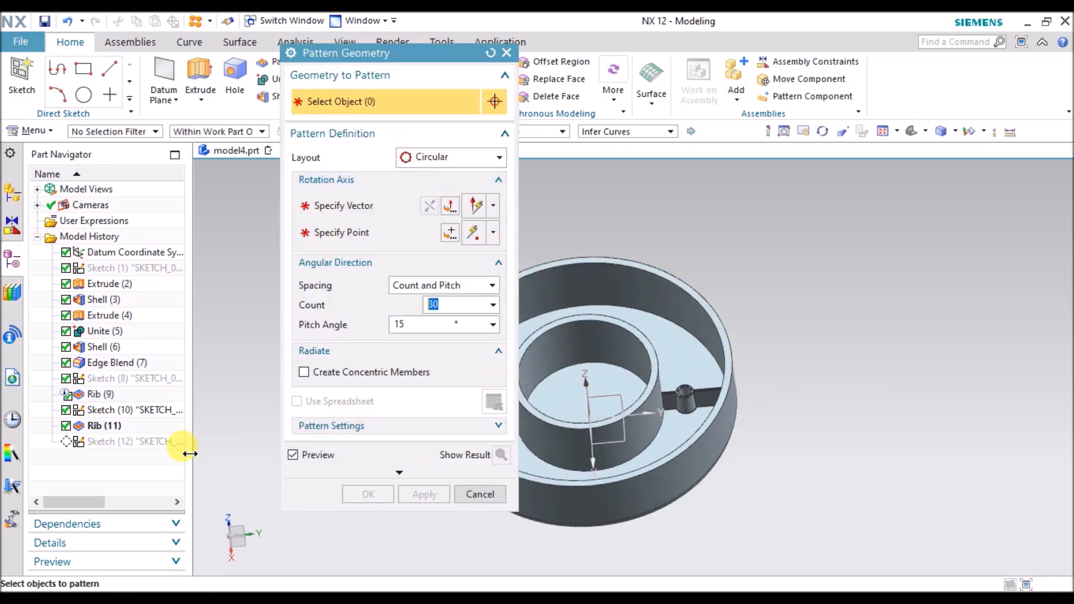
{"action": "left_click", "coordinate": [104, 394]}
Create the circular pattern about the vertical axis through the outer rim's centre, with a count of 30 and a 15° pitch angle.
{"action": "left_click", "coordinate": [364, 210]}
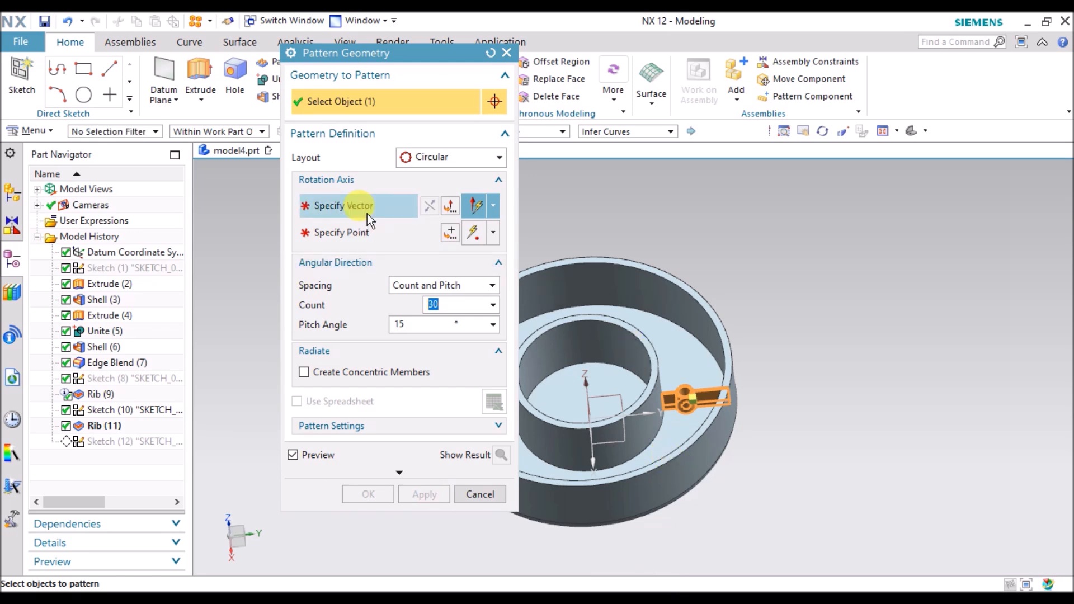
{"action": "middle_click_drag", "start_coordinate": [824, 402], "coordinate": [828, 379]}
{"action": "left_click", "coordinate": [635, 289]}
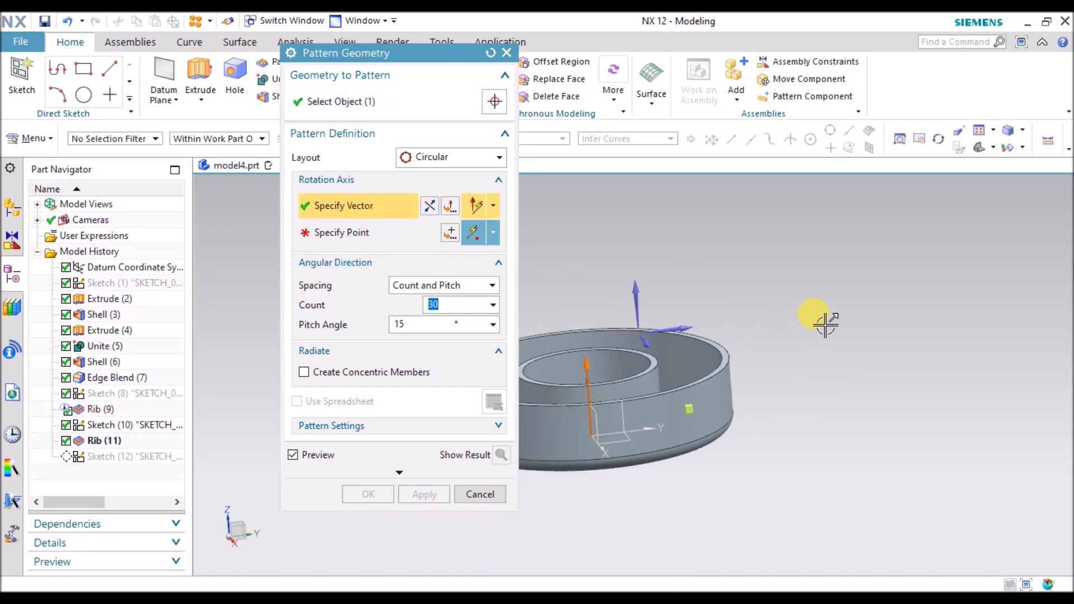
{"action": "middle_click", "coordinate": [827, 320]}
{"action": "scroll", "coordinate": [832, 325], "scroll_direction": "down", "scroll_amount": 1}
{"action": "middle_click_drag", "start_coordinate": [853, 350], "coordinate": [853, 350]}
{"action": "scroll", "coordinate": [585, 288], "scroll_direction": "up", "scroll_amount": 4}
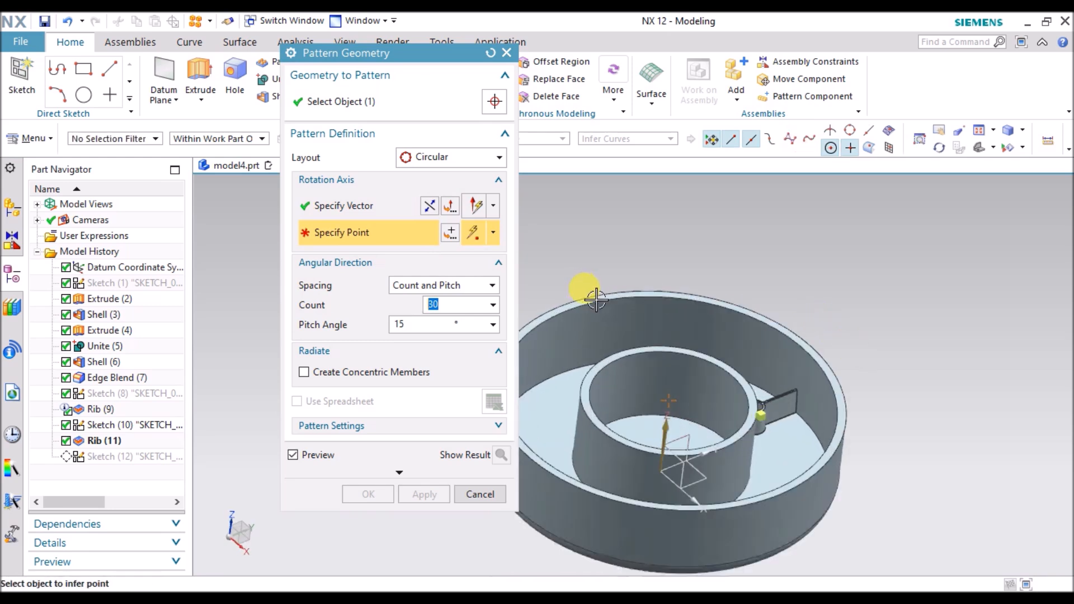
{"action": "left_click", "coordinate": [614, 298]}
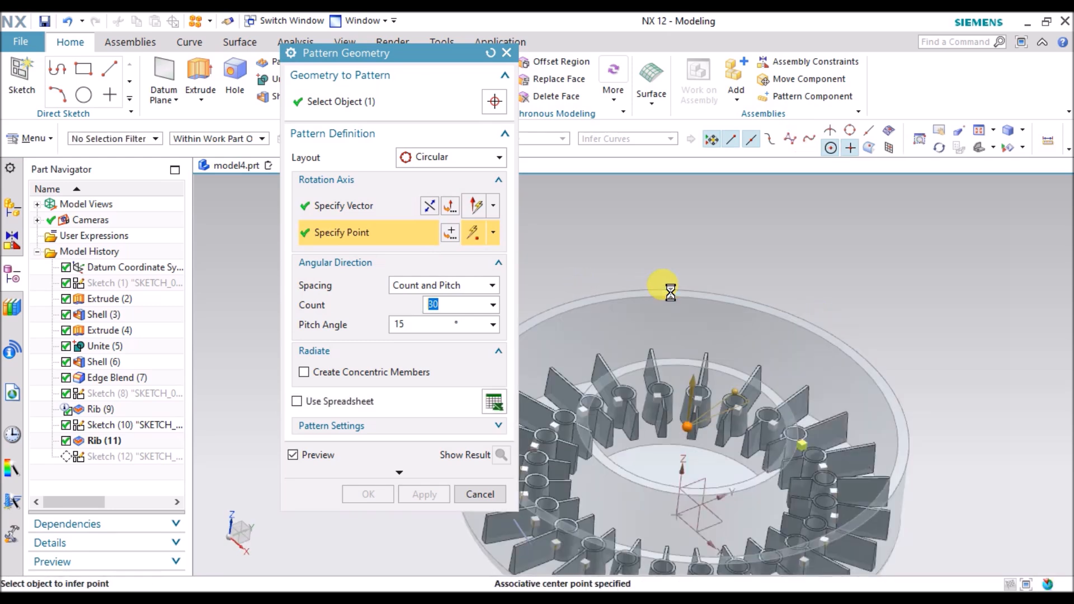
{"action": "left_click", "coordinate": [373, 496]}
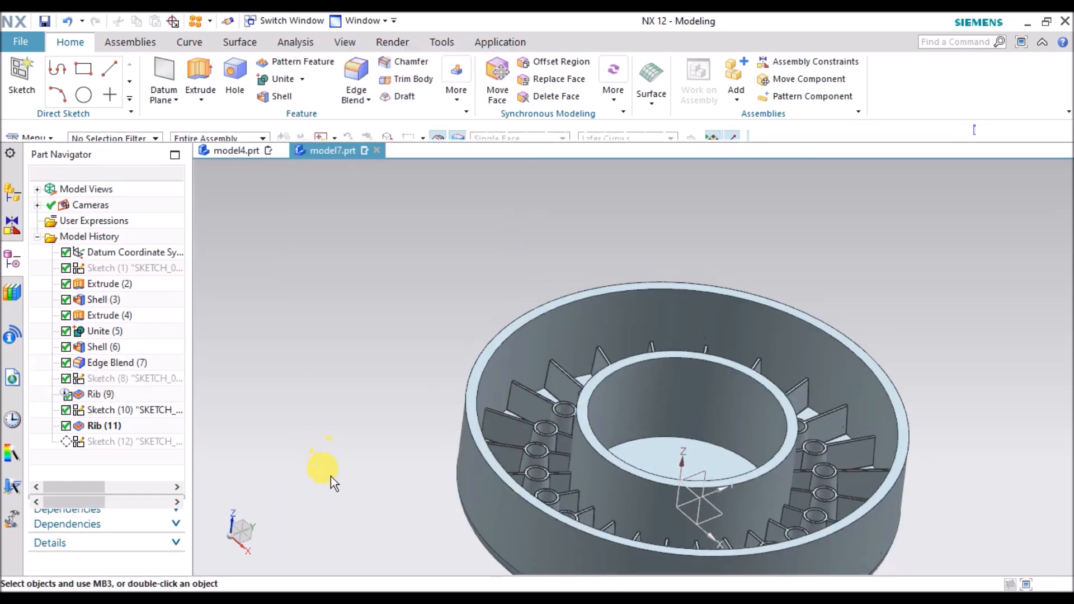
Edit the boss rib's circular pattern to a count of 3 and a pitch angle of 120°.
{"action": "middle_click_drag", "start_coordinate": [331, 468], "coordinate": [355, 362]}
{"action": "scroll", "coordinate": [363, 351], "scroll_direction": "down", "scroll_amount": 2}
{"action": "key", "text": "F8"}
{"action": "mouse_move", "coordinate": [415, 415]}
{"action": "middle_mouse_down"}
{"action": "mouse_move", "coordinate": [384, 359]}
{"action": "mouse_move", "coordinate": [408, 396]}
{"action": "middle_mouse_up"}
{"action": "key", "text": "F8"}
{"action": "double_click", "coordinate": [123, 444]}
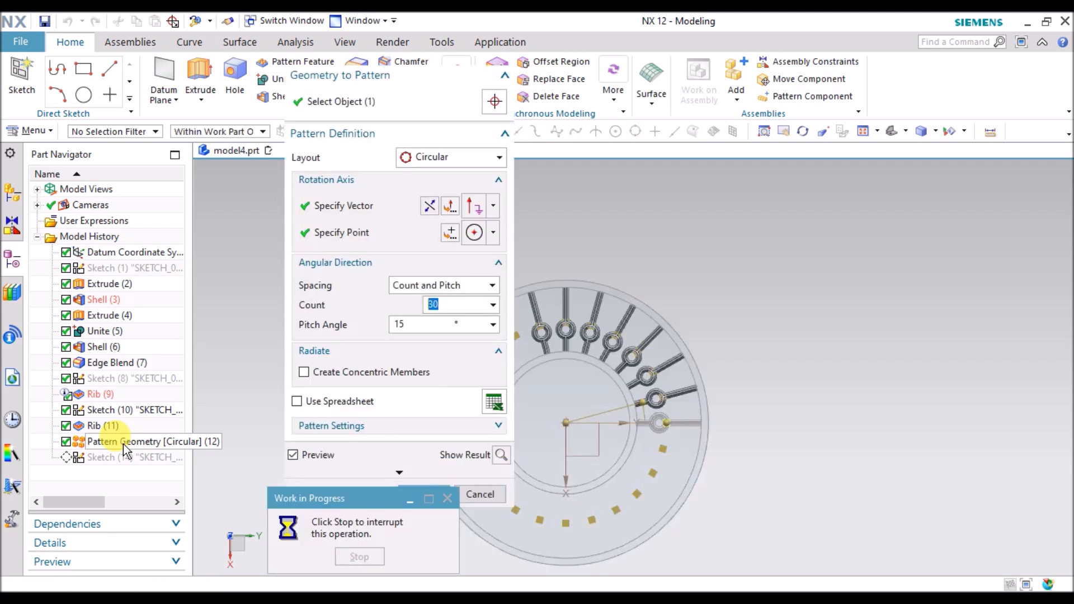
{"action": "type", "text": "3"}
{"action": "key", "text": "Tab"}
{"action": "double_click", "coordinate": [407, 327]}
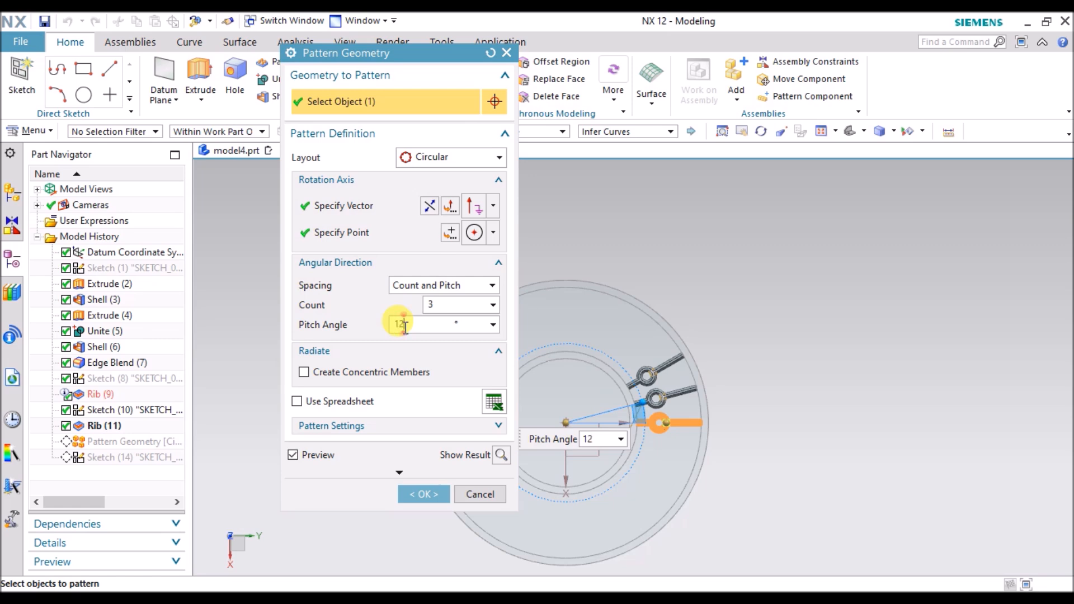
{"action": "type", "text": "120"}
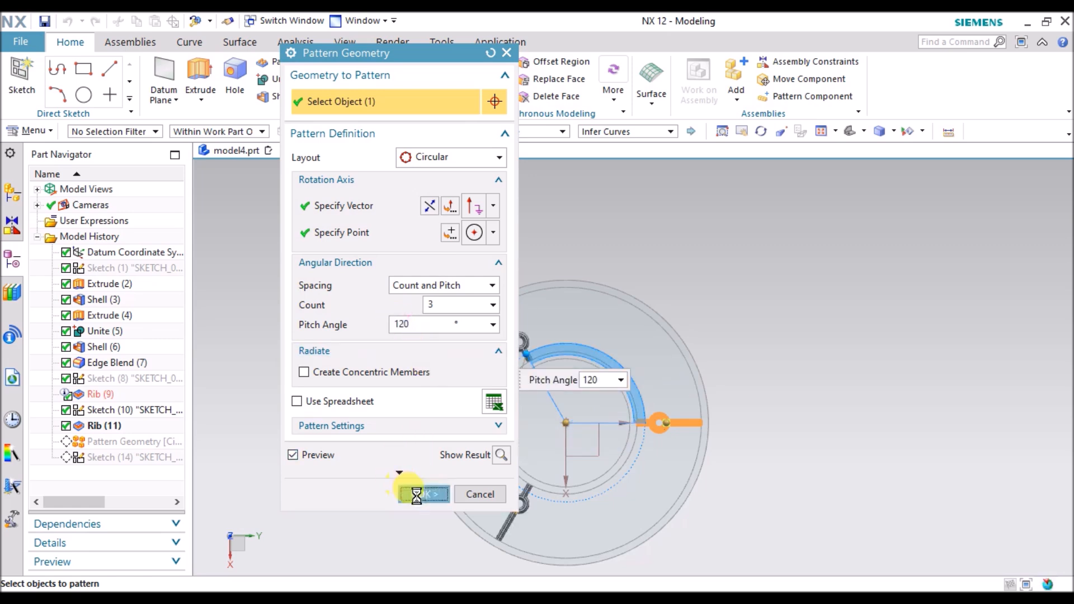
{"action": "left_click", "coordinate": [423, 495]}
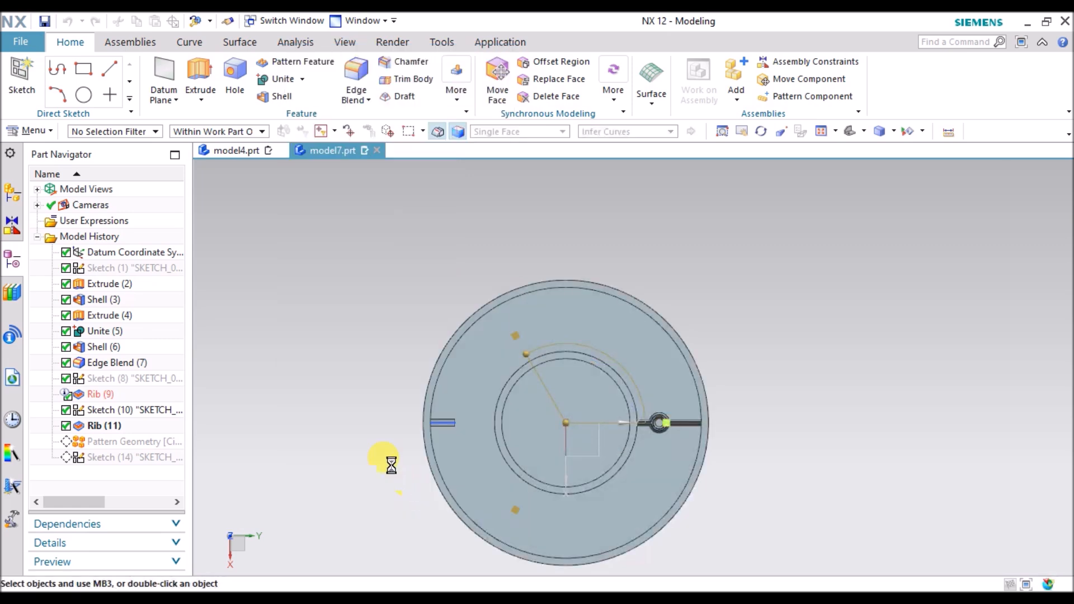
Start another circular Pattern Geometry with the slanted rib on the outer wall as the object to pattern.
{"action": "middle_click_drag", "start_coordinate": [370, 466], "coordinate": [350, 434]}
{"action": "scroll", "coordinate": [431, 488], "scroll_direction": "up", "scroll_amount": 2}
{"action": "scroll", "coordinate": [431, 418], "scroll_direction": "up", "scroll_amount": 2}
{"action": "scroll", "coordinate": [428, 391], "scroll_direction": "up", "scroll_amount": 2}
{"action": "scroll", "coordinate": [436, 408], "scroll_direction": "down", "scroll_amount": 2}
{"action": "mouse_move", "coordinate": [436, 408]}
{"action": "middle_mouse_down"}
{"action": "mouse_move", "coordinate": [441, 378]}
{"action": "mouse_move", "coordinate": [465, 423]}
{"action": "mouse_move", "coordinate": [442, 412]}
{"action": "mouse_move", "coordinate": [453, 420]}
{"action": "middle_mouse_up"}
{"action": "scroll", "coordinate": [453, 421], "scroll_direction": "up", "scroll_amount": 2}
{"action": "left_click", "coordinate": [448, 84]}
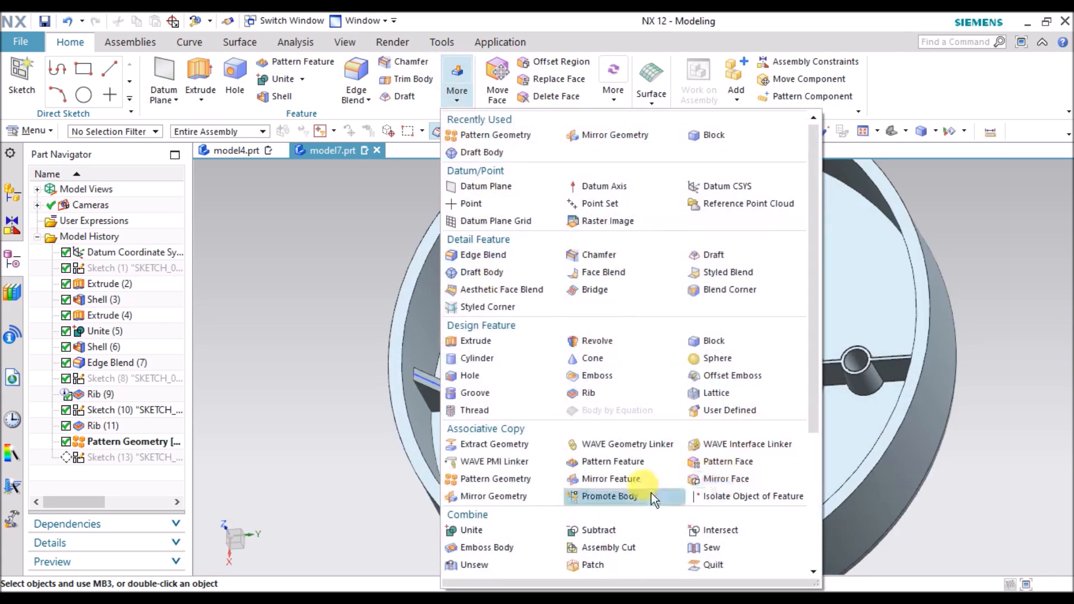
{"action": "left_click", "coordinate": [506, 480]}
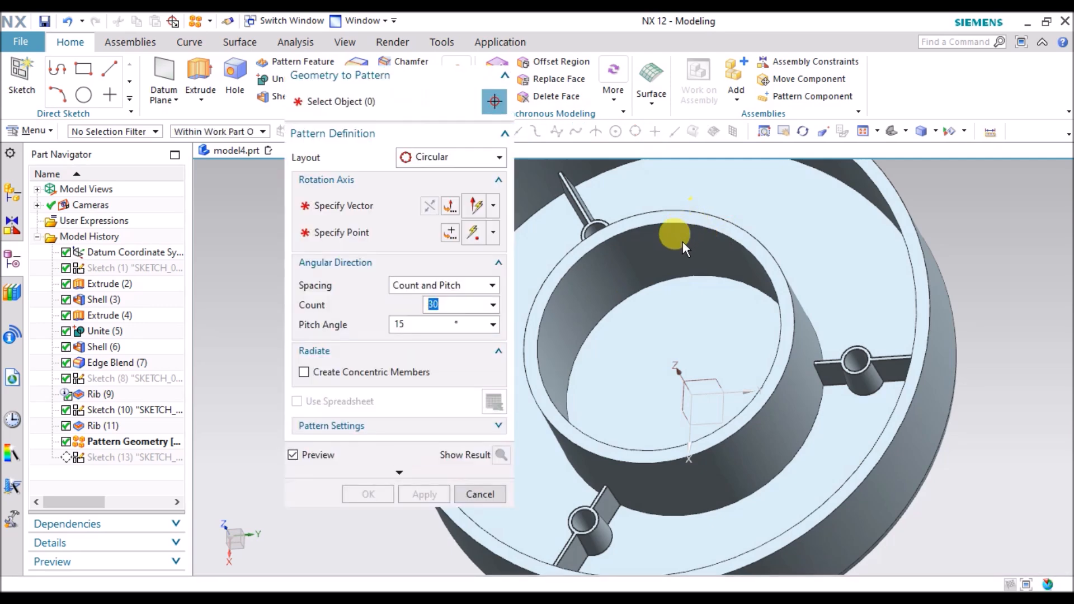
{"action": "scroll", "coordinate": [656, 326], "scroll_direction": "down", "scroll_amount": 1}
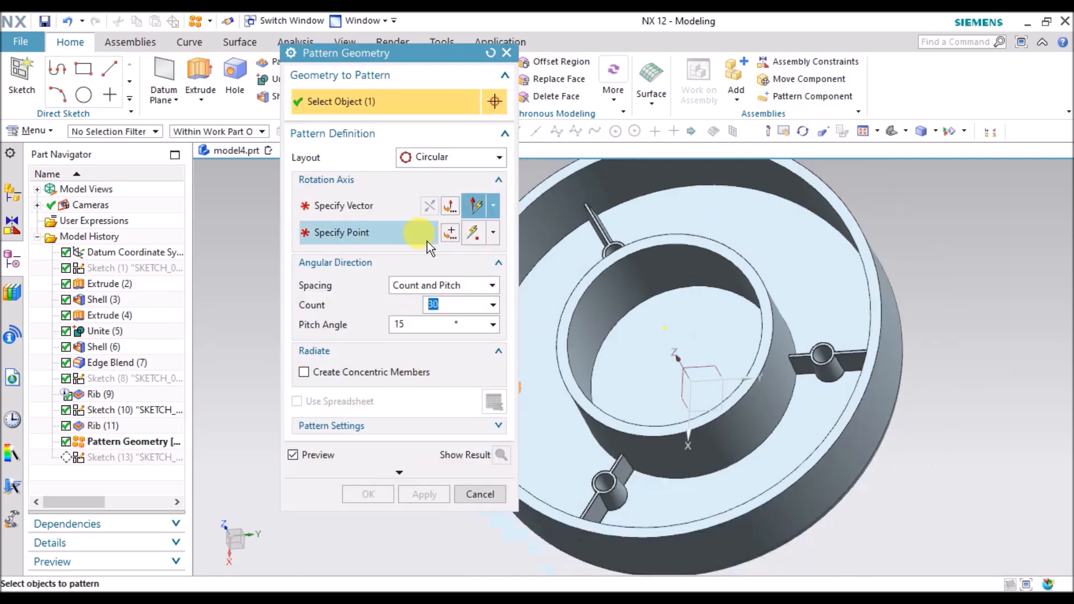
Set the slanted rib pattern's rotation axis to the cup's vertical direction through the centre of the outer rim.
{"action": "left_click", "coordinate": [380, 212]}
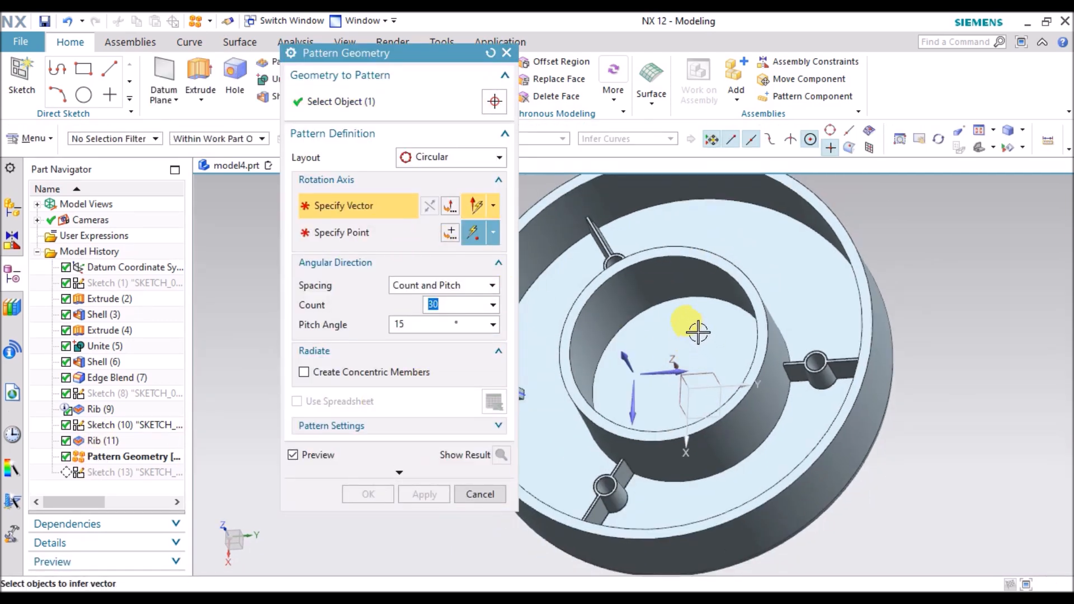
{"action": "middle_click_drag", "start_coordinate": [688, 323], "coordinate": [680, 346]}
{"action": "left_click", "coordinate": [767, 361]}
{"action": "scroll", "coordinate": [767, 364], "scroll_direction": "down", "scroll_amount": 1}
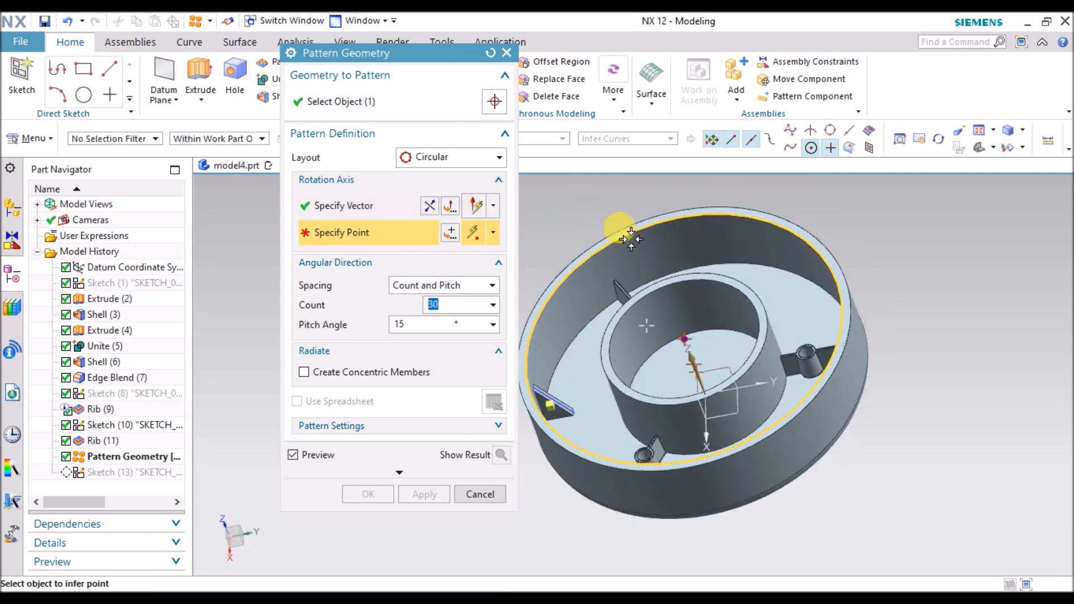
{"action": "left_click", "coordinate": [630, 239]}
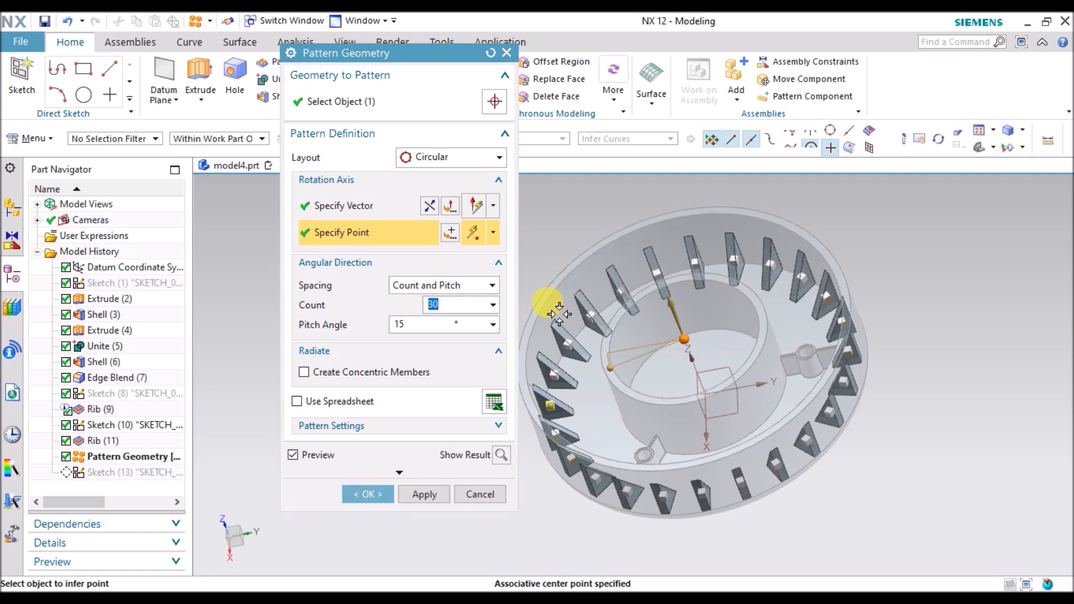
Set the slanted rib pattern to a count of 3 with a 120° pitch angle and create it.
{"action": "type", "text": "3"}
{"action": "key", "text": "Return"}
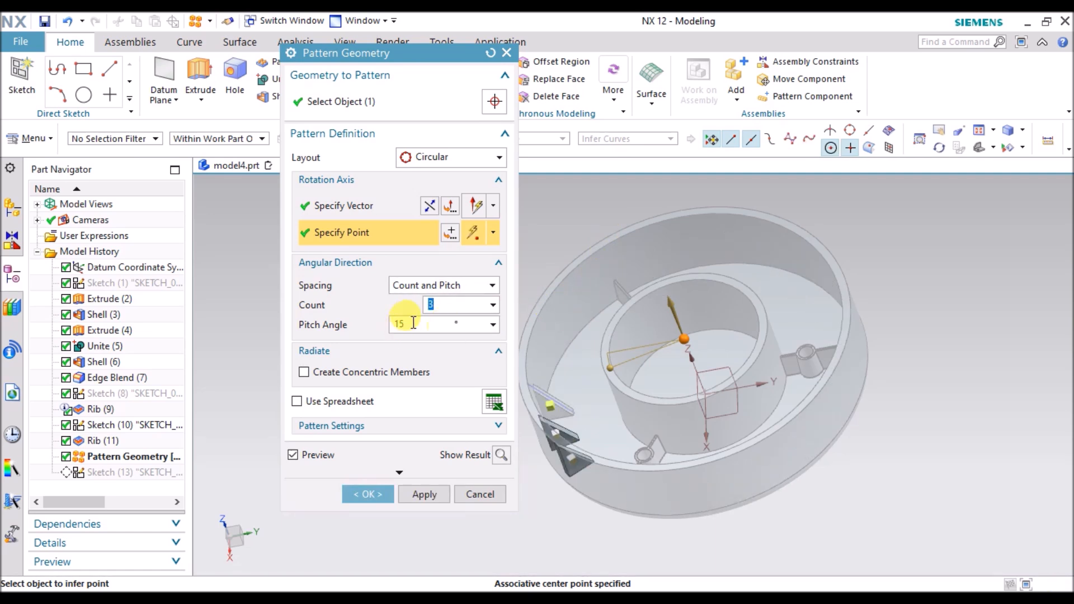
{"action": "double_click", "coordinate": [413, 323]}
{"action": "type", "text": "270"}
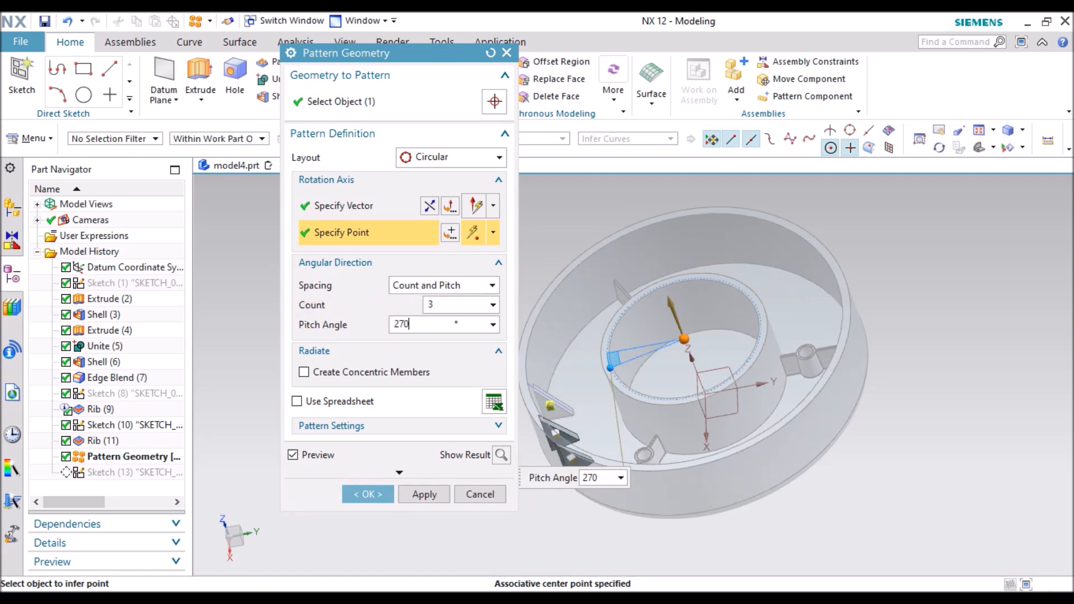
{"action": "key", "text": "BackSpace"}
{"action": "key", "text": "BackSpace"}
{"action": "key", "text": "BackSpace"}
{"action": "type", "text": "120"}
{"action": "left_click", "coordinate": [367, 494]}
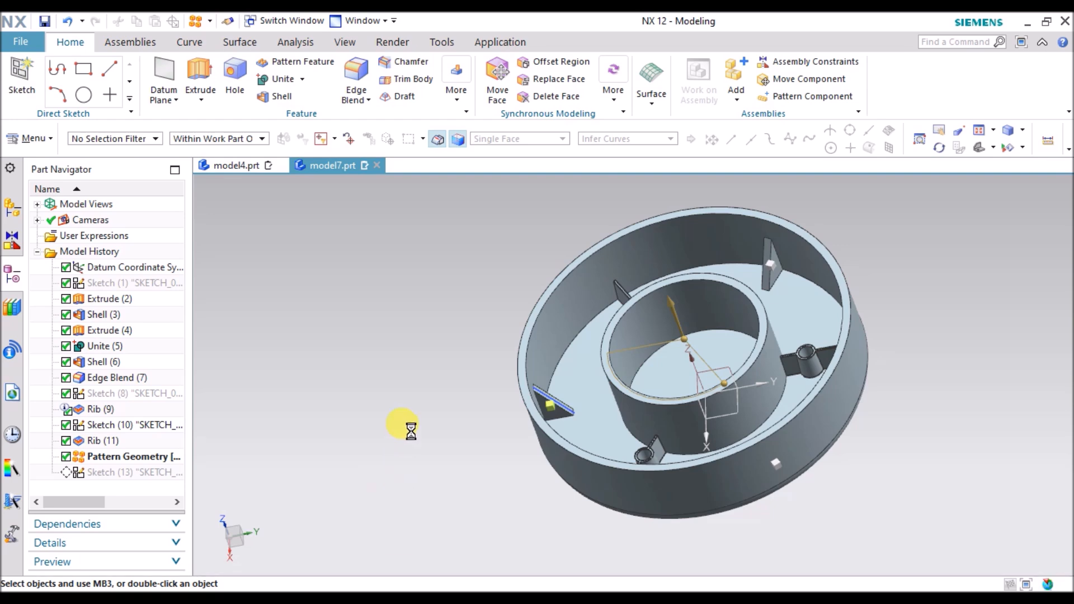
Hide the sketch line on top of the slanted rib.
{"action": "mouse_move", "coordinate": [458, 455]}
{"action": "middle_mouse_down"}
{"action": "mouse_move", "coordinate": [487, 480]}
{"action": "mouse_move", "coordinate": [452, 454]}
{"action": "mouse_move", "coordinate": [405, 453]}
{"action": "mouse_move", "coordinate": [419, 467]}
{"action": "mouse_move", "coordinate": [438, 460]}
{"action": "middle_mouse_up"}
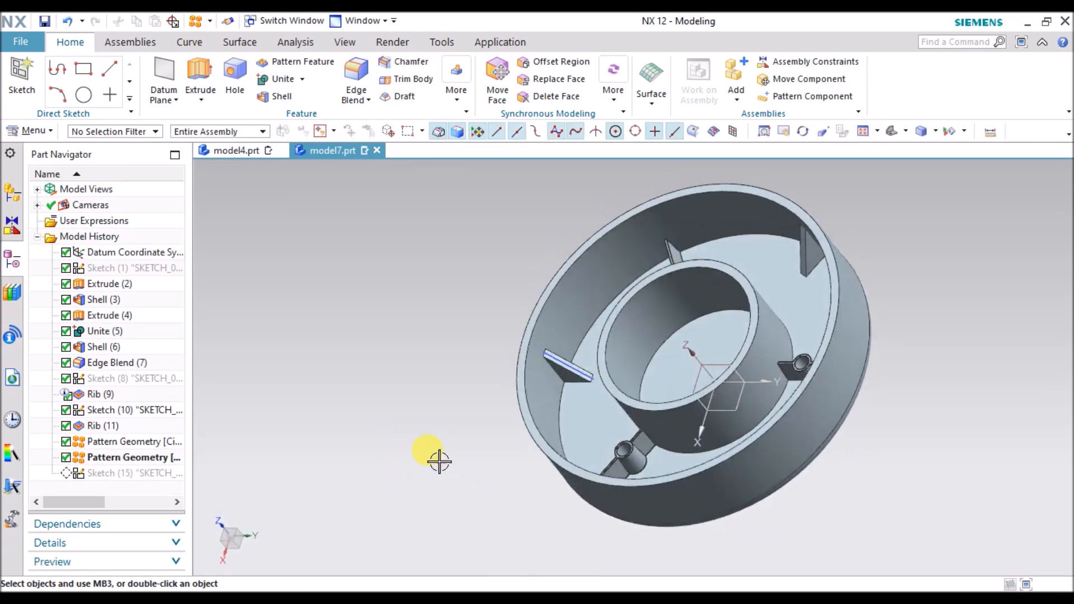
{"action": "scroll", "coordinate": [567, 369], "scroll_direction": "up", "scroll_amount": 5}
{"action": "right_click", "coordinate": [573, 310]}
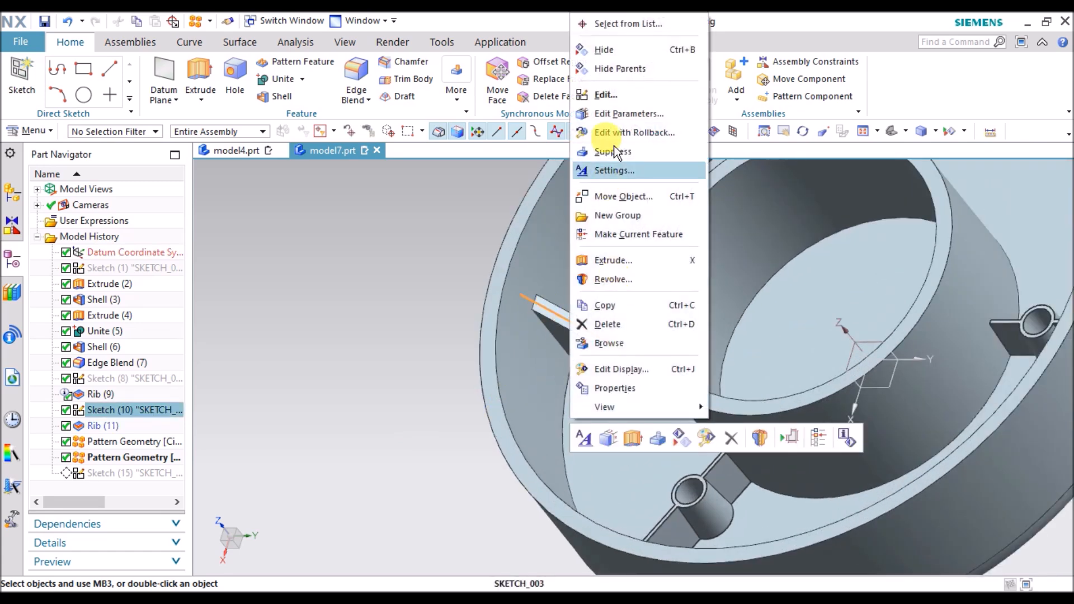
{"action": "left_click", "coordinate": [641, 56]}
{"action": "scroll", "coordinate": [426, 393], "scroll_direction": "down", "scroll_amount": 5}
{"action": "mouse_move", "coordinate": [432, 402]}
{"action": "middle_mouse_down"}
{"action": "mouse_move", "coordinate": [468, 424]}
{"action": "mouse_move", "coordinate": [421, 393]}
{"action": "mouse_move", "coordinate": [439, 415]}
{"action": "mouse_move", "coordinate": [422, 398]}
{"action": "mouse_move", "coordinate": [425, 407]}
{"action": "middle_mouse_up"}
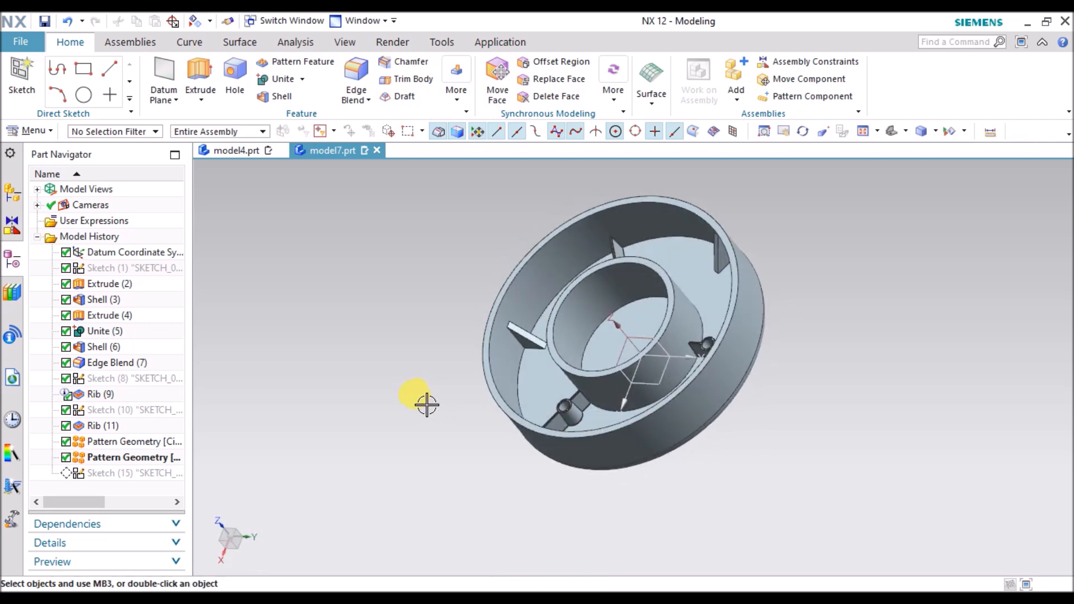